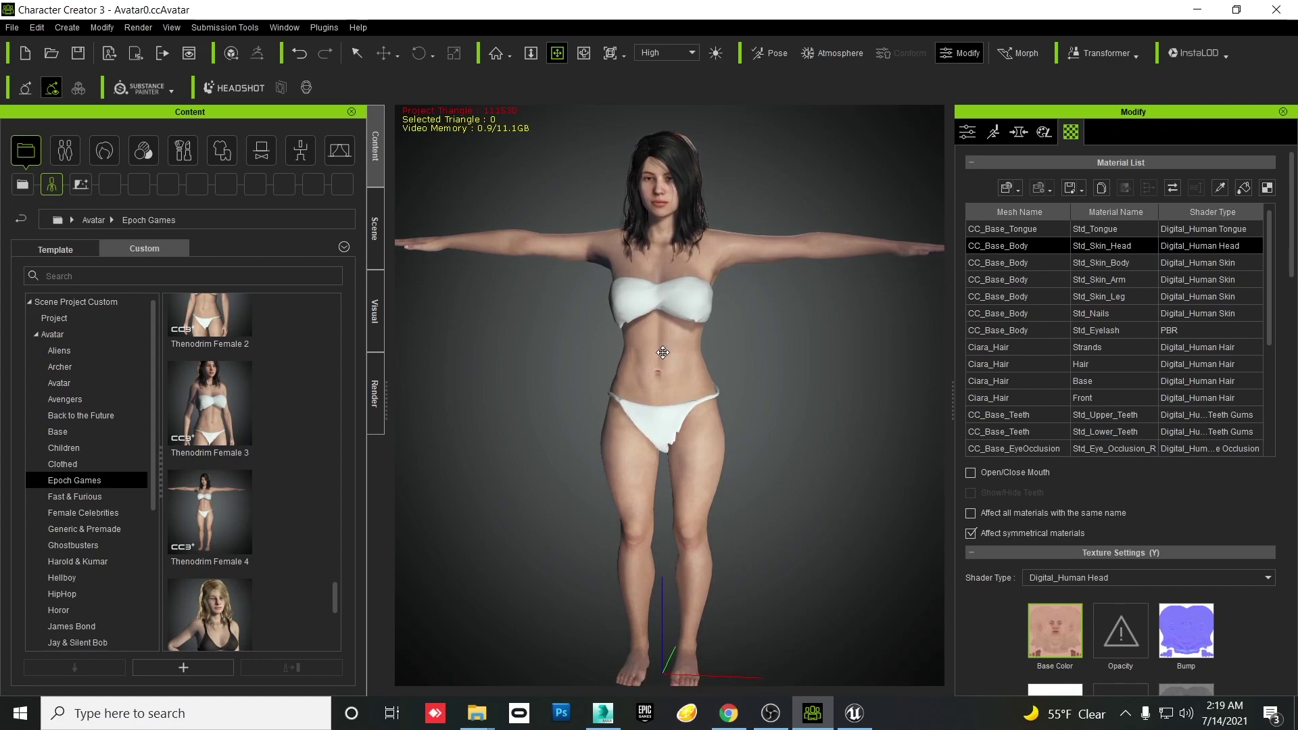
- Start an FBX export of the clothed female character and set the target tool preset to Unreal
{"action": "middle_click_drag", "start_coordinate": [662, 350], "coordinate": [663, 343]}
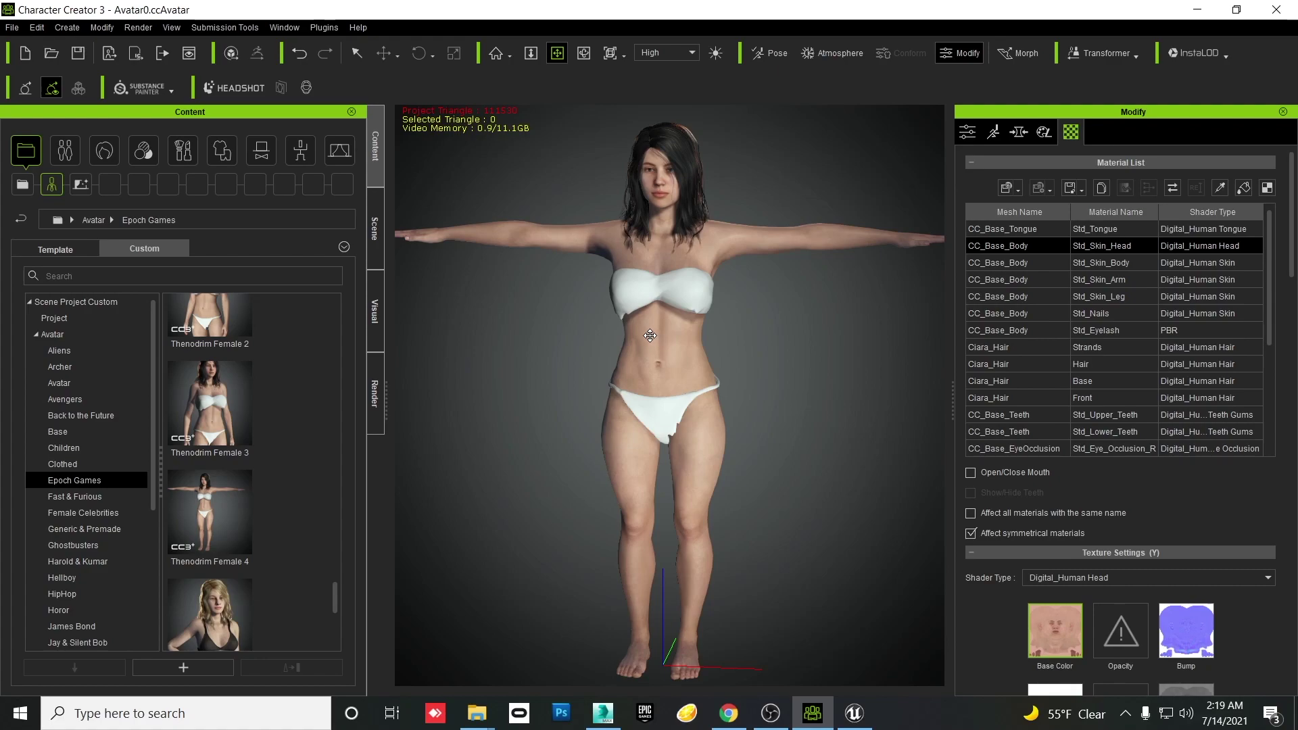
{"action": "left_click", "coordinate": [18, 27]}
{"action": "mouse_move", "coordinate": [101, 162]}
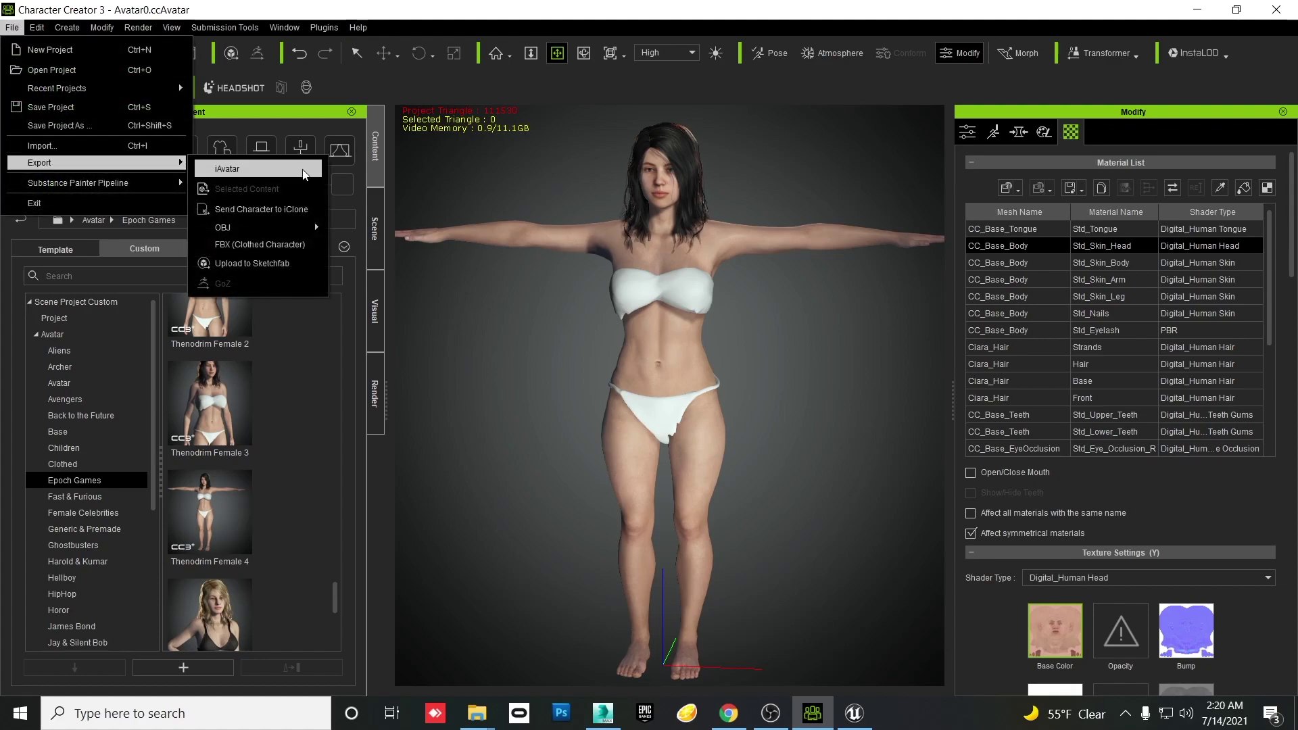
{"action": "left_click", "coordinate": [285, 248]}
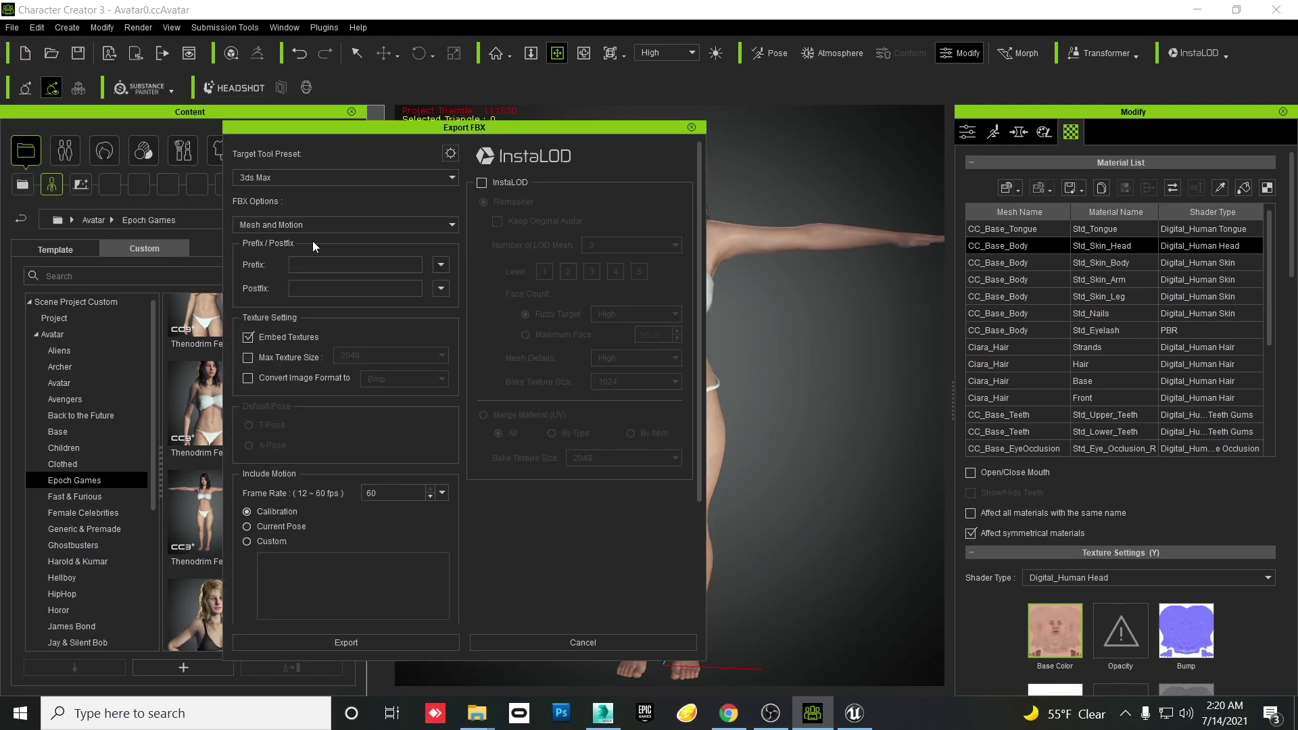
{"action": "left_click", "coordinate": [362, 174]}
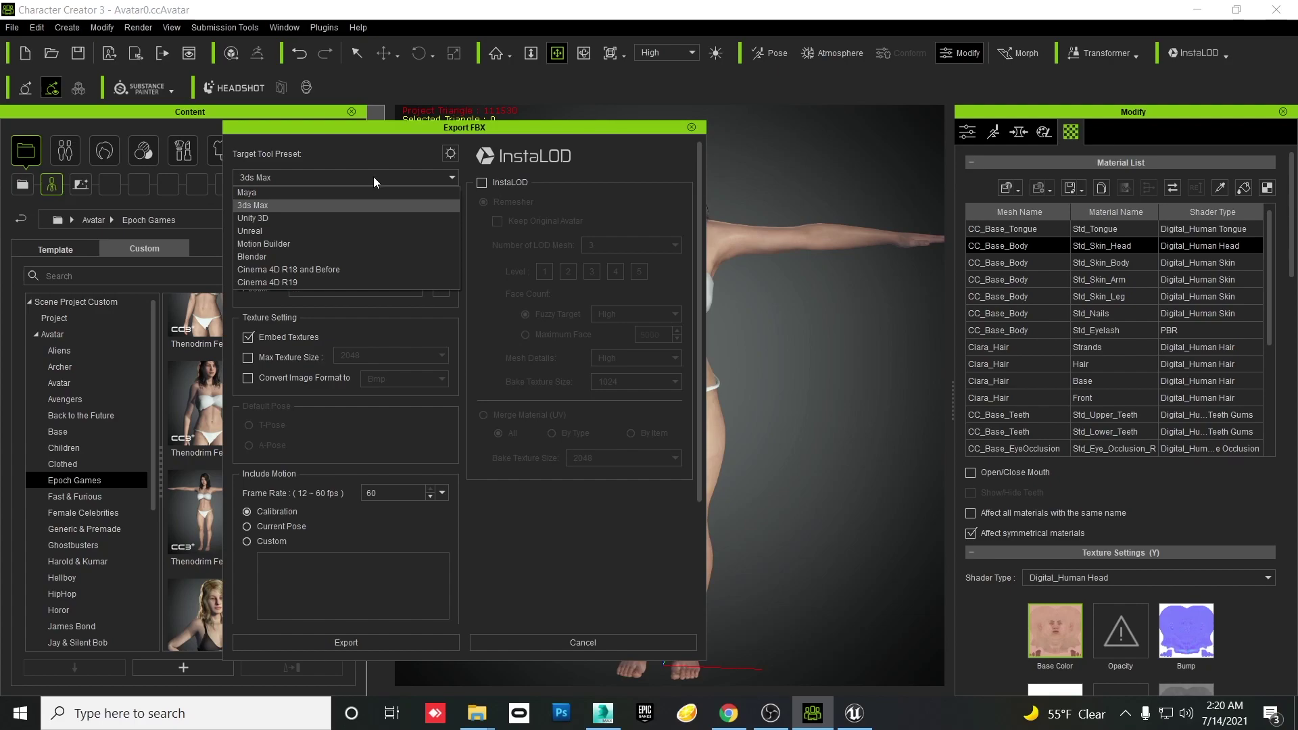
{"action": "left_click", "coordinate": [296, 232]}
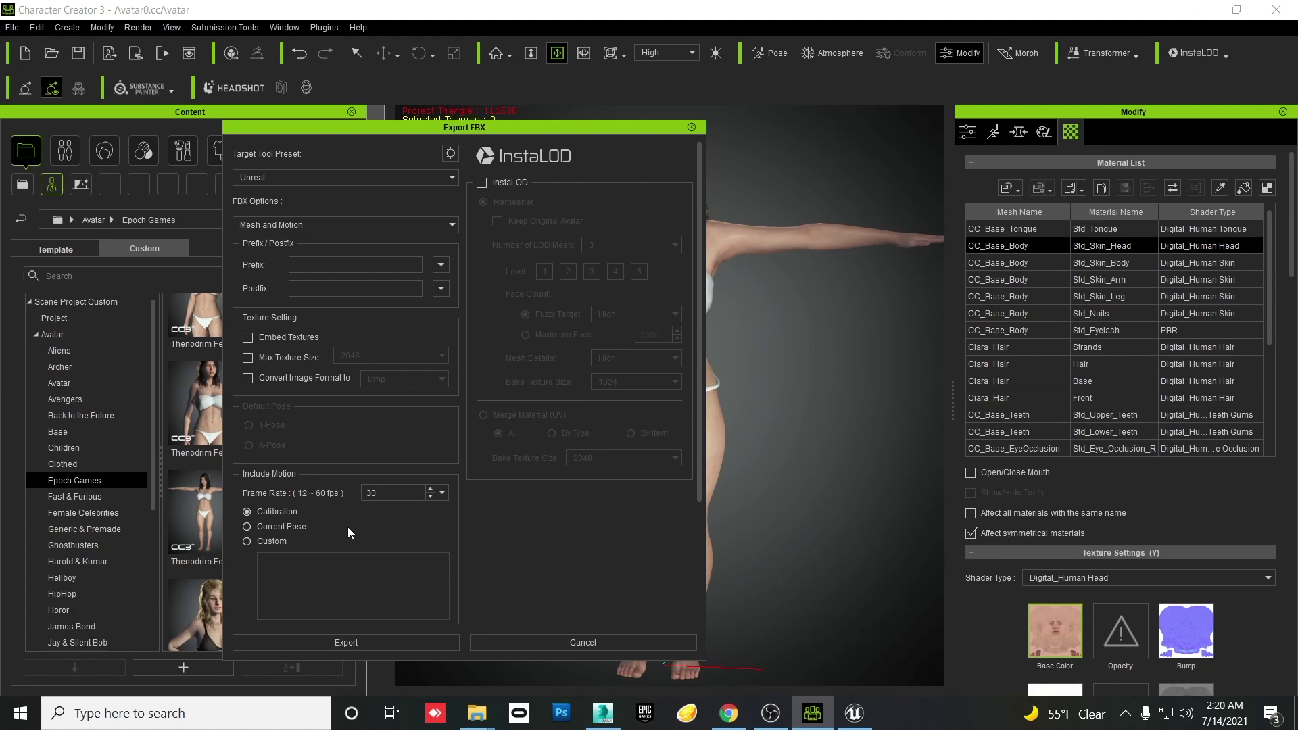
- Export the character with the current FBX settings into the Female Template 4 folder as Female_UE4_Model
{"action": "left_click", "coordinate": [321, 643]}
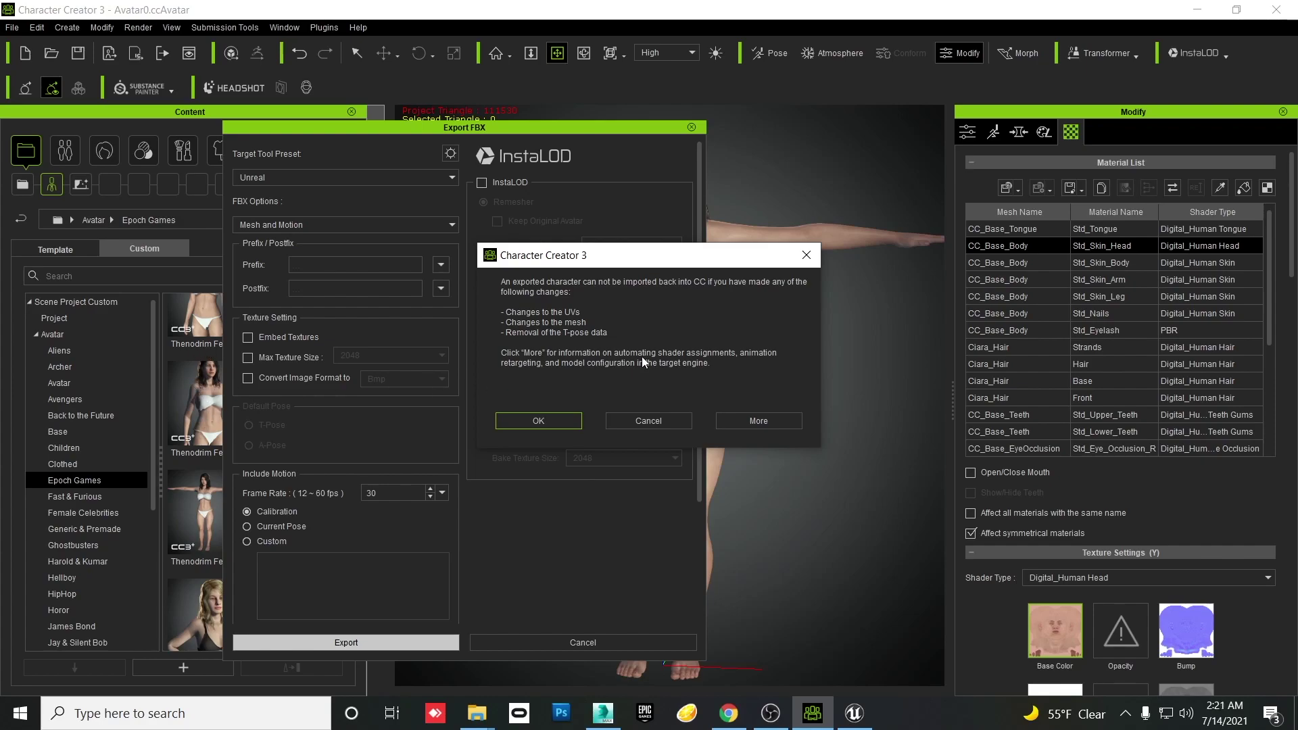
{"action": "left_click", "coordinate": [529, 418]}
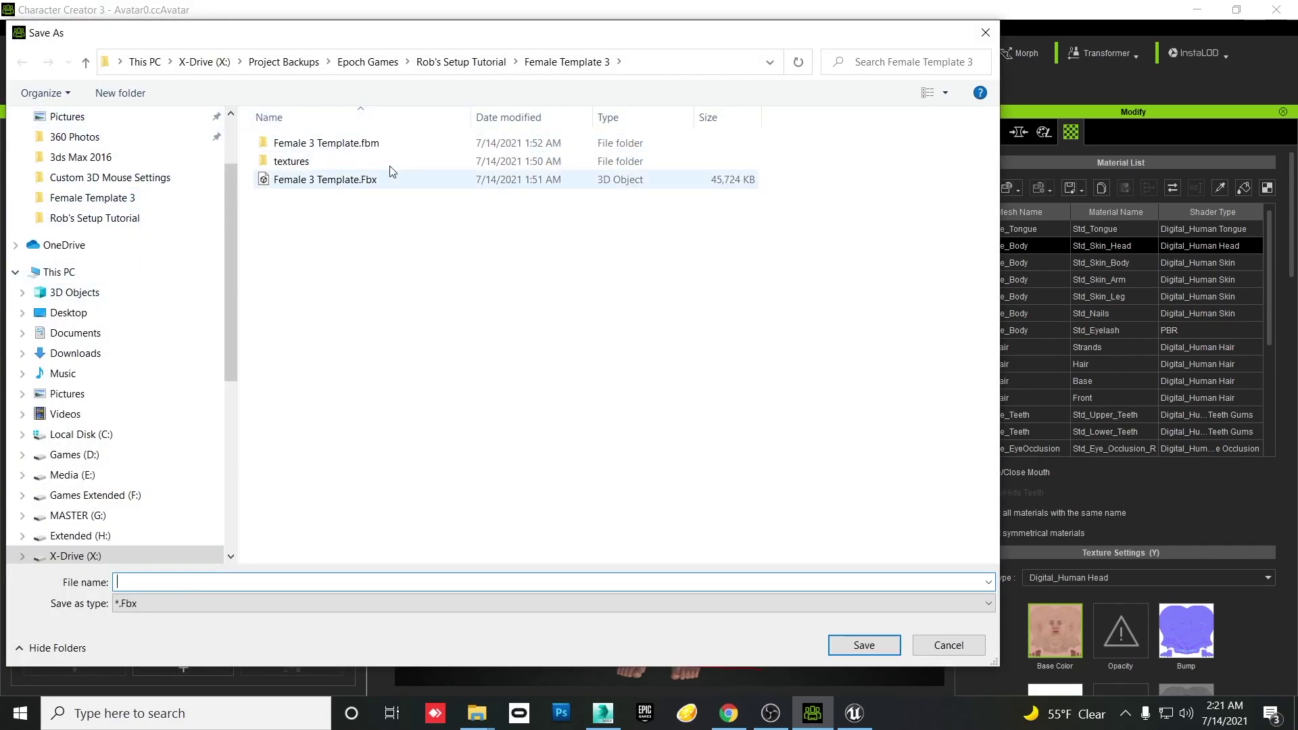
{"action": "left_click", "coordinate": [467, 63]}
{"action": "double_click", "coordinate": [318, 163]}
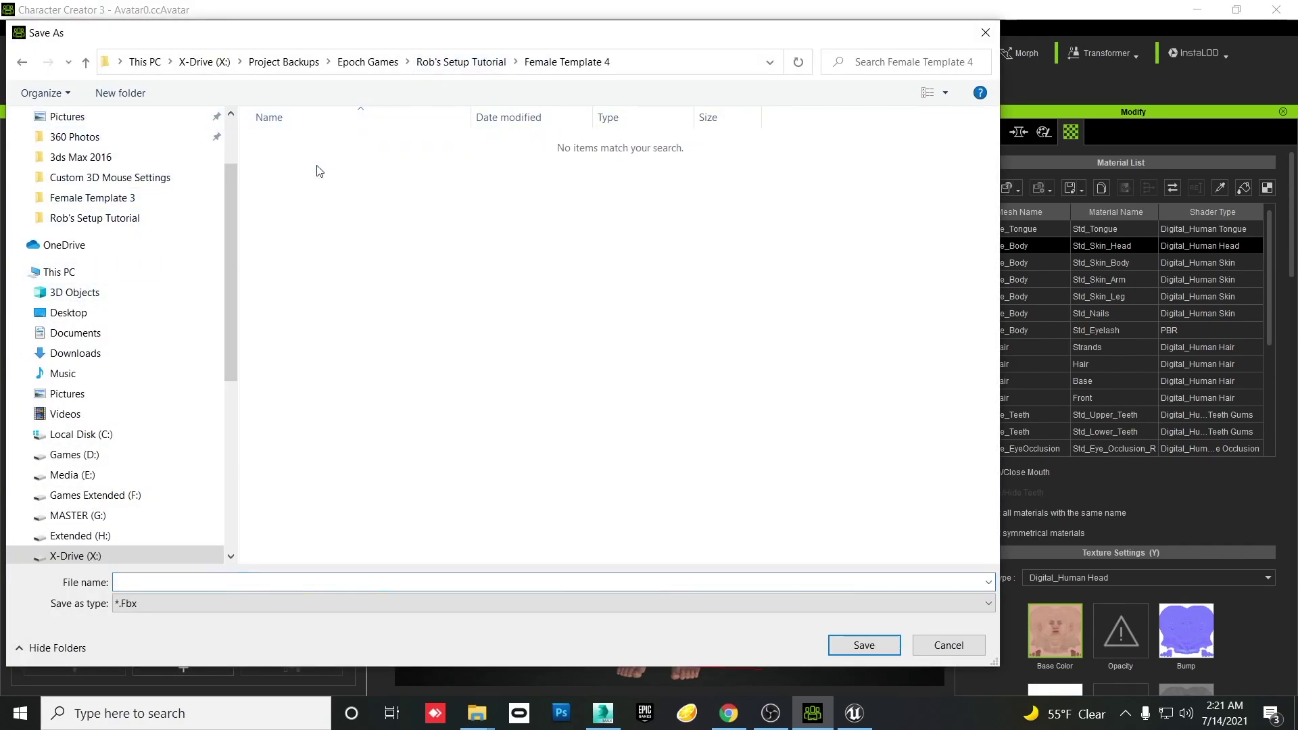
{"action": "left_click", "coordinate": [252, 582]}
{"action": "type", "text": "Female UE4 Model"}
{"action": "key", "text": "Return"}
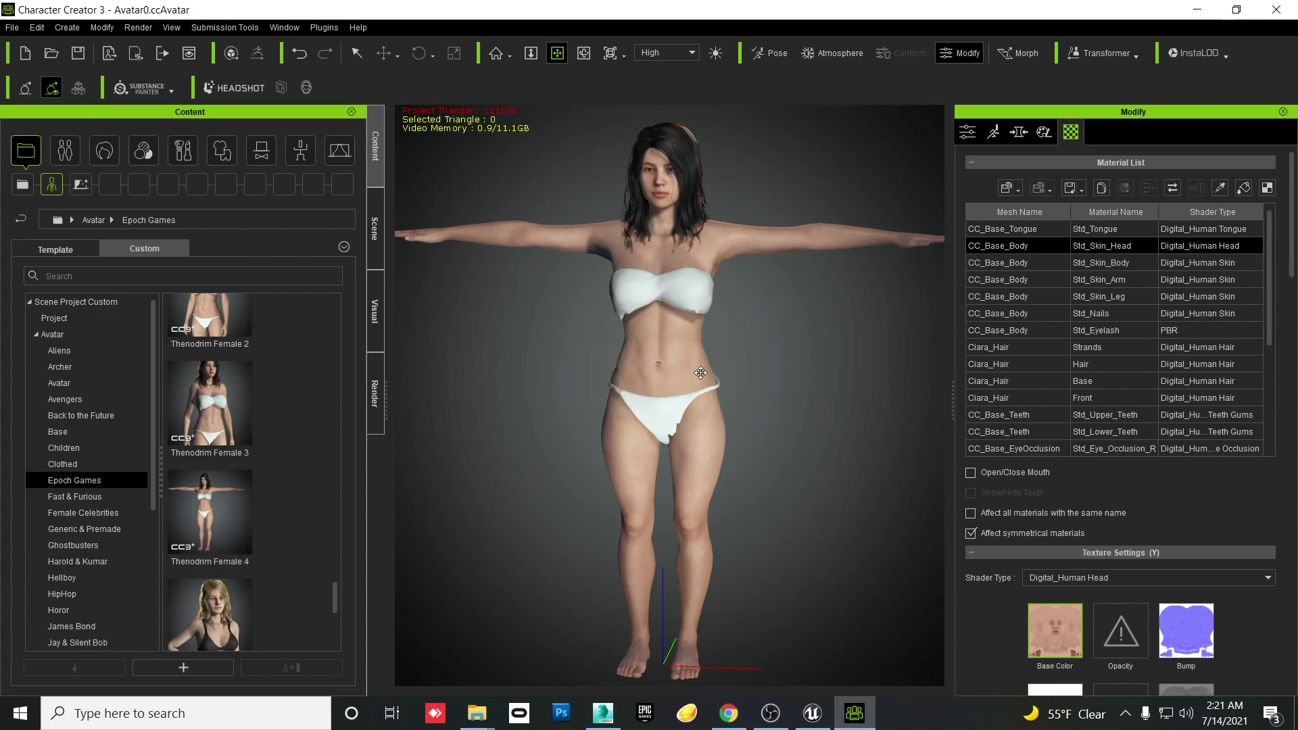
- Switch to File Explorer and open the Female Template 4 folder in a maximized window to inspect the exported files
{"action": "left_click", "coordinate": [1210, 8]}
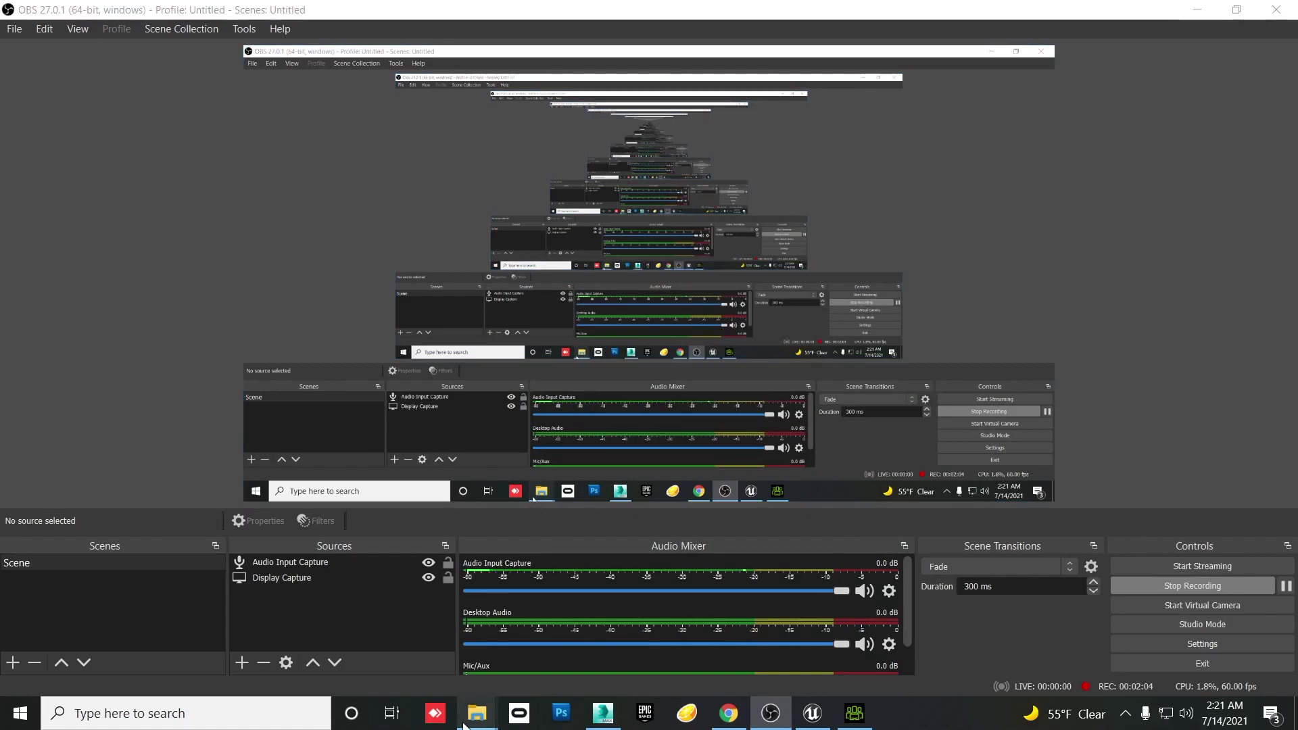
{"action": "mouse_move", "coordinate": [477, 711]}
{"action": "mouse_move", "coordinate": [549, 668]}
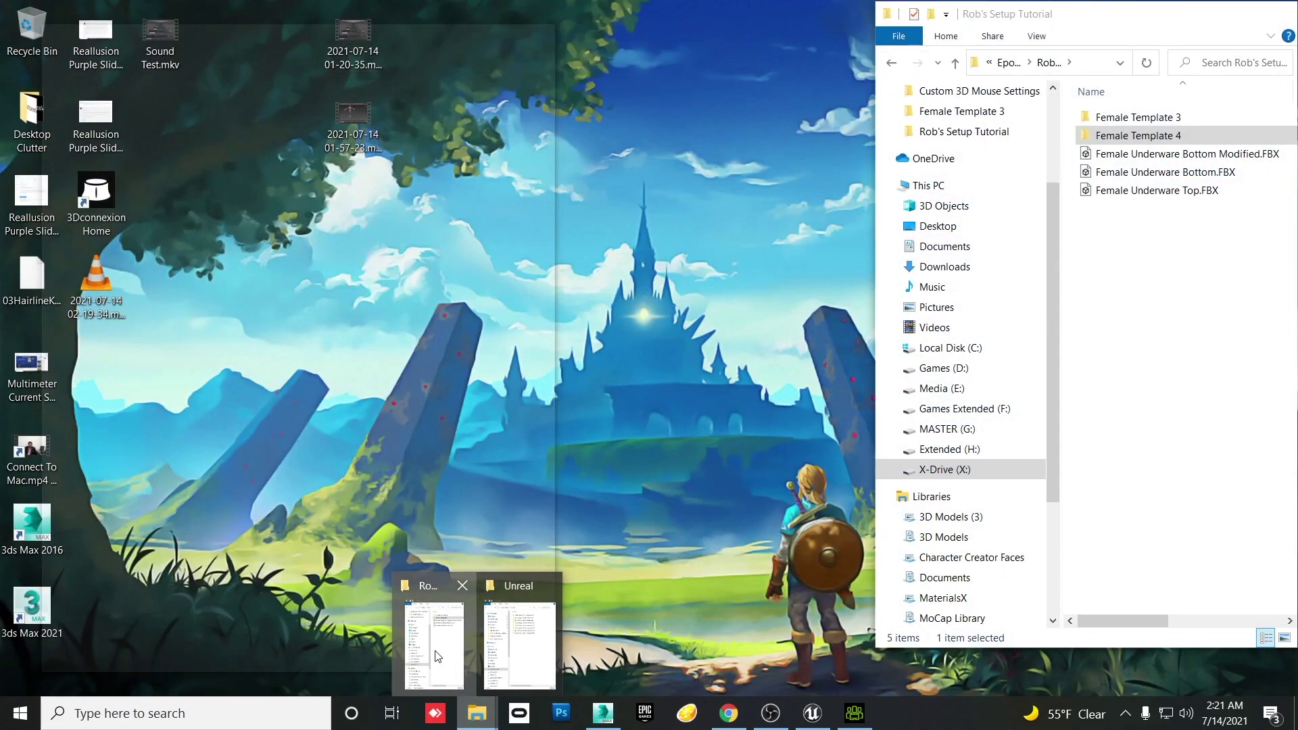
{"action": "left_click", "coordinate": [434, 642]}
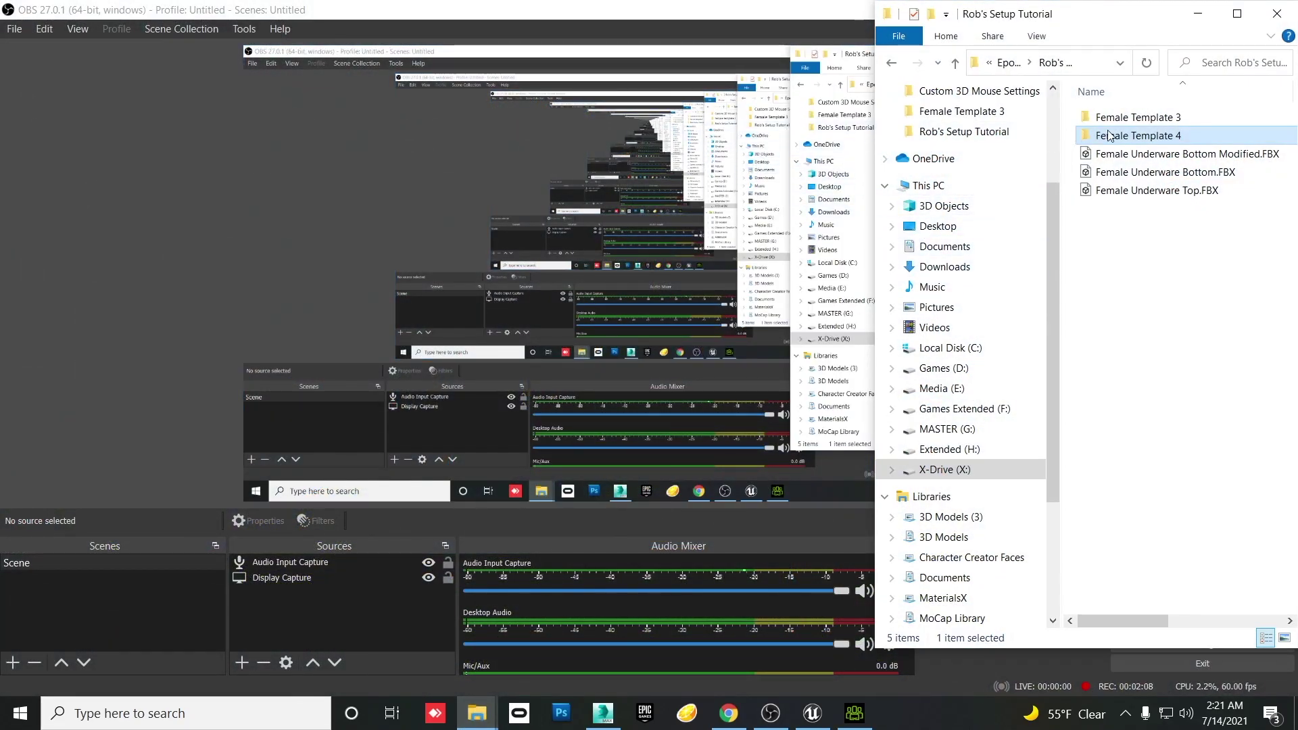
{"action": "double_click", "coordinate": [1128, 135]}
{"action": "left_click", "coordinate": [1236, 14]}
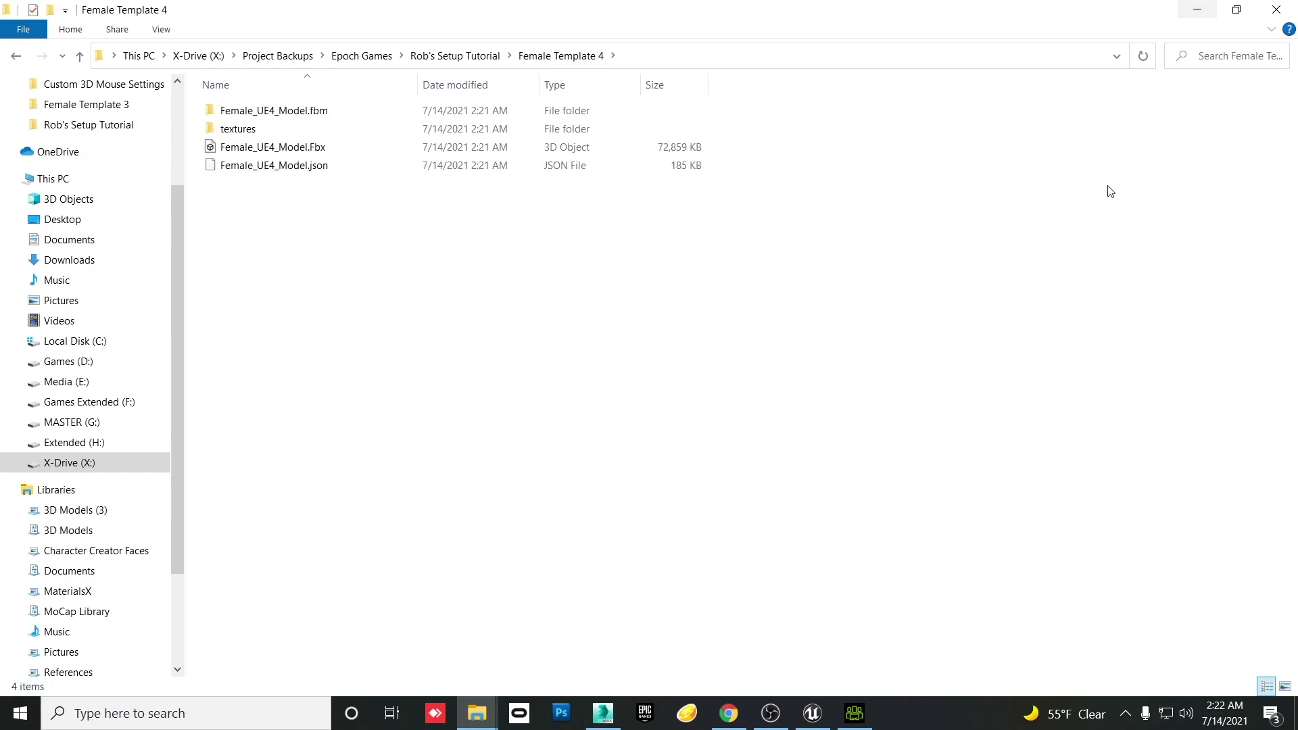
- Switch to Chrome and review the Auto Setup for Unreal Engine 4 page, including the software compatibility list for version 1.2
{"action": "left_click", "coordinate": [728, 713]}
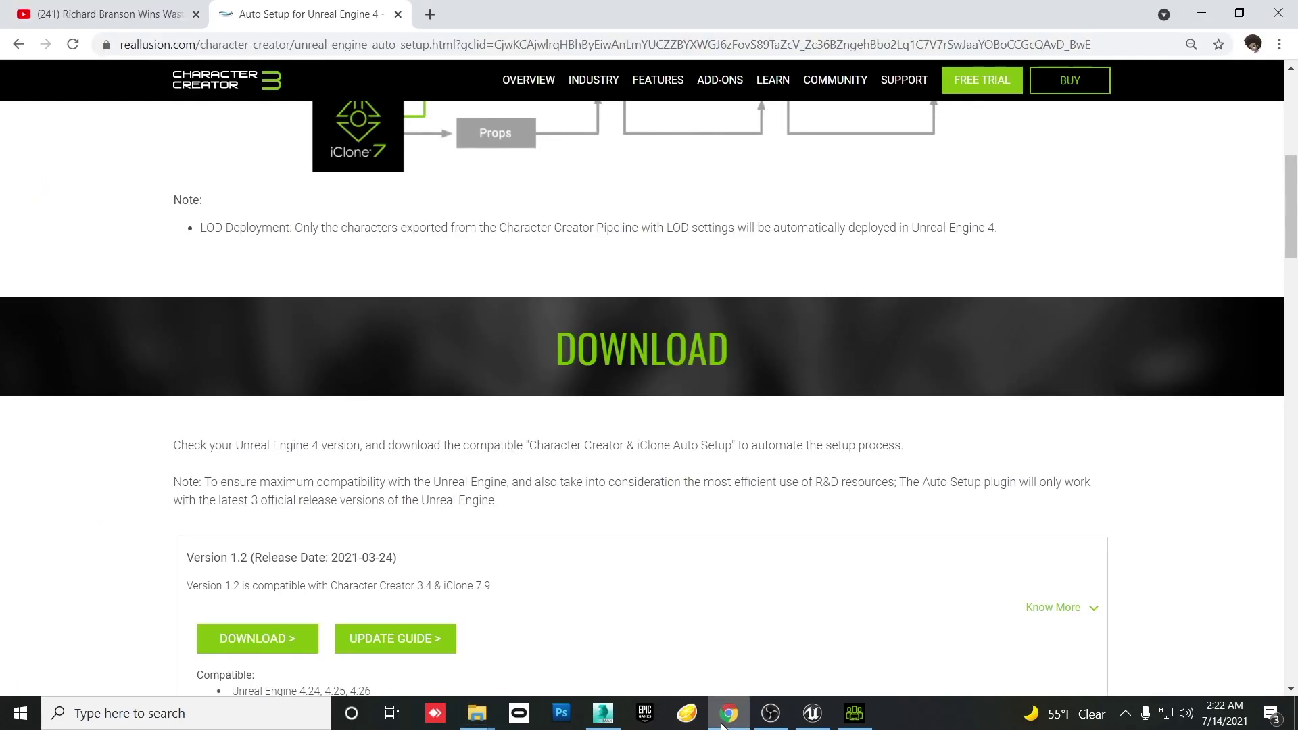
{"action": "scroll", "coordinate": [762, 420], "scroll_direction": "up", "scroll_amount": 8}
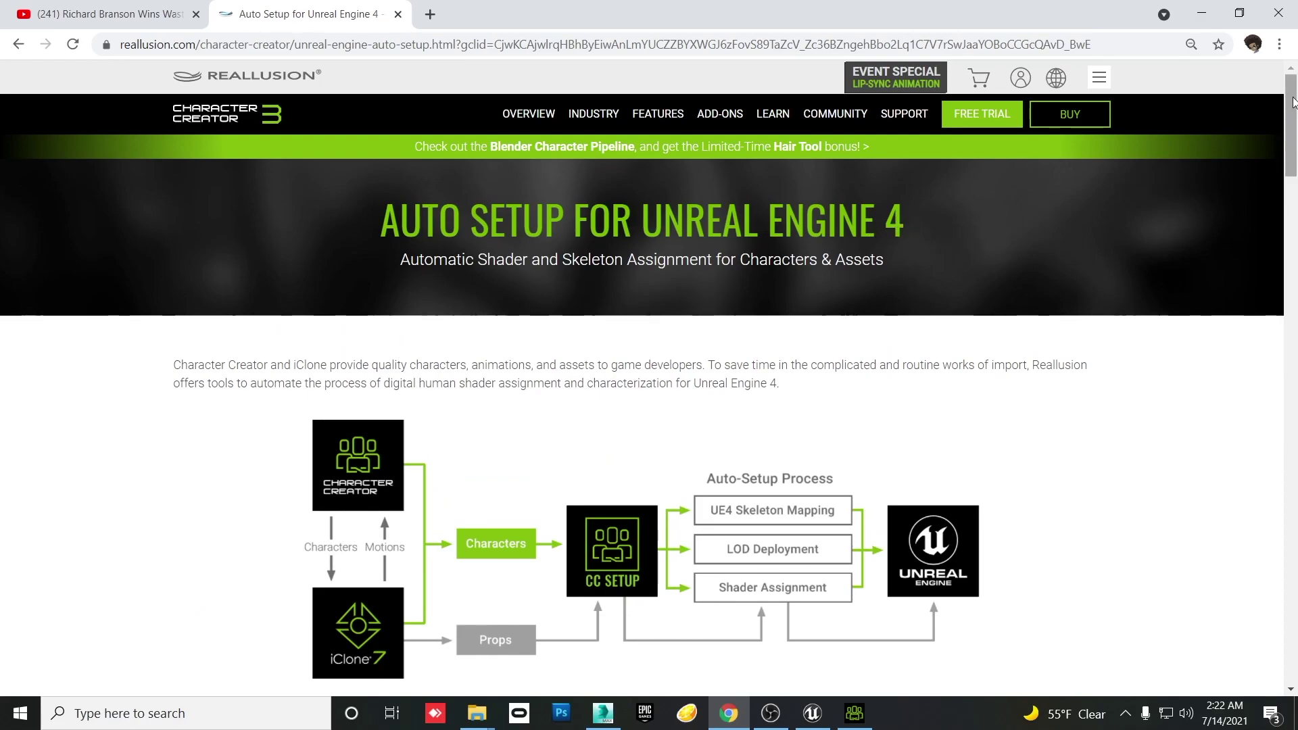
{"action": "mouse_move", "coordinate": [906, 135]}
{"action": "scroll", "coordinate": [1295, 125], "scroll_direction": "down", "scroll_amount": 2}
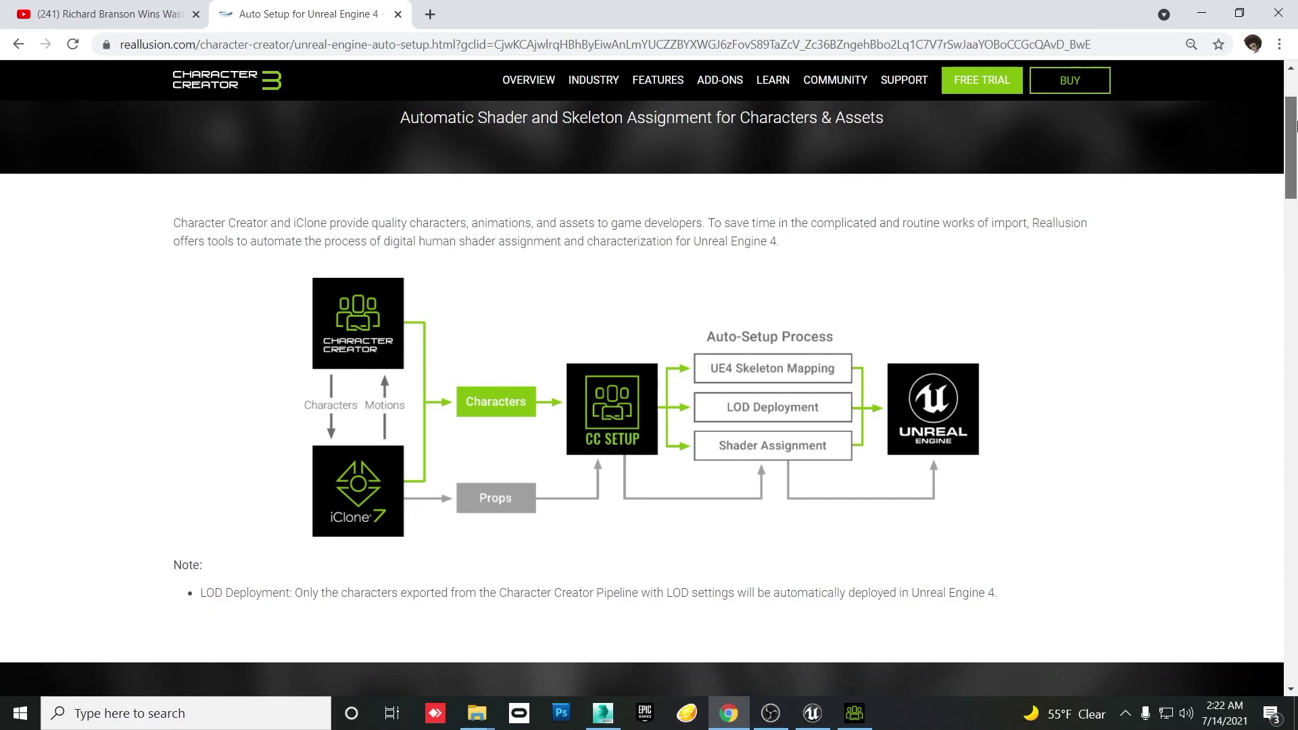
{"action": "left_click_drag", "start_coordinate": [1295, 125], "coordinate": [1295, 128]}
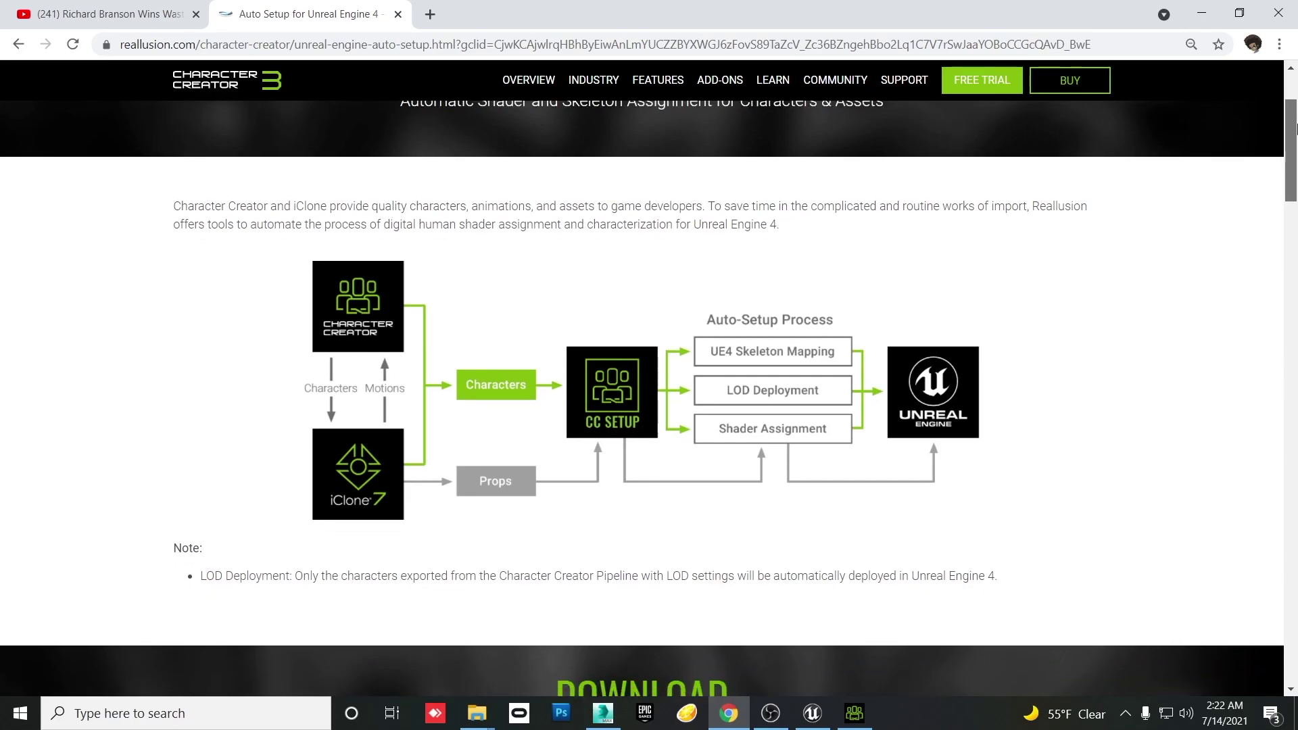
{"action": "left_click_drag", "start_coordinate": [1295, 125], "coordinate": [1292, 241]}
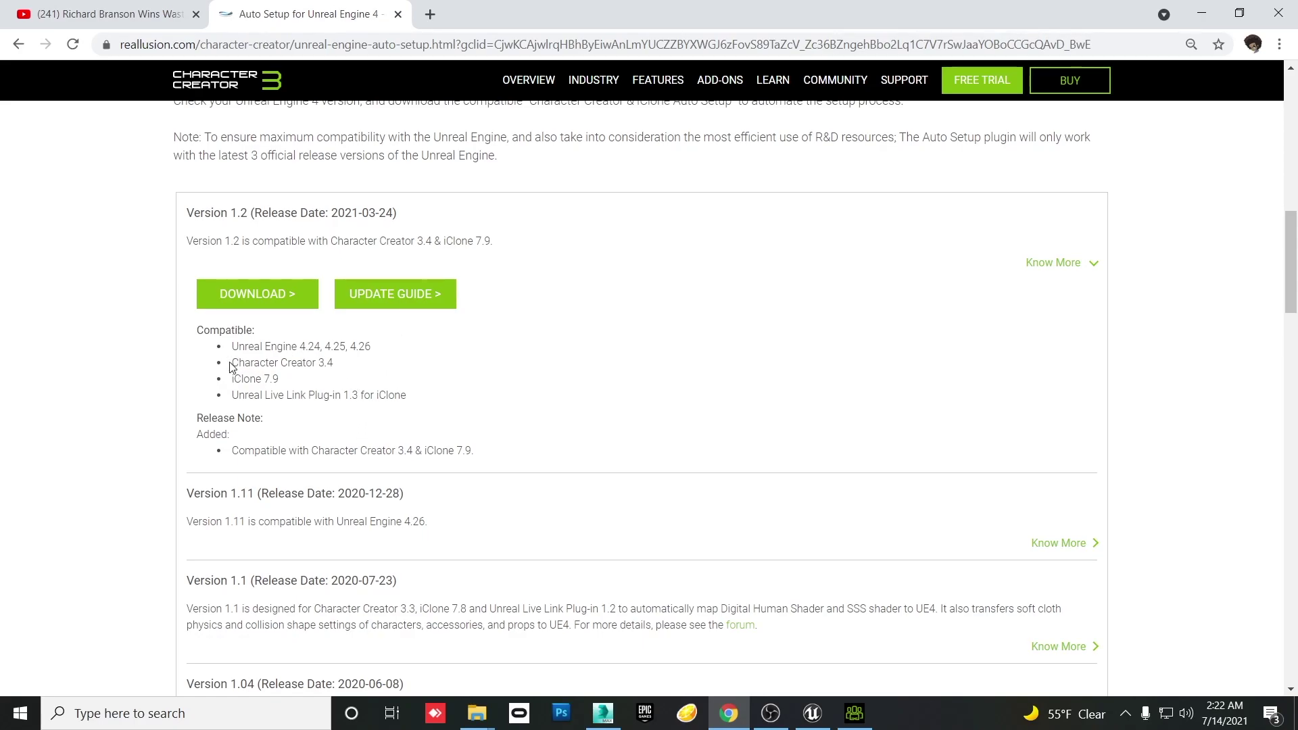
{"action": "left_click_drag", "start_coordinate": [230, 368], "coordinate": [350, 370]}
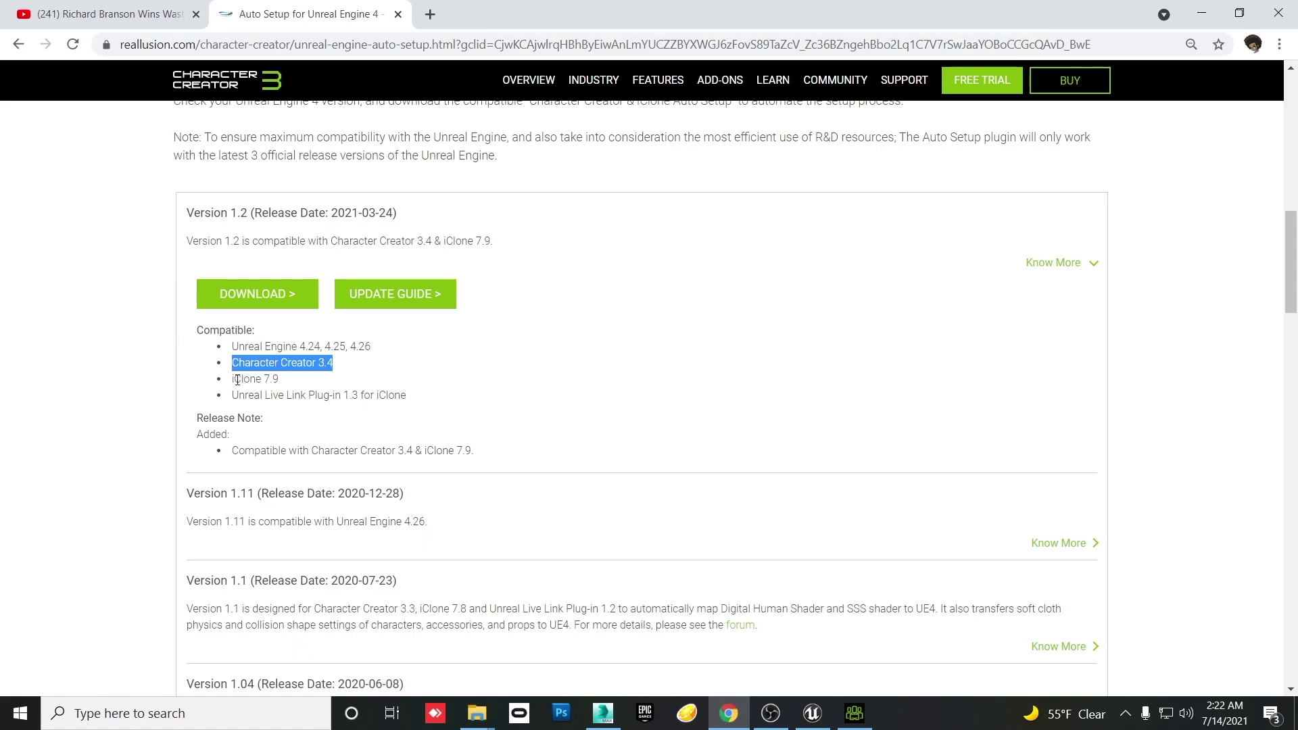
{"action": "left_click_drag", "start_coordinate": [233, 378], "coordinate": [305, 378]}
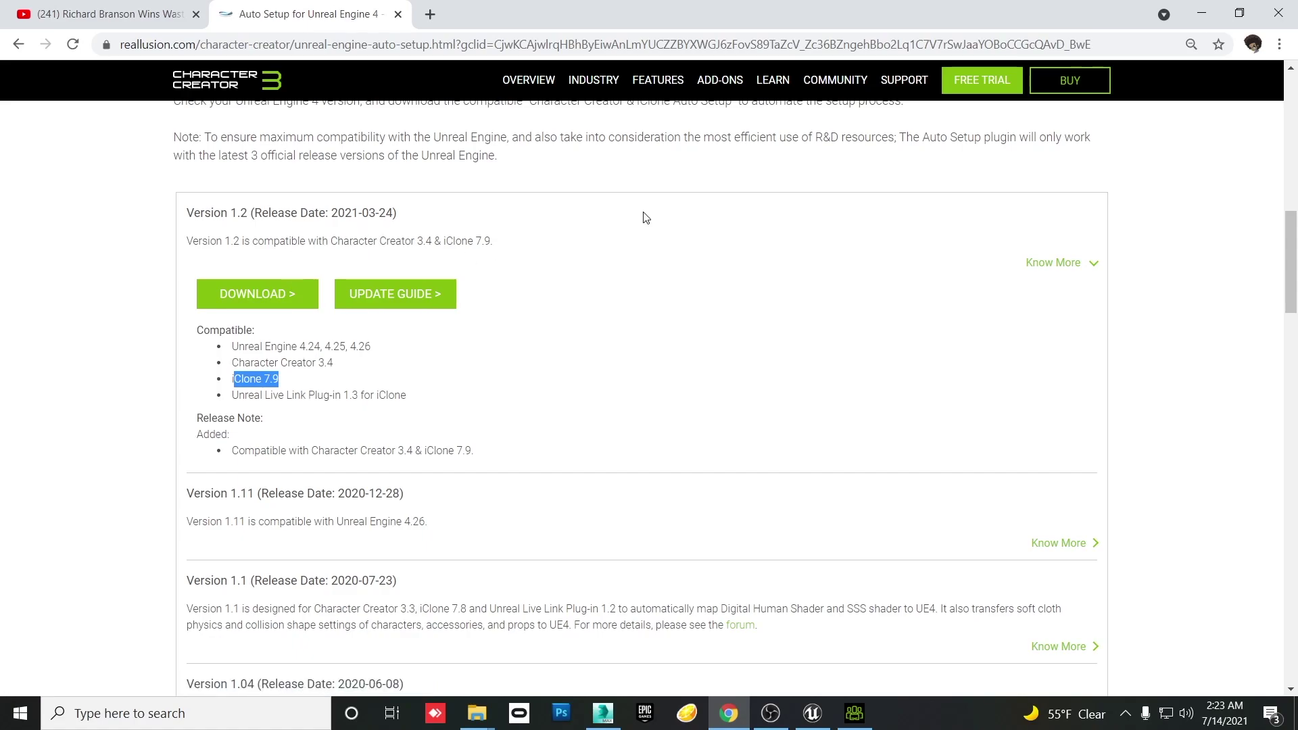
- Return to File Explorer and open the Auto Setup 1.2 for Unreal 4.26 folder
{"action": "left_click", "coordinate": [1201, 13]}
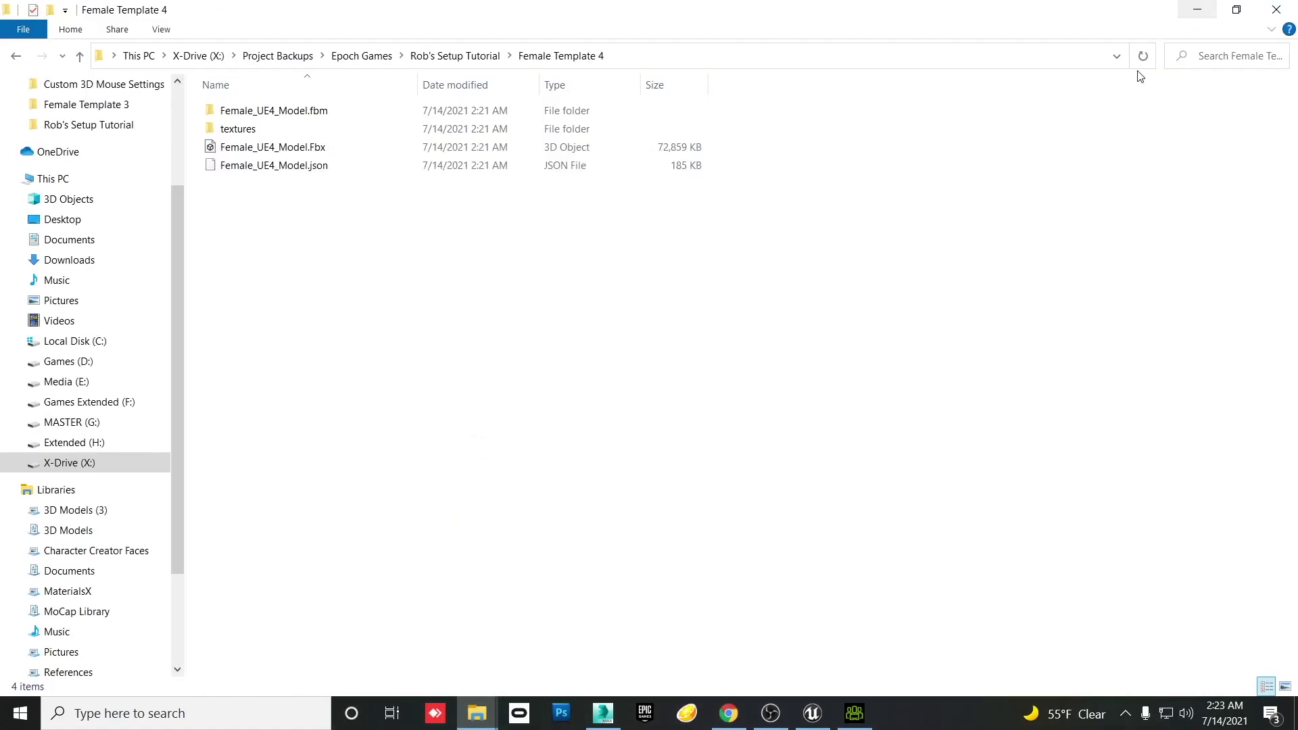
{"action": "mouse_move", "coordinate": [480, 713]}
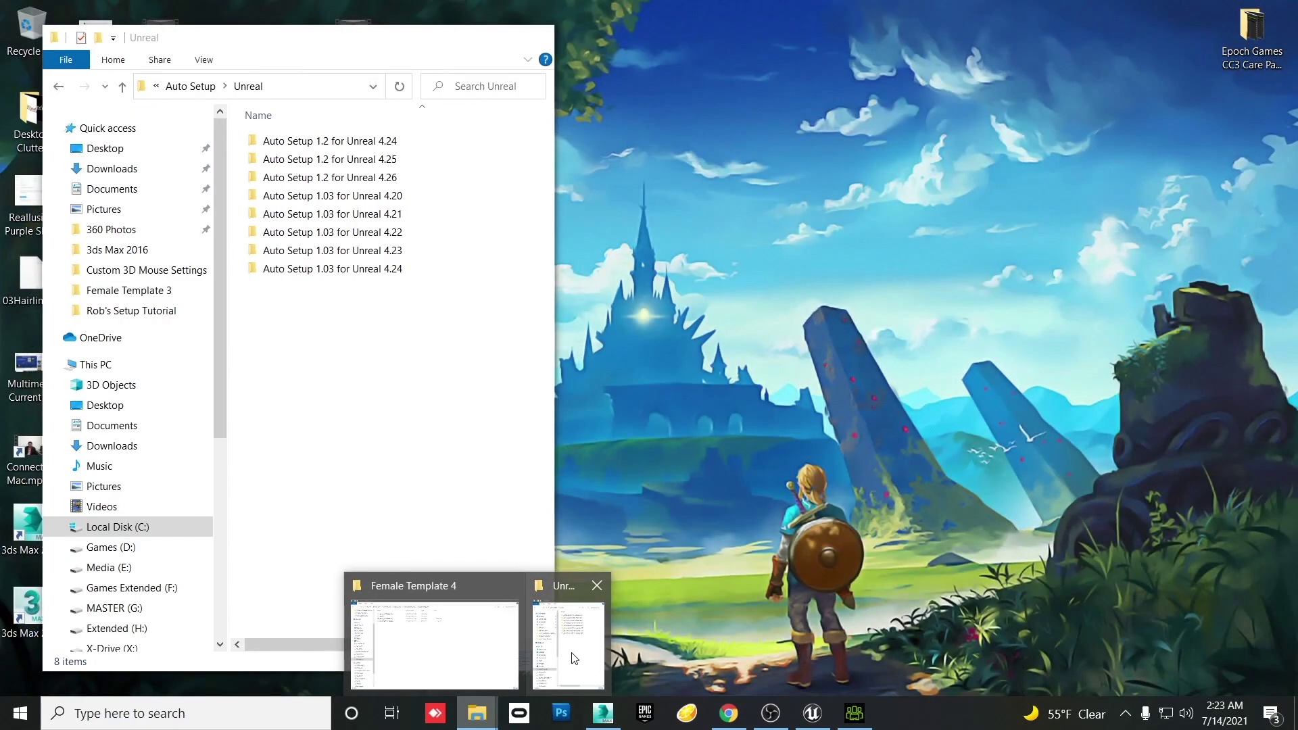
{"action": "left_click", "coordinate": [575, 658]}
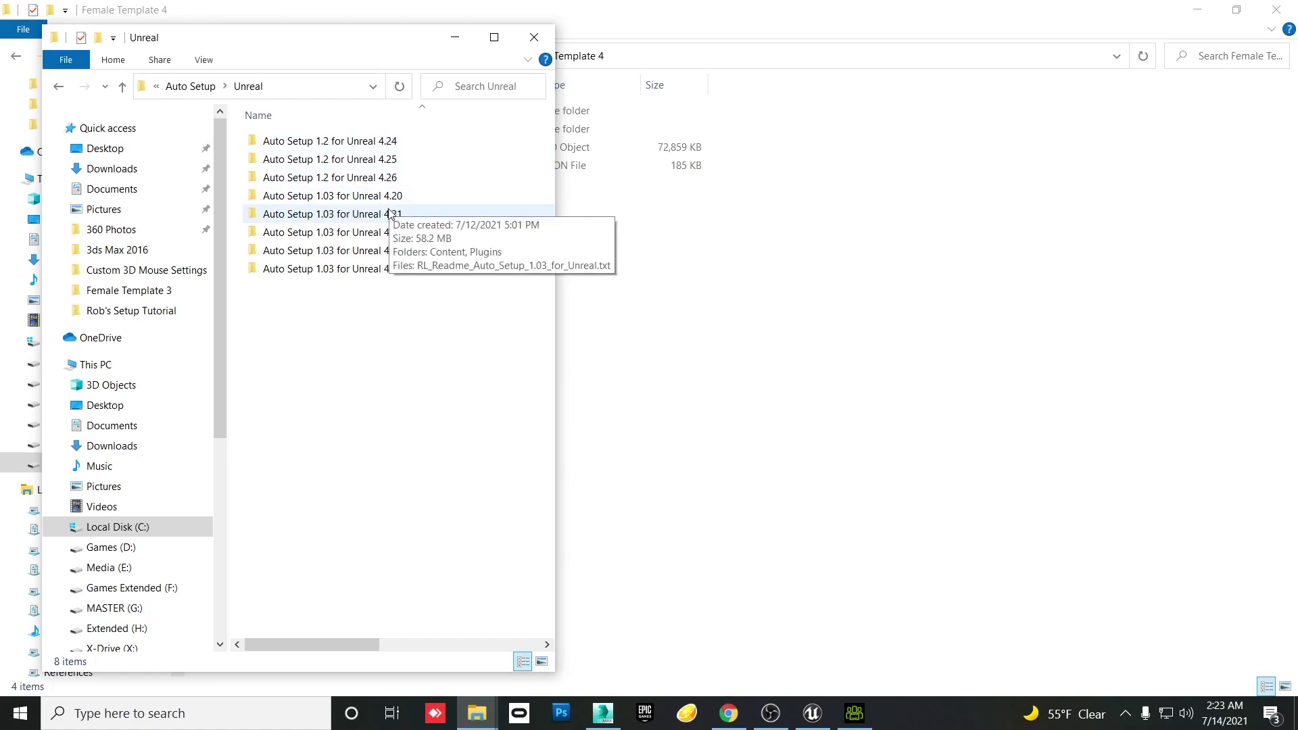
{"action": "double_click", "coordinate": [380, 177]}
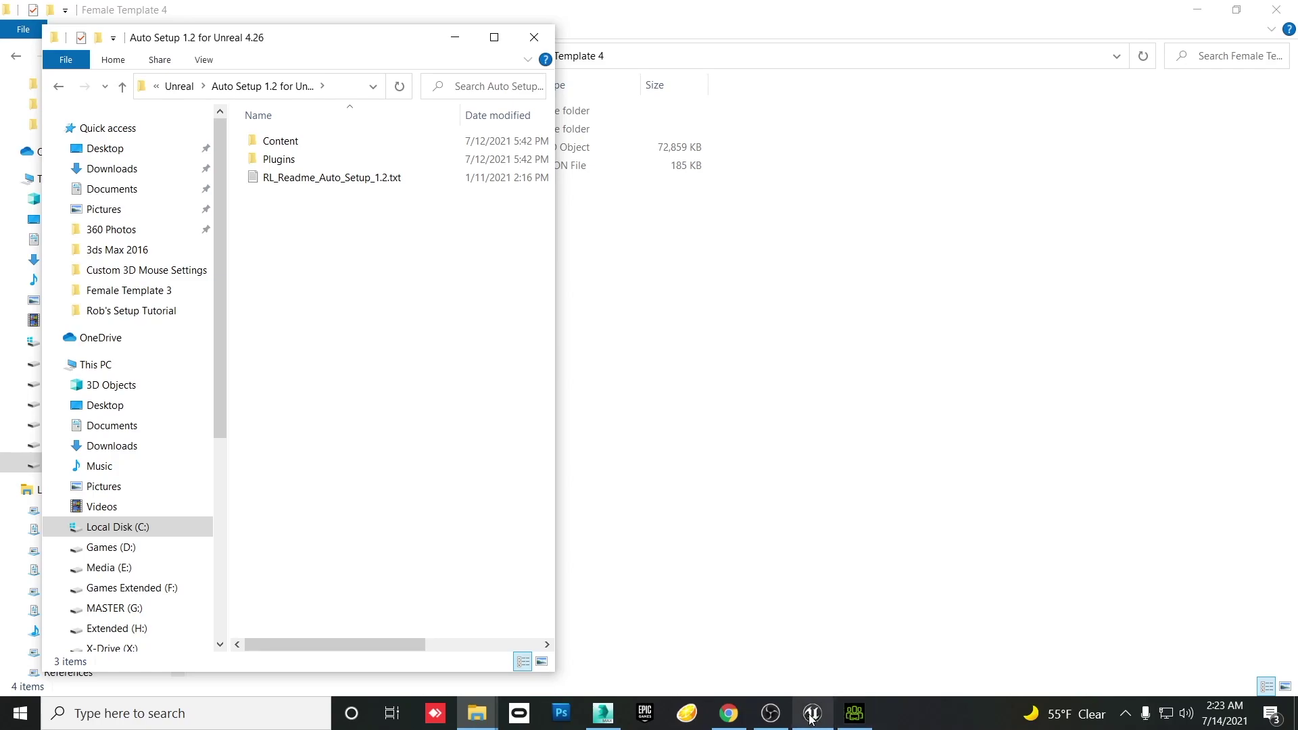
- In the Epic Games Launcher library, reveal the AdvancedLocomotionSystemV 4.22 project's folder and place its window beside the Auto Setup folder
{"action": "left_click", "coordinate": [652, 719]}
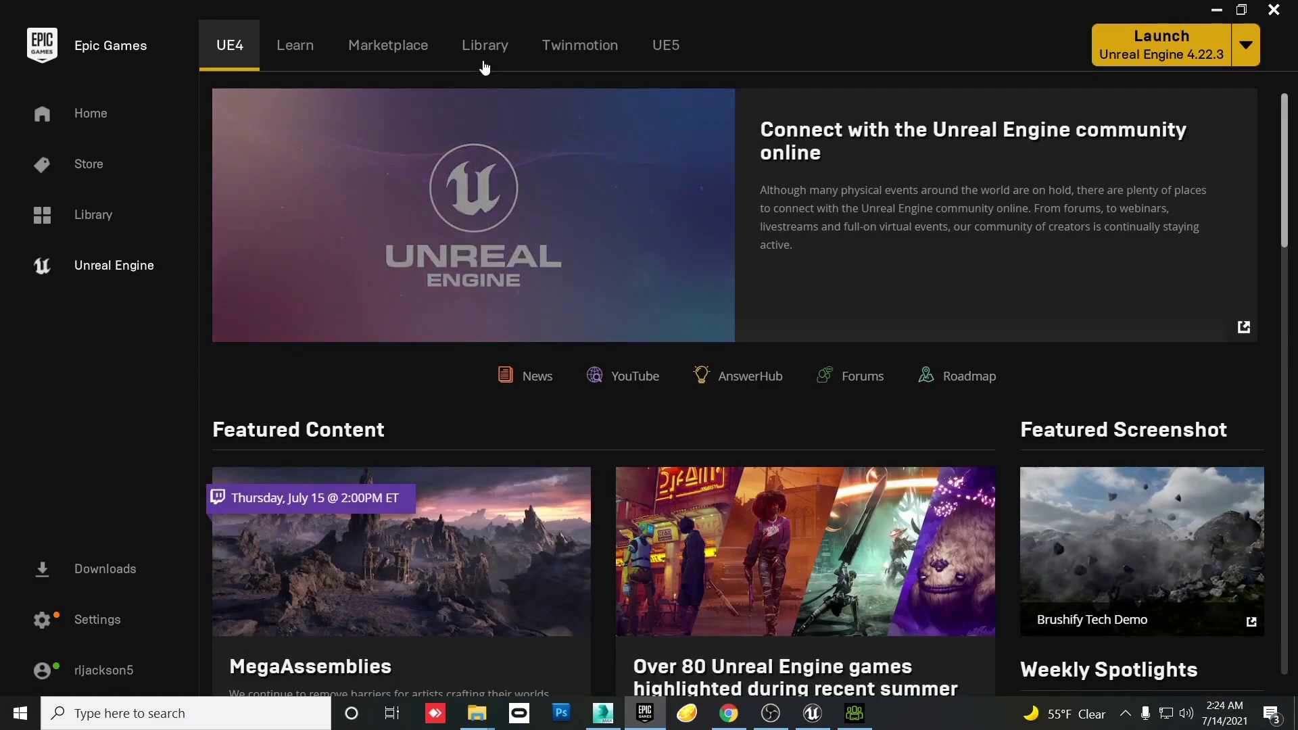
{"action": "left_click", "coordinate": [479, 57]}
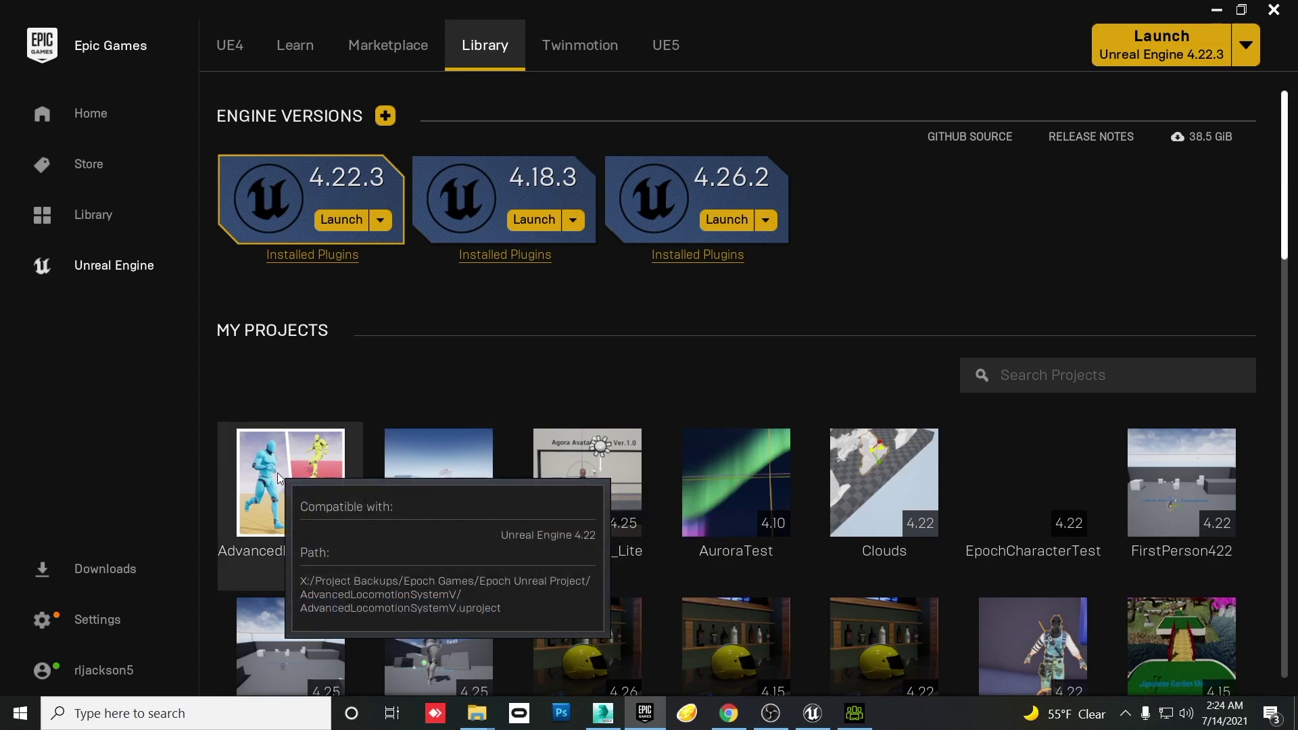
{"action": "right_click", "coordinate": [316, 455]}
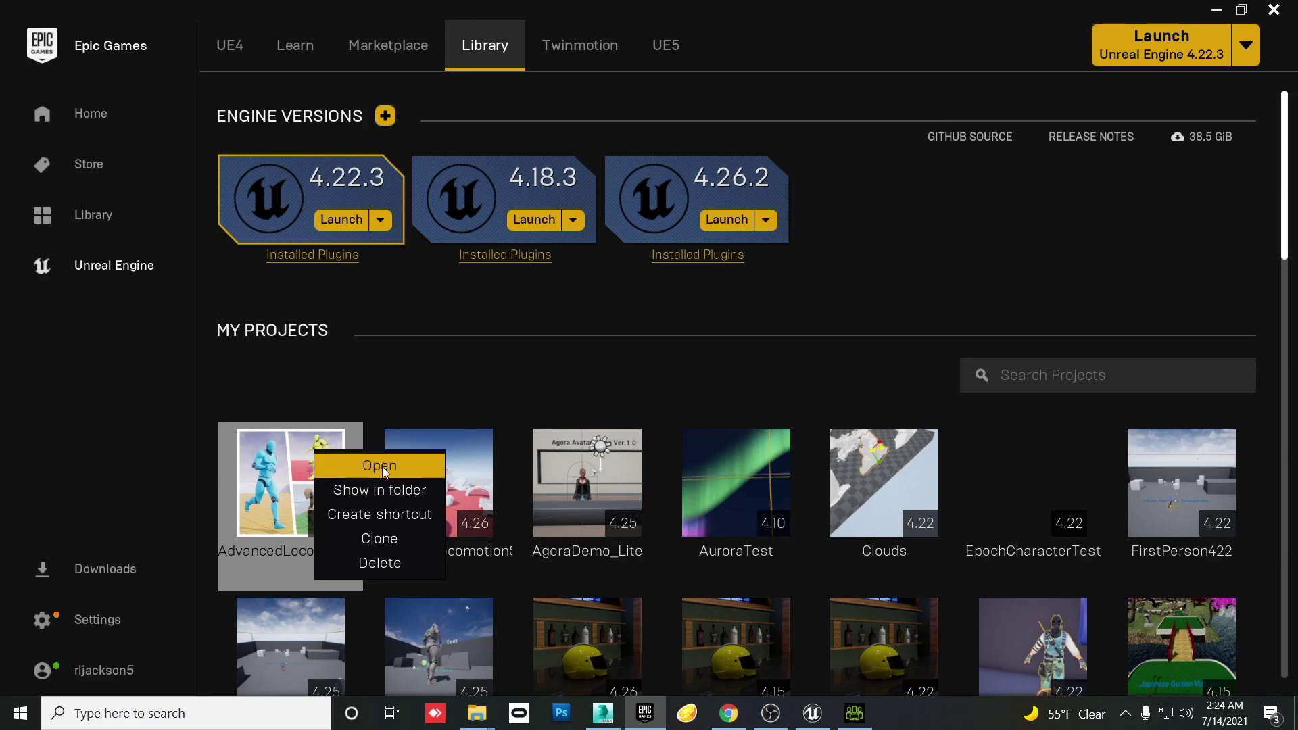
{"action": "left_click", "coordinate": [395, 490]}
{"action": "left_click_drag", "start_coordinate": [348, 22], "coordinate": [826, 87]}
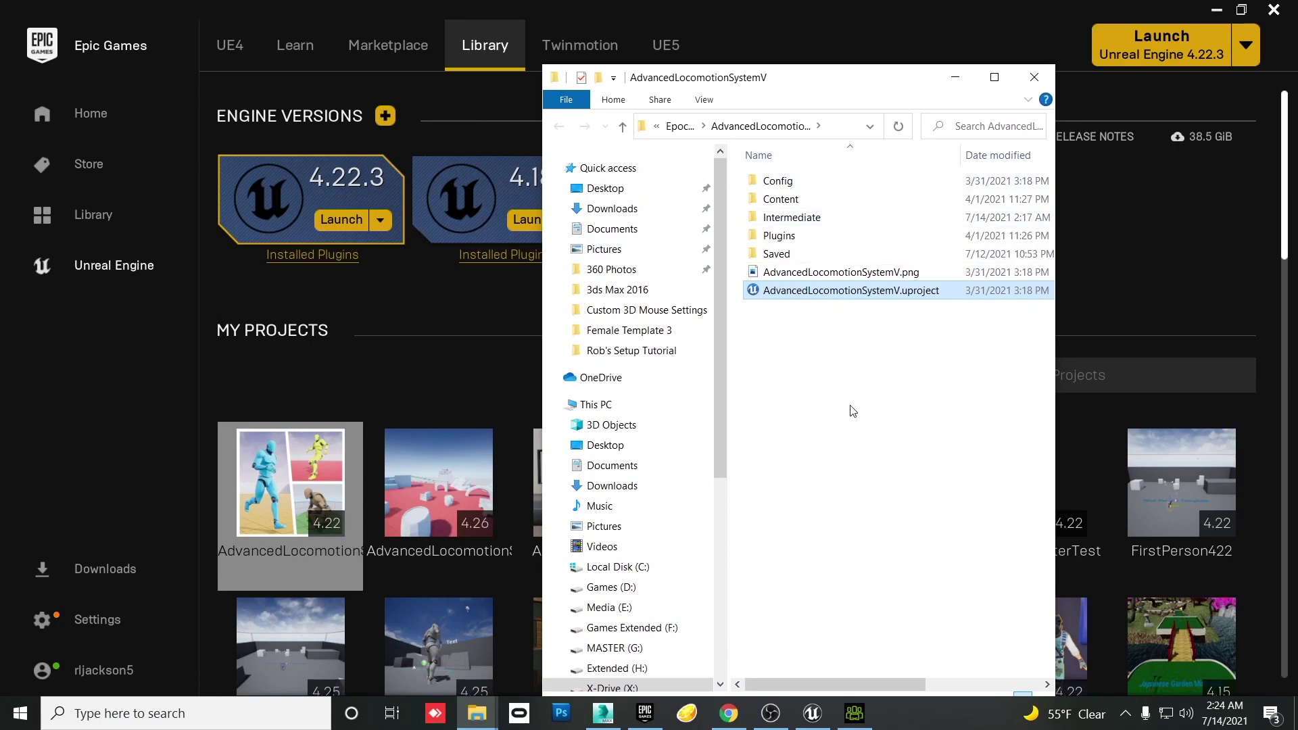
{"action": "left_click", "coordinate": [1216, 10]}
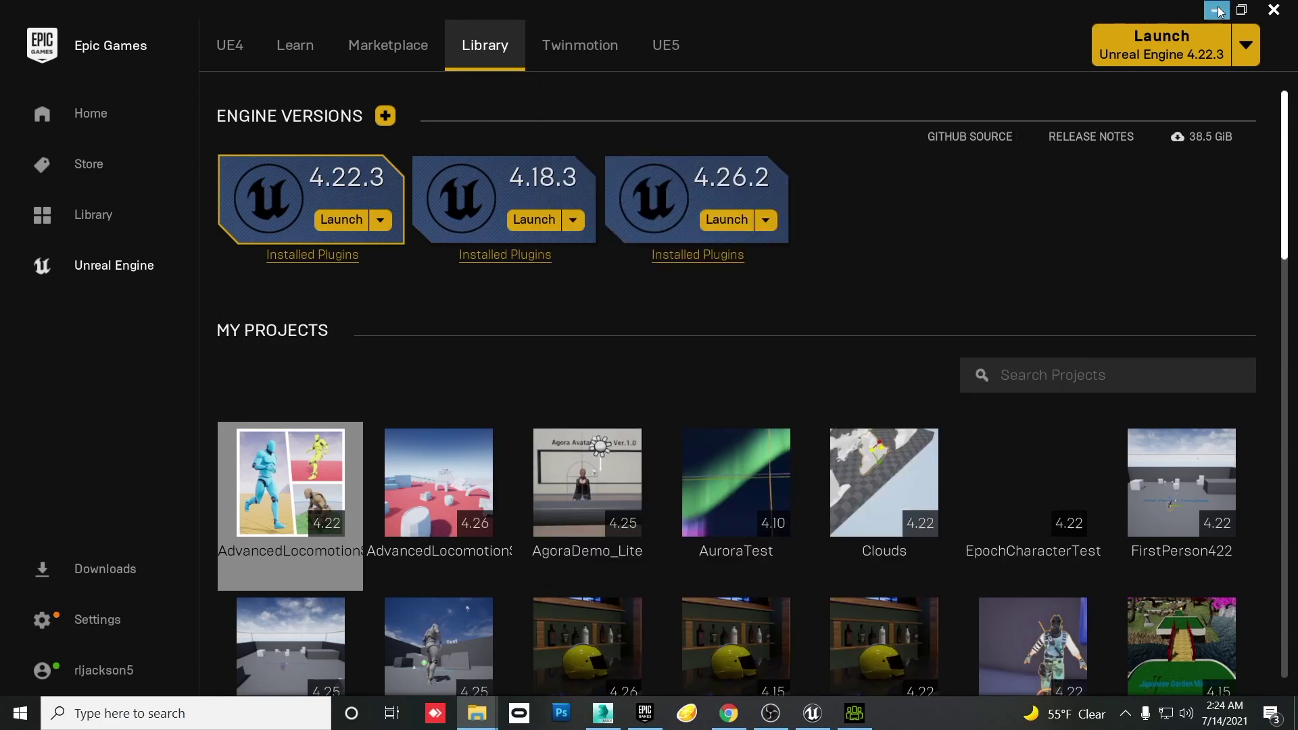
{"action": "left_click_drag", "start_coordinate": [707, 88], "coordinate": [745, 81]}
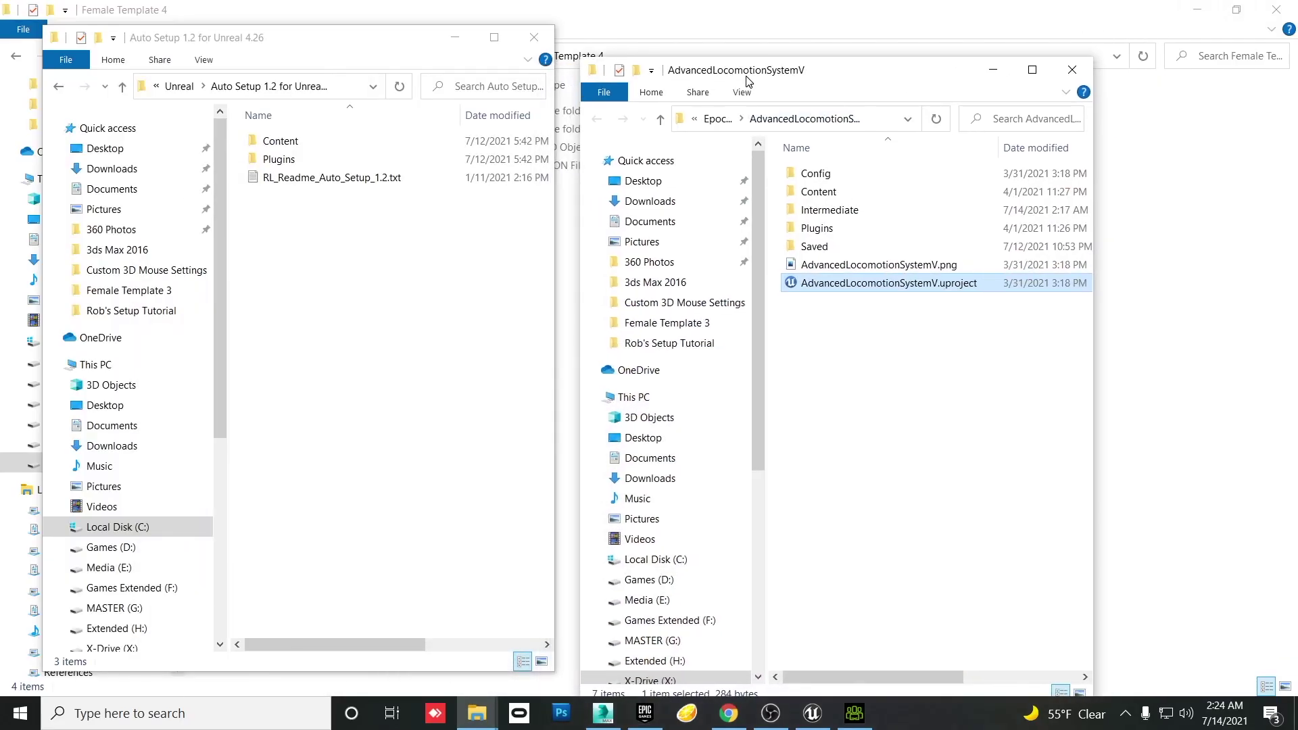
- Try to copy the Content and Plugins folders into the AdvancedLocomotionSystemV project folder, replacing existing files and skipping the EyelashShader folder
{"action": "left_click_drag", "start_coordinate": [244, 144], "coordinate": [863, 380]}
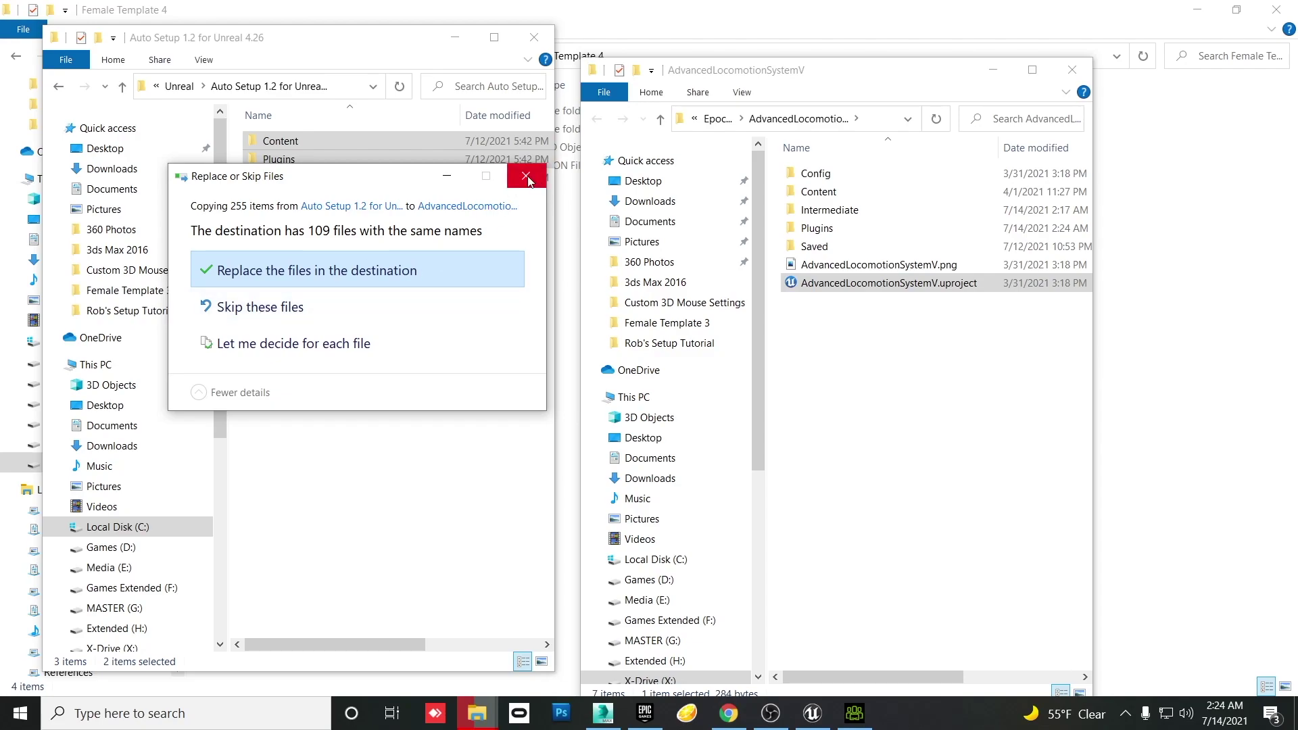
{"action": "left_click", "coordinate": [425, 269]}
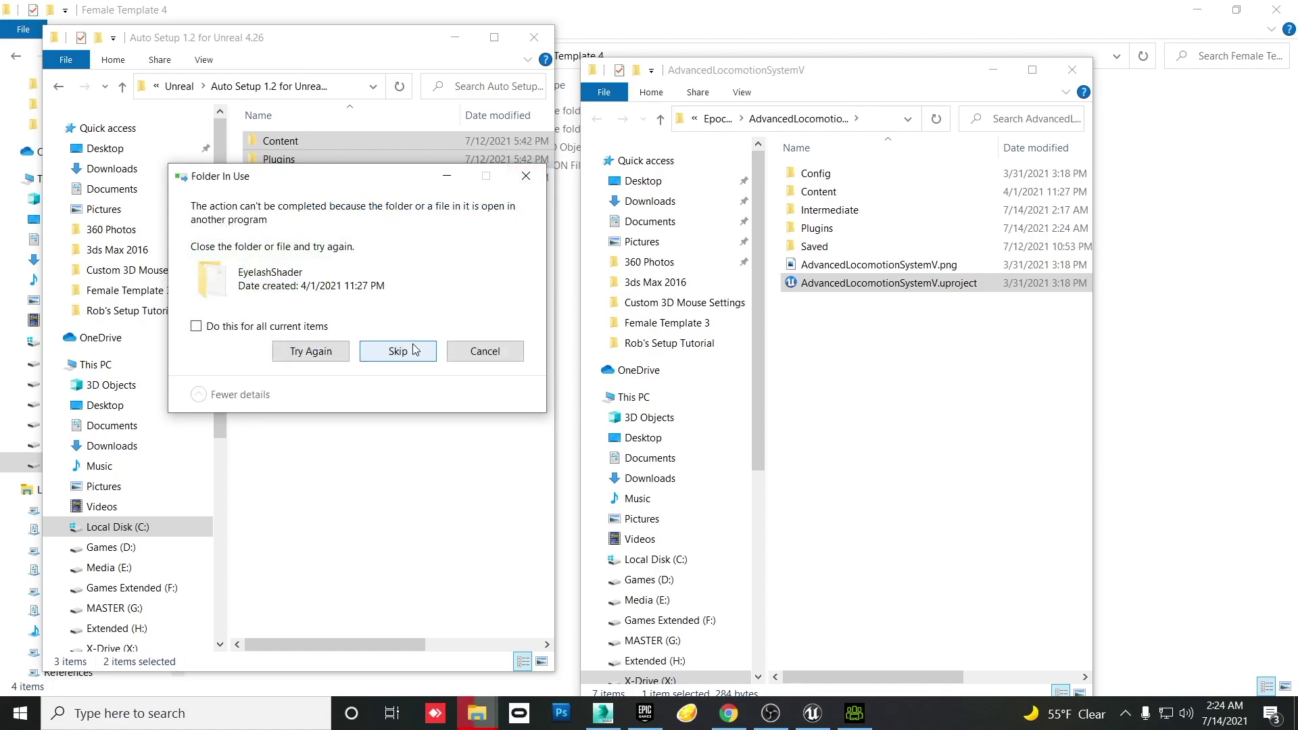
{"action": "left_click", "coordinate": [428, 357]}
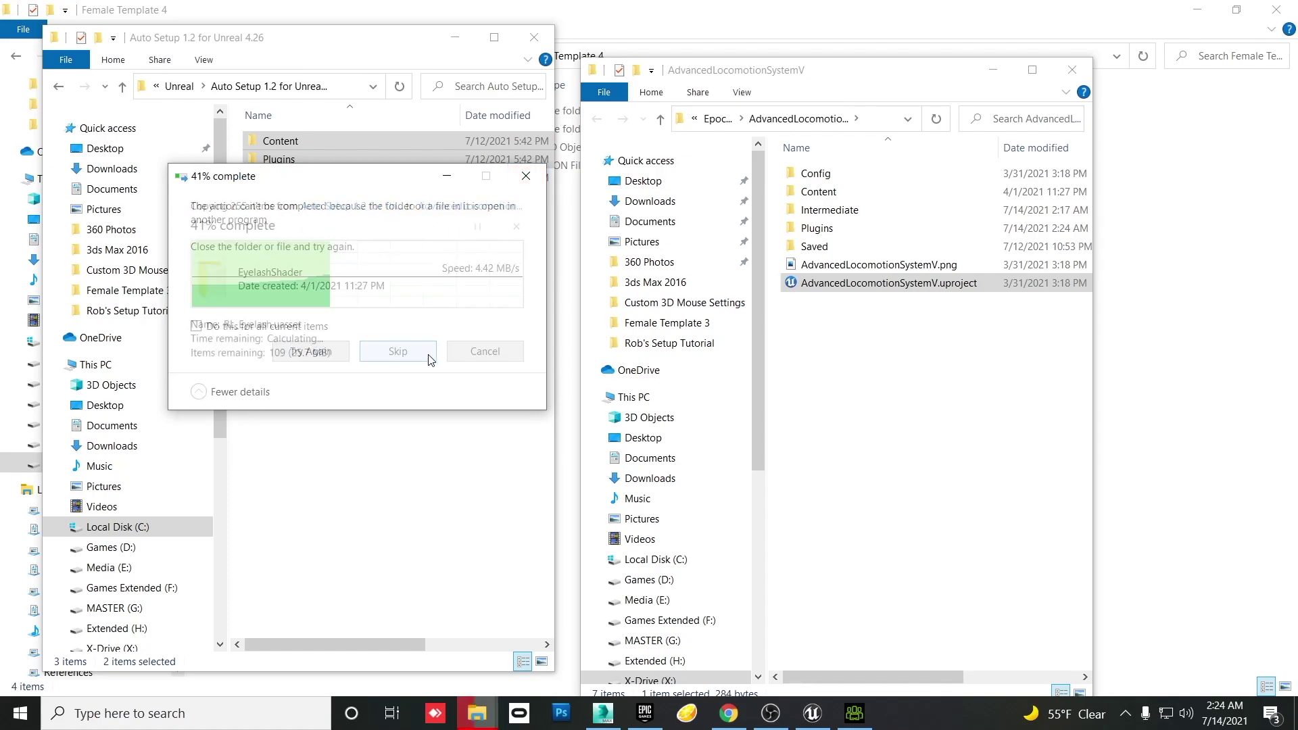
{"action": "left_click", "coordinate": [522, 177]}
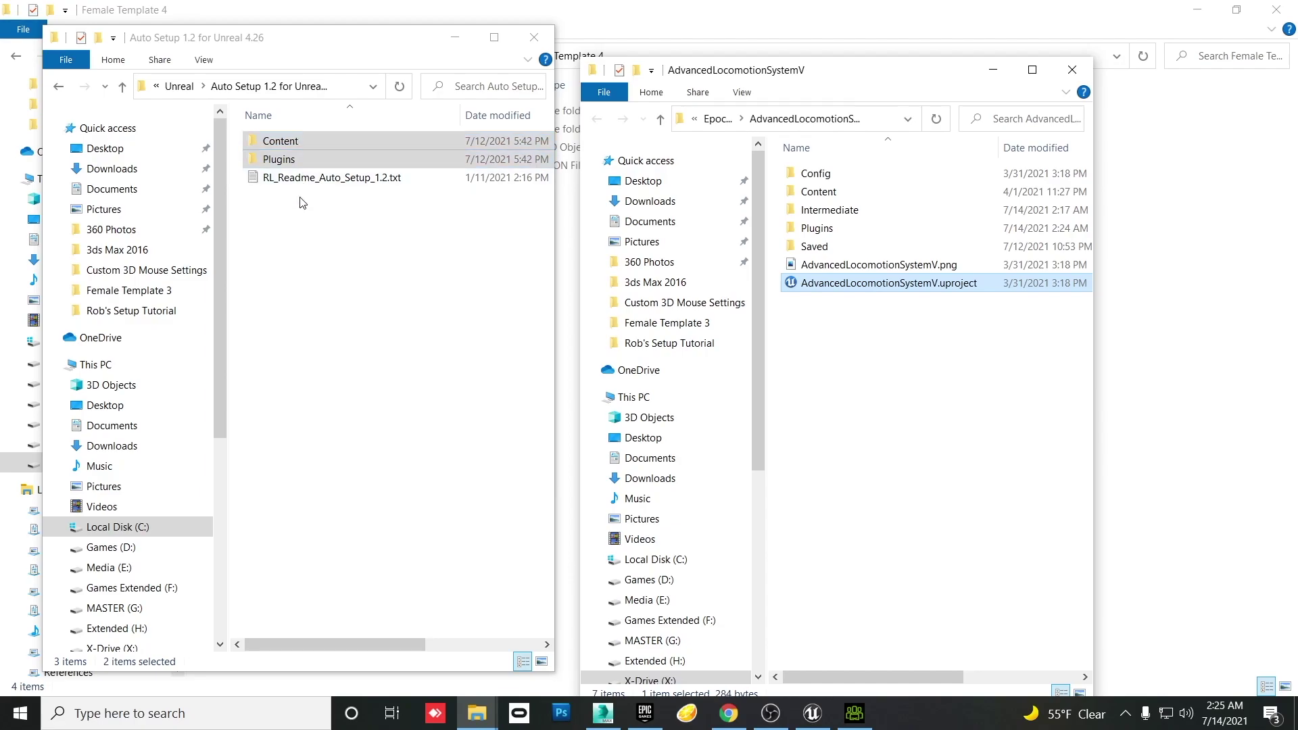
{"action": "left_click", "coordinate": [317, 248]}
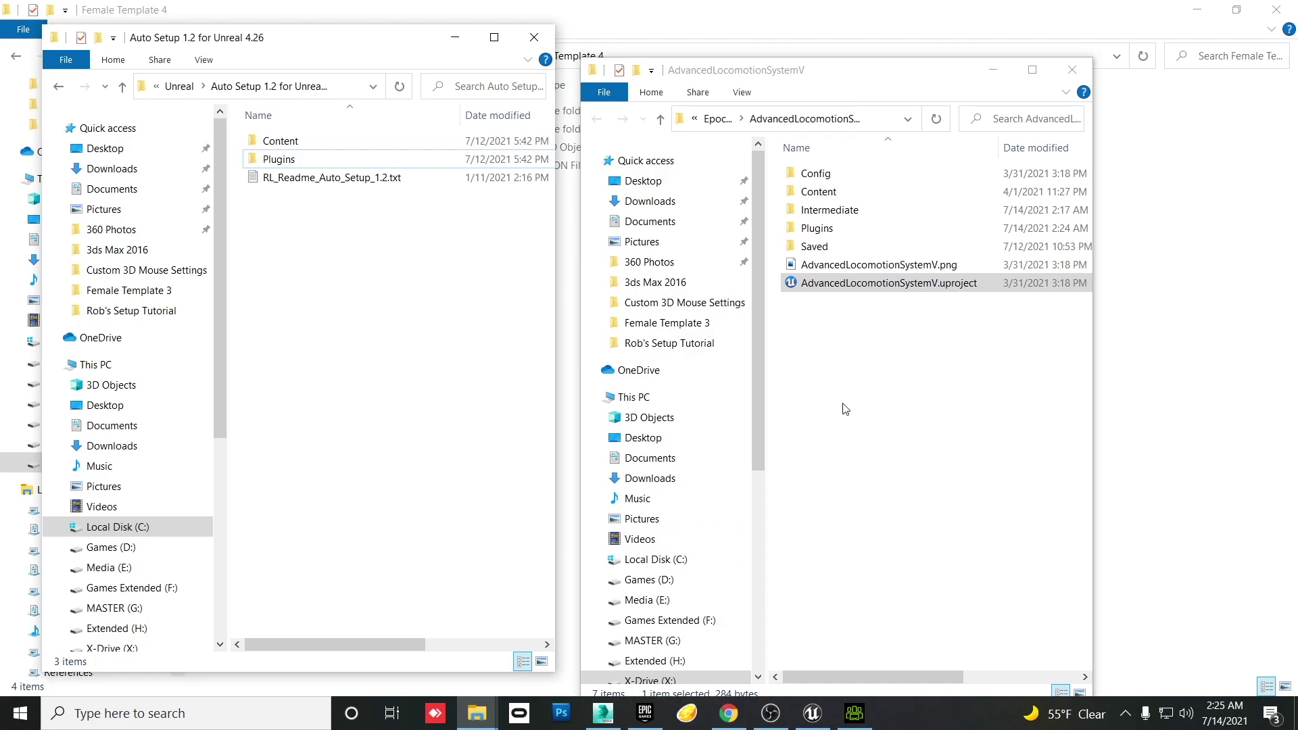
- Switch to the Unreal Editor, dismiss the project name length warning and update the out-of-date project file
{"action": "left_click", "coordinate": [812, 713]}
{"action": "right_click_drag", "start_coordinate": [533, 217], "coordinate": [274, 424]}
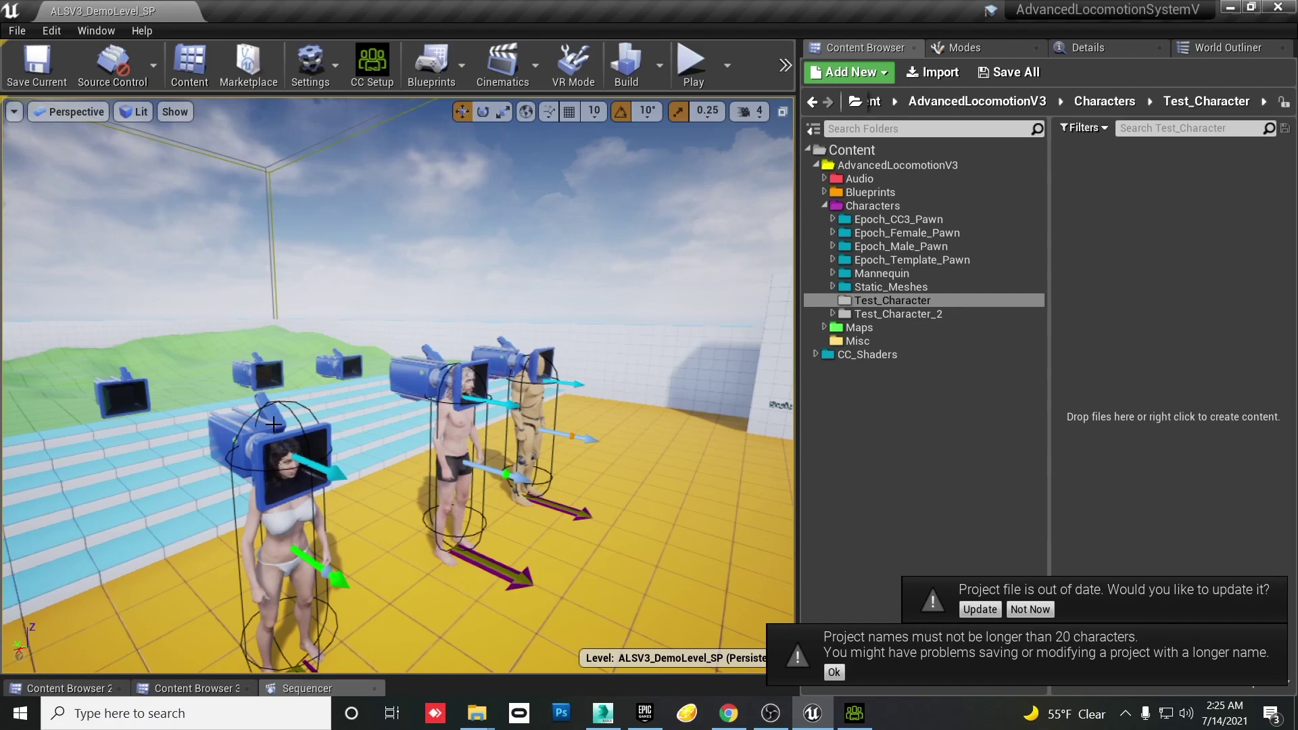
{"action": "left_click", "coordinate": [835, 673]}
{"action": "left_click", "coordinate": [980, 629]}
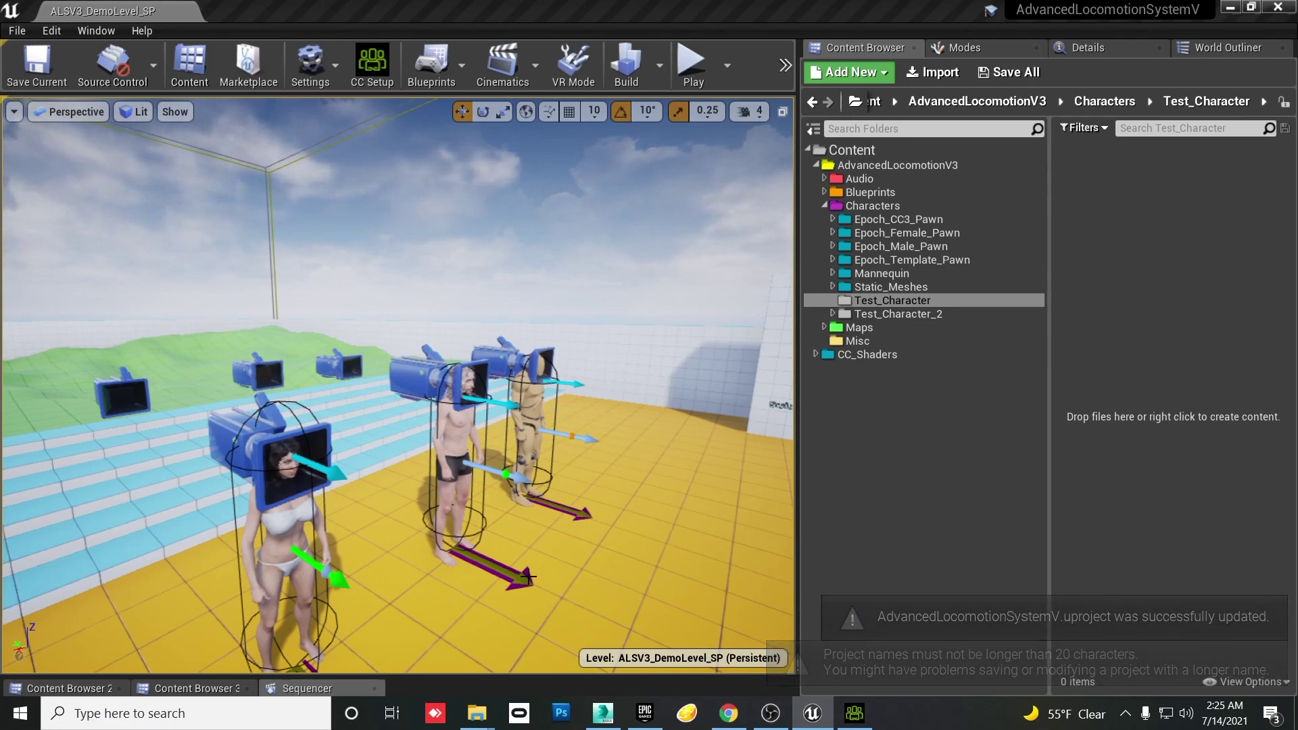
- Delete the ALS_Female_Test character from the demo level
{"action": "left_click_drag", "start_coordinate": [381, 209], "coordinate": [455, 176]}
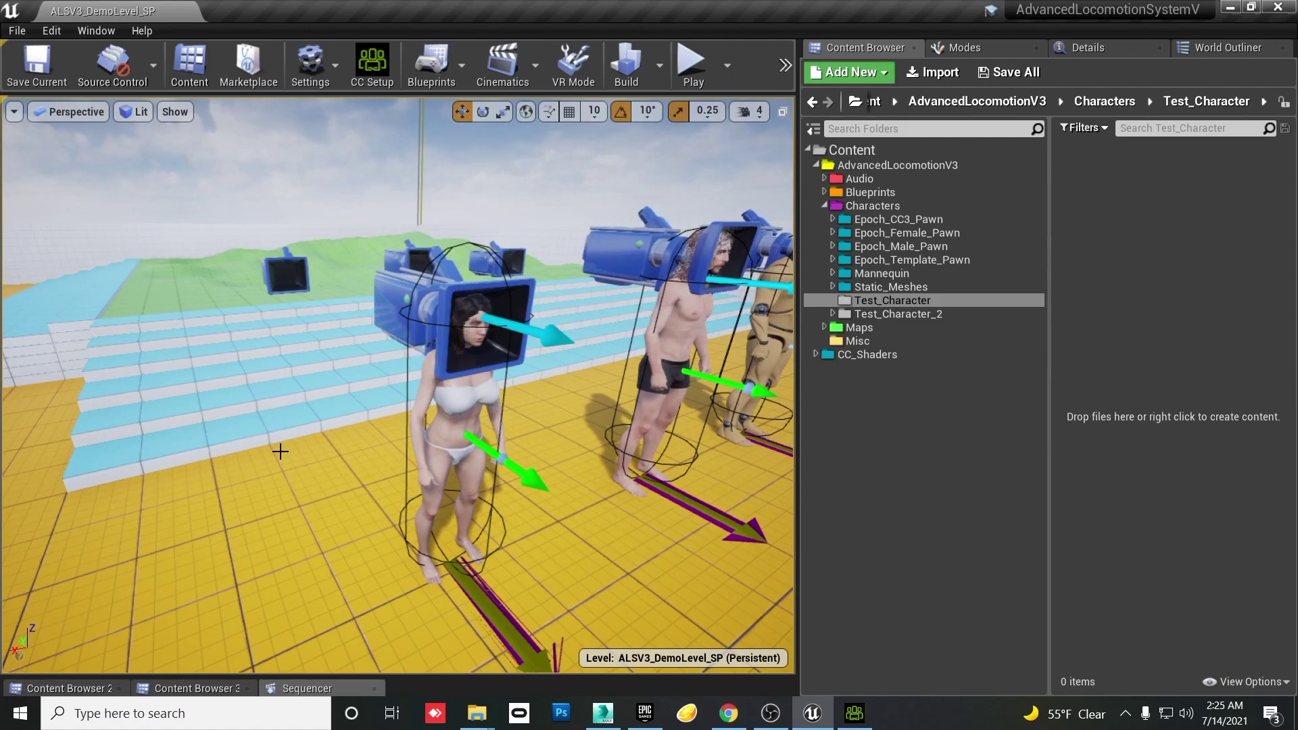
{"action": "right_click_drag", "start_coordinate": [284, 441], "coordinate": [298, 457]}
{"action": "scroll", "coordinate": [315, 402], "scroll_direction": "up", "scroll_amount": 1}
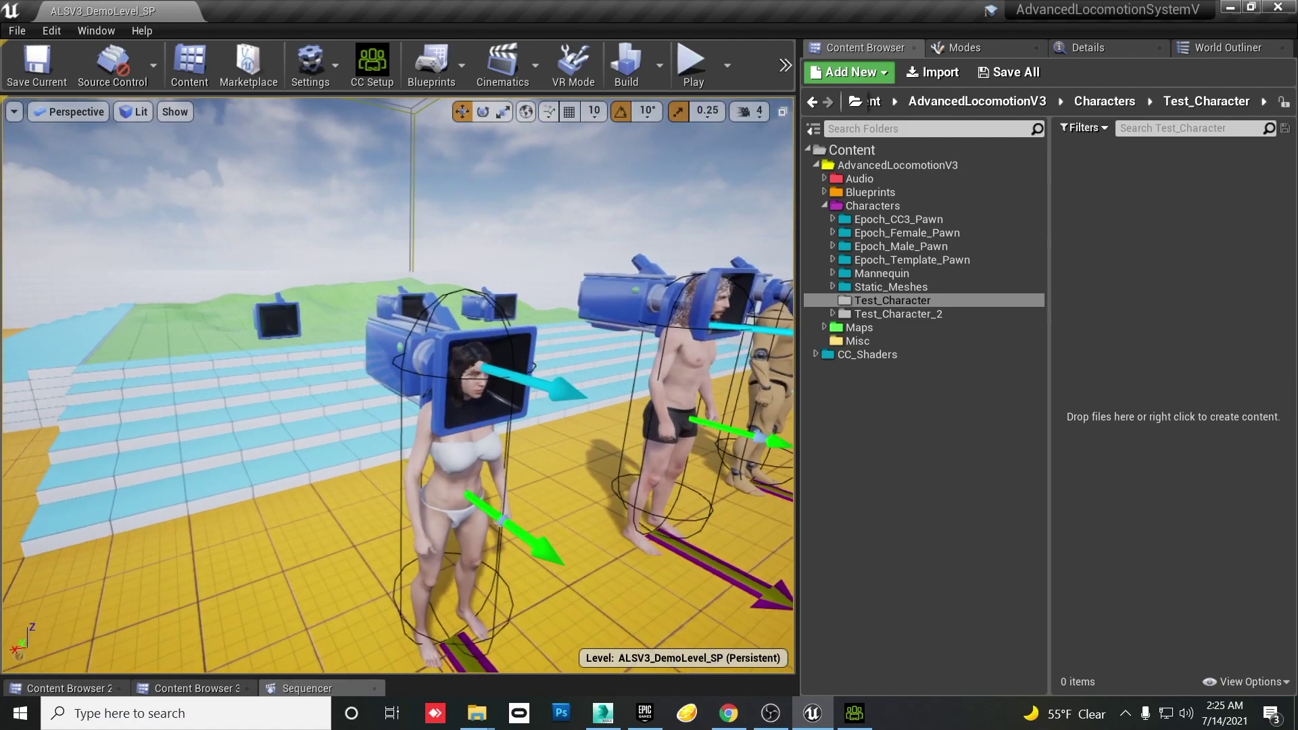
{"action": "right_click", "coordinate": [339, 488]}
{"action": "key", "text": "Escape"}
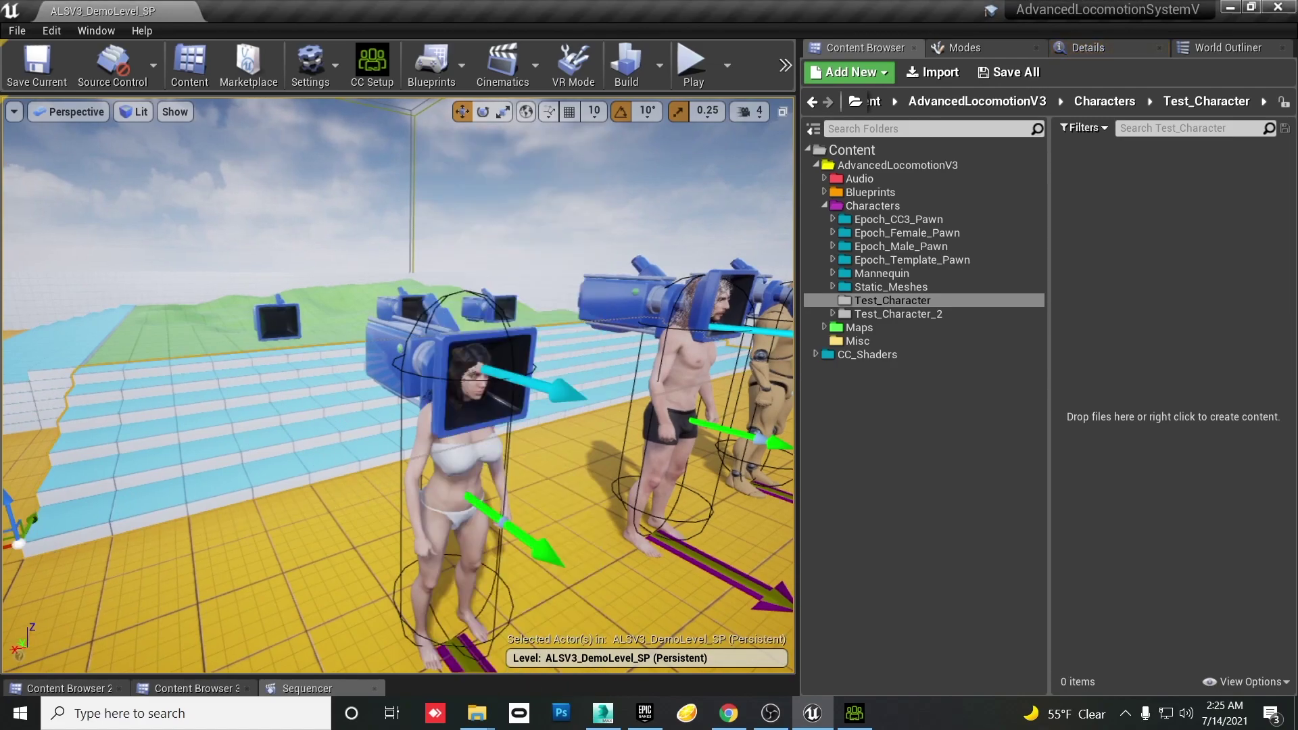
{"action": "left_click", "coordinate": [464, 453]}
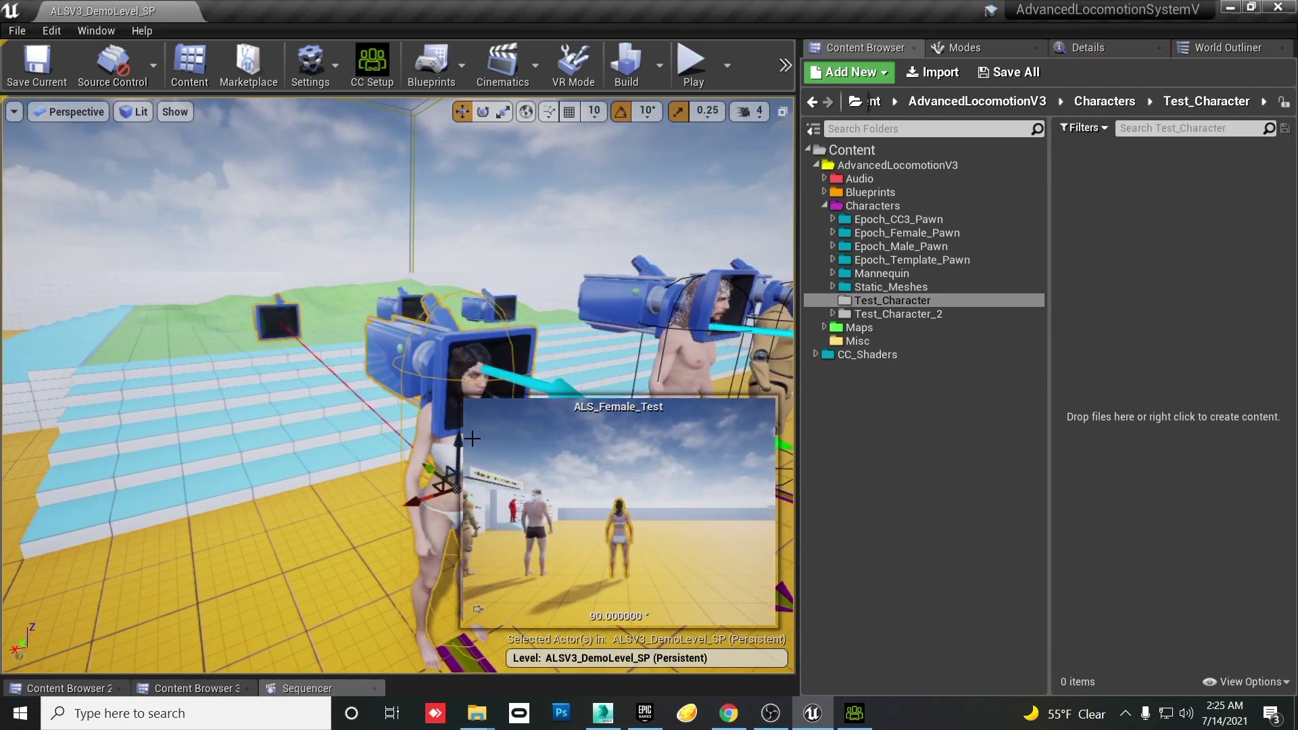
{"action": "key", "text": "Delete"}
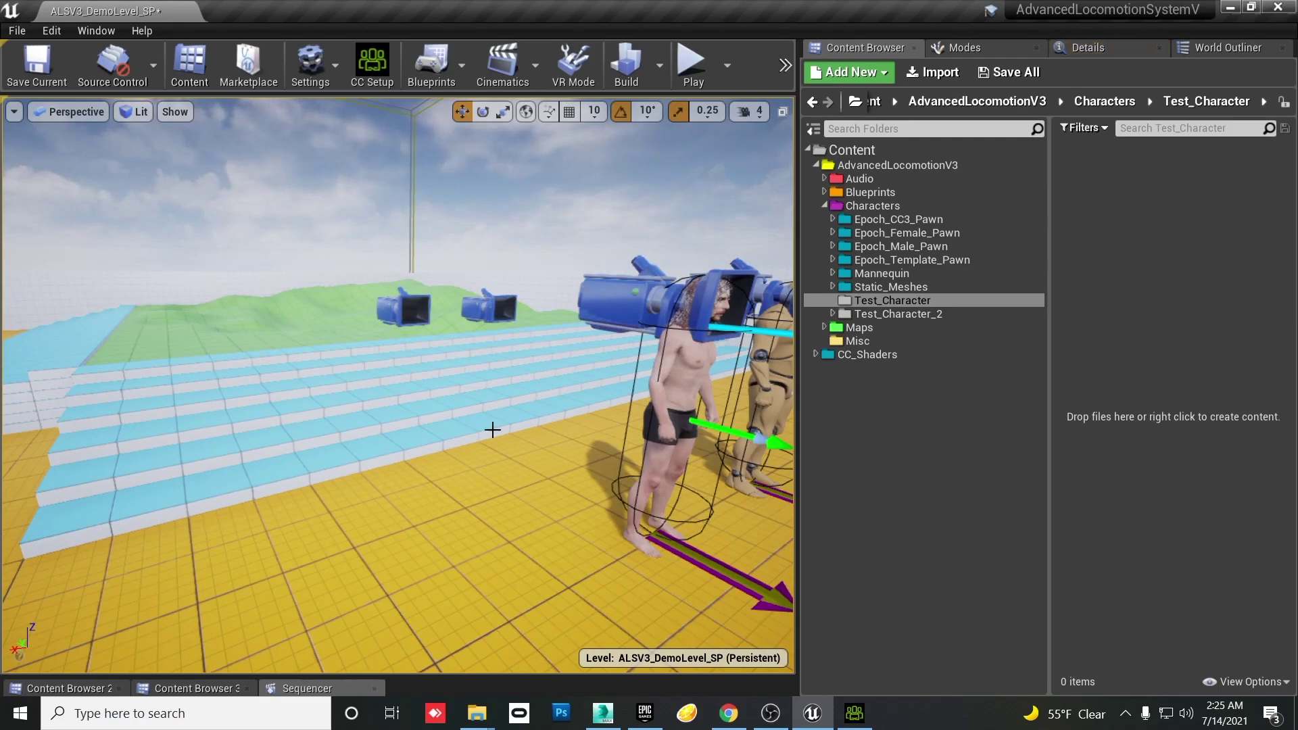
{"action": "left_click", "coordinate": [951, 445]}
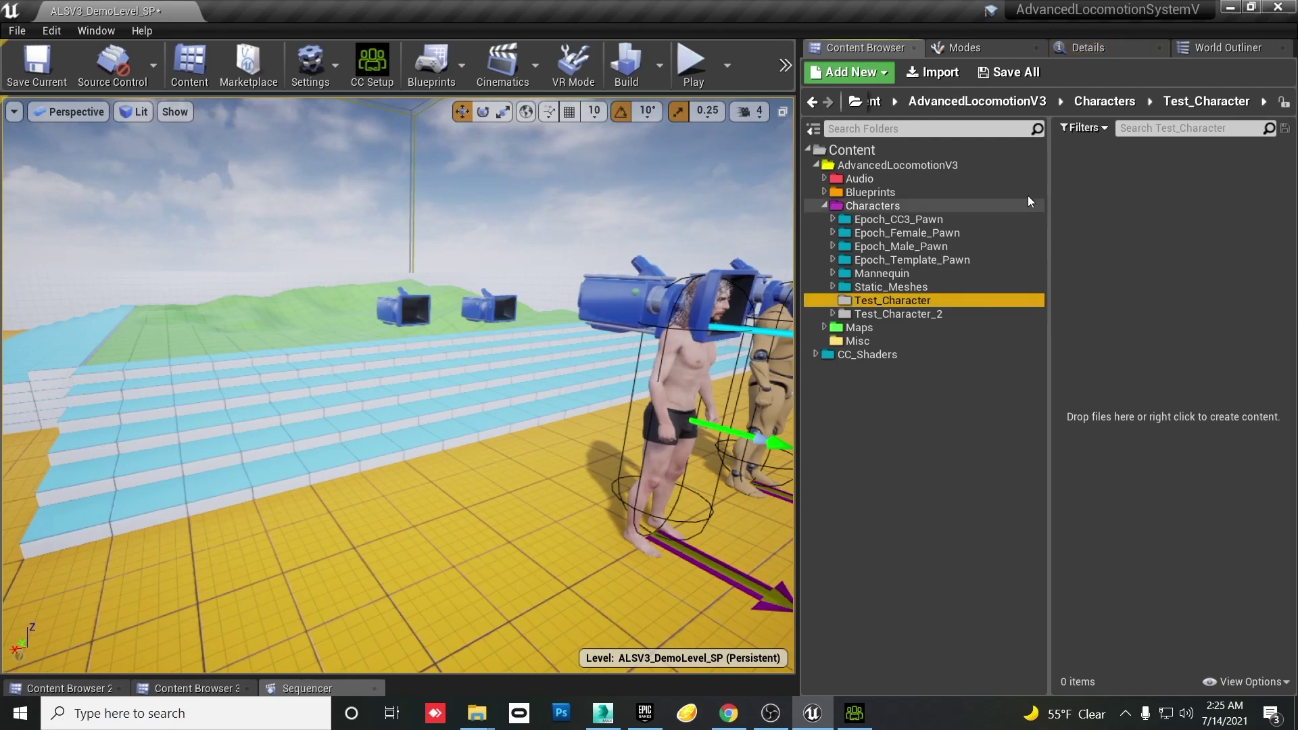
- Shrink the Unreal Editor window to leave desktop space beside it and minimize the AdvancedLocomotionSystemV folder window
{"action": "left_click_drag", "start_coordinate": [858, 8], "coordinate": [675, 11]}
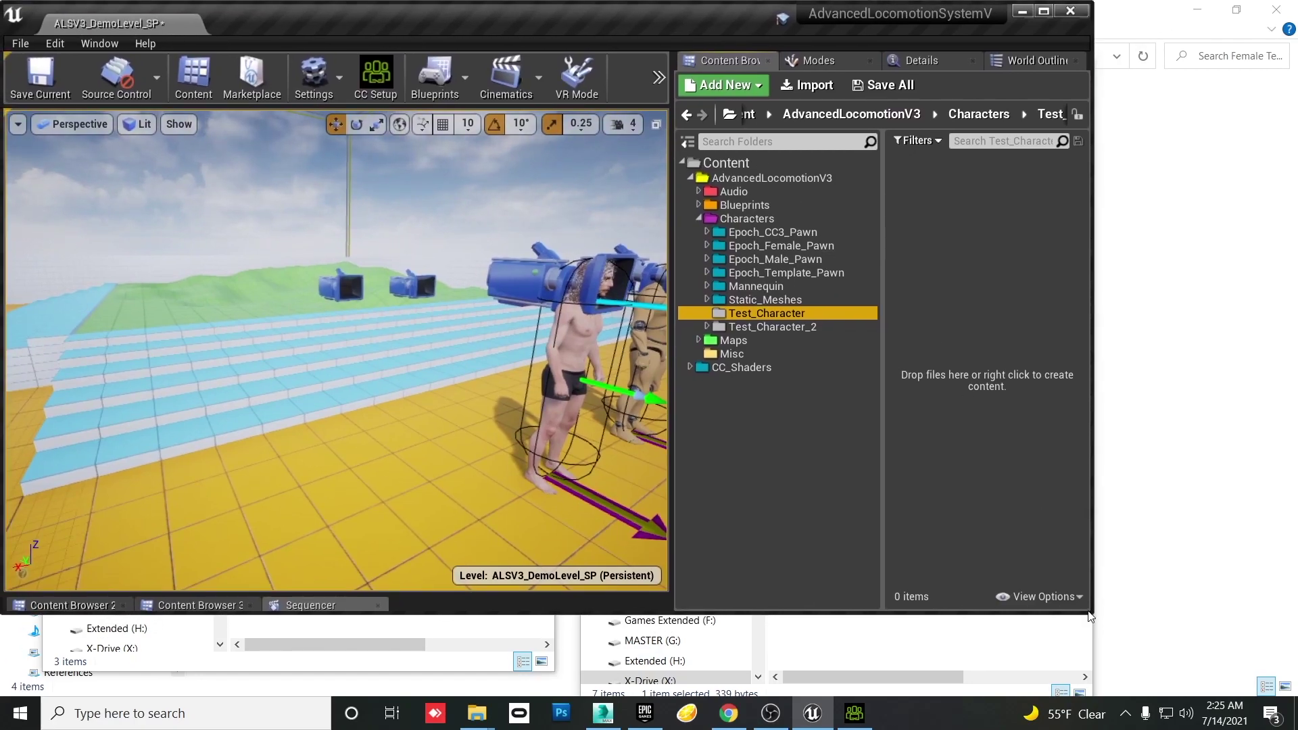
{"action": "left_click_drag", "start_coordinate": [1092, 617], "coordinate": [900, 695]}
{"action": "left_click", "coordinate": [980, 405]}
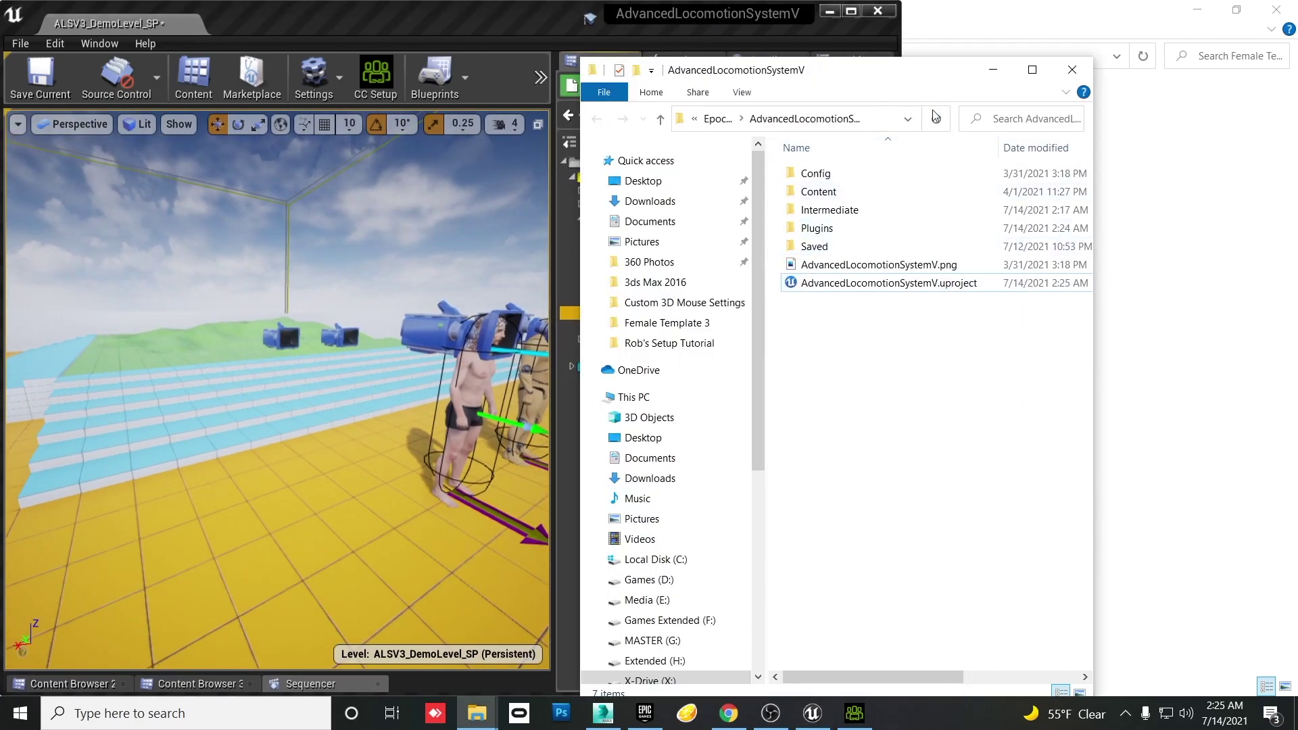
{"action": "left_click", "coordinate": [993, 70]}
- Reopen the Female Template 4 folder in File Explorer and place its window beside the Unreal Editor
{"action": "left_click", "coordinate": [1172, 192]}
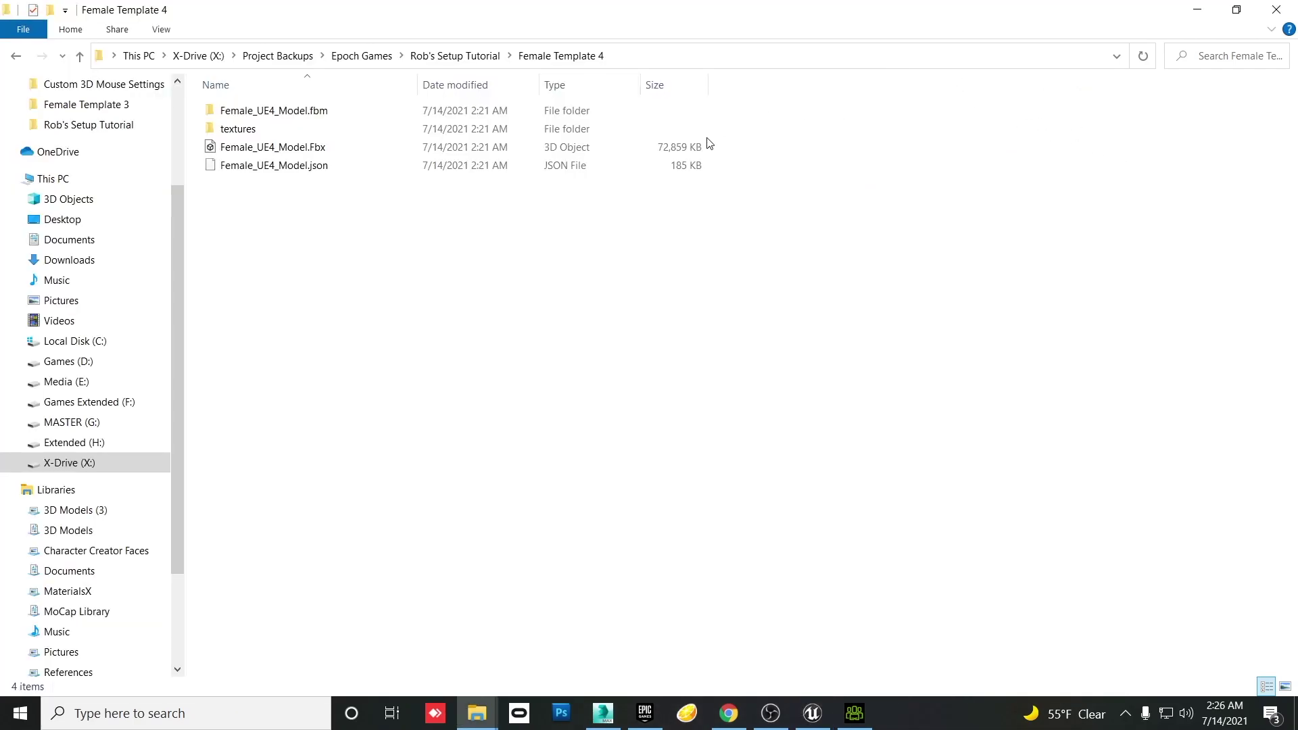
{"action": "left_click", "coordinate": [454, 56]}
{"action": "double_click", "coordinate": [264, 130]}
{"action": "left_click_drag", "start_coordinate": [397, 21], "coordinate": [1082, 39]}
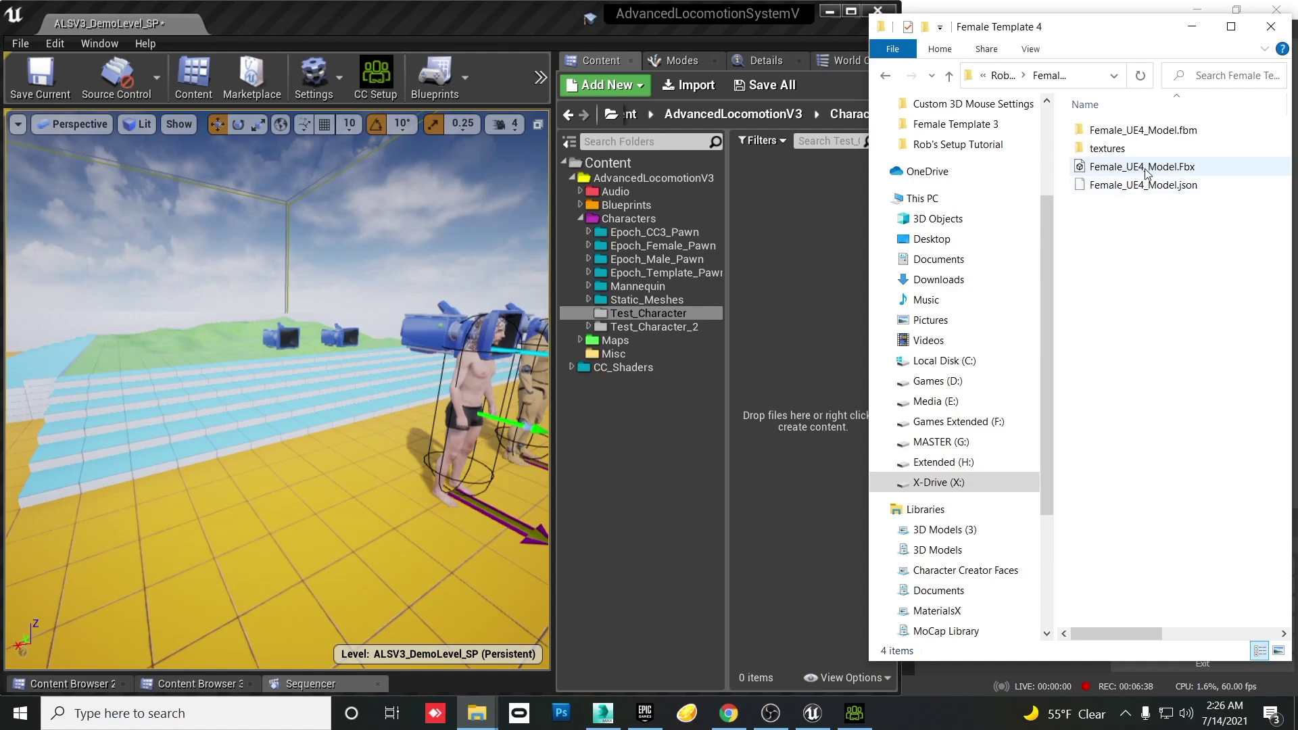
- Bring Female_UE4_Model.Fbx into the Test_Character folder, dismiss the version message and accept Auto Setup with the HQ Shader
{"action": "left_click_drag", "start_coordinate": [1145, 174], "coordinate": [763, 289]}
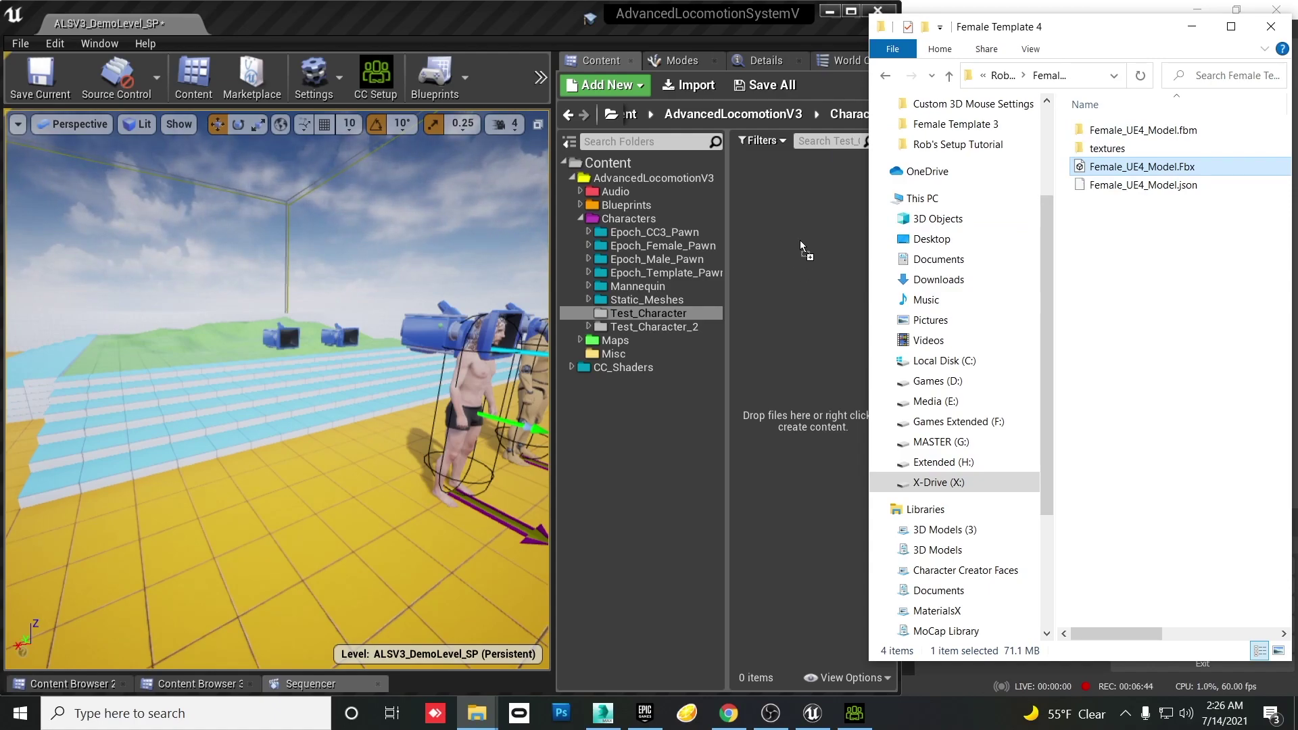
{"action": "left_click_drag", "start_coordinate": [800, 240], "coordinate": [800, 241]}
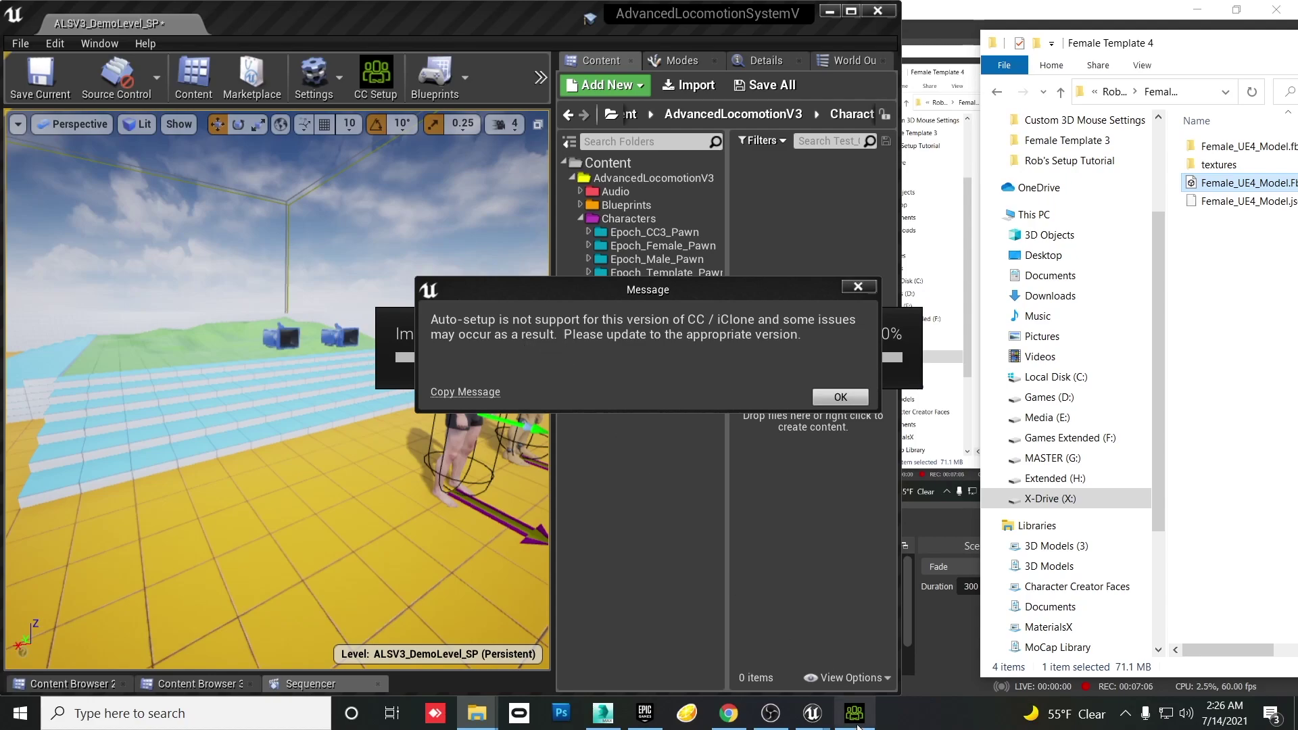
{"action": "mouse_move", "coordinate": [856, 725]}
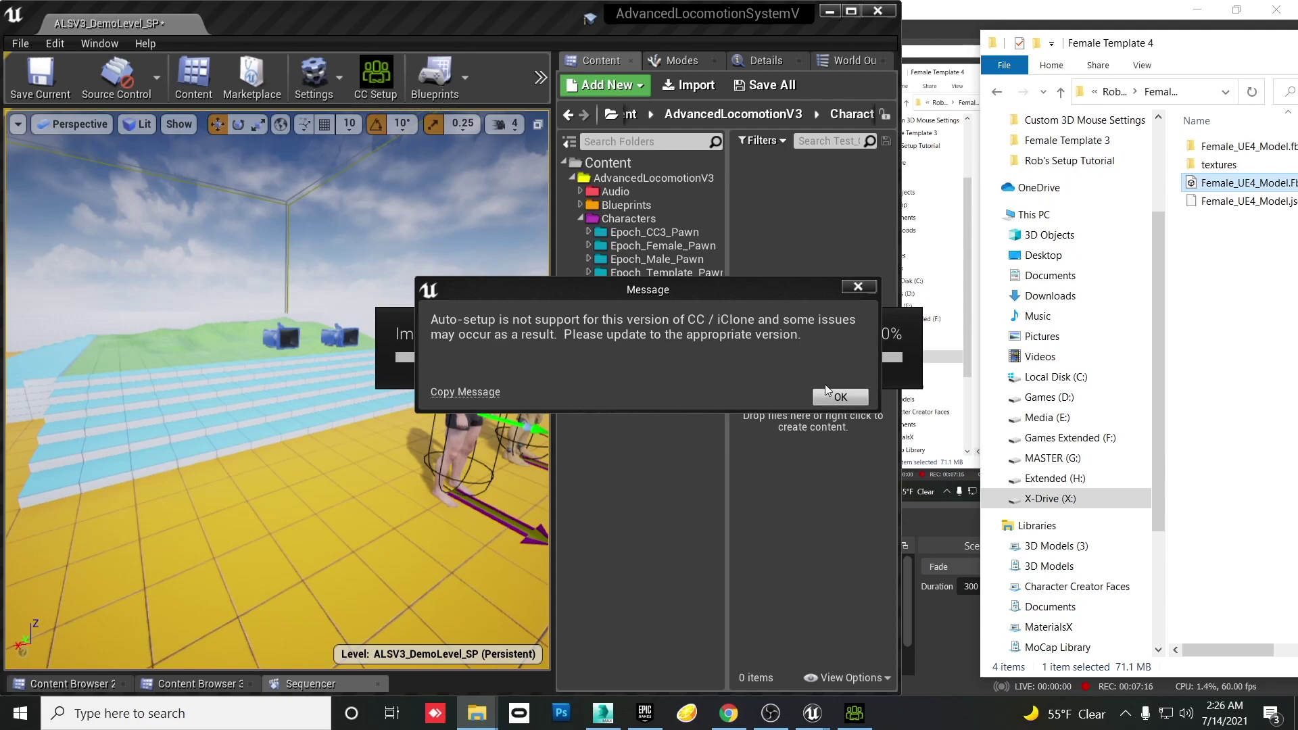
{"action": "left_click", "coordinate": [846, 396]}
{"action": "left_click", "coordinate": [846, 396]}
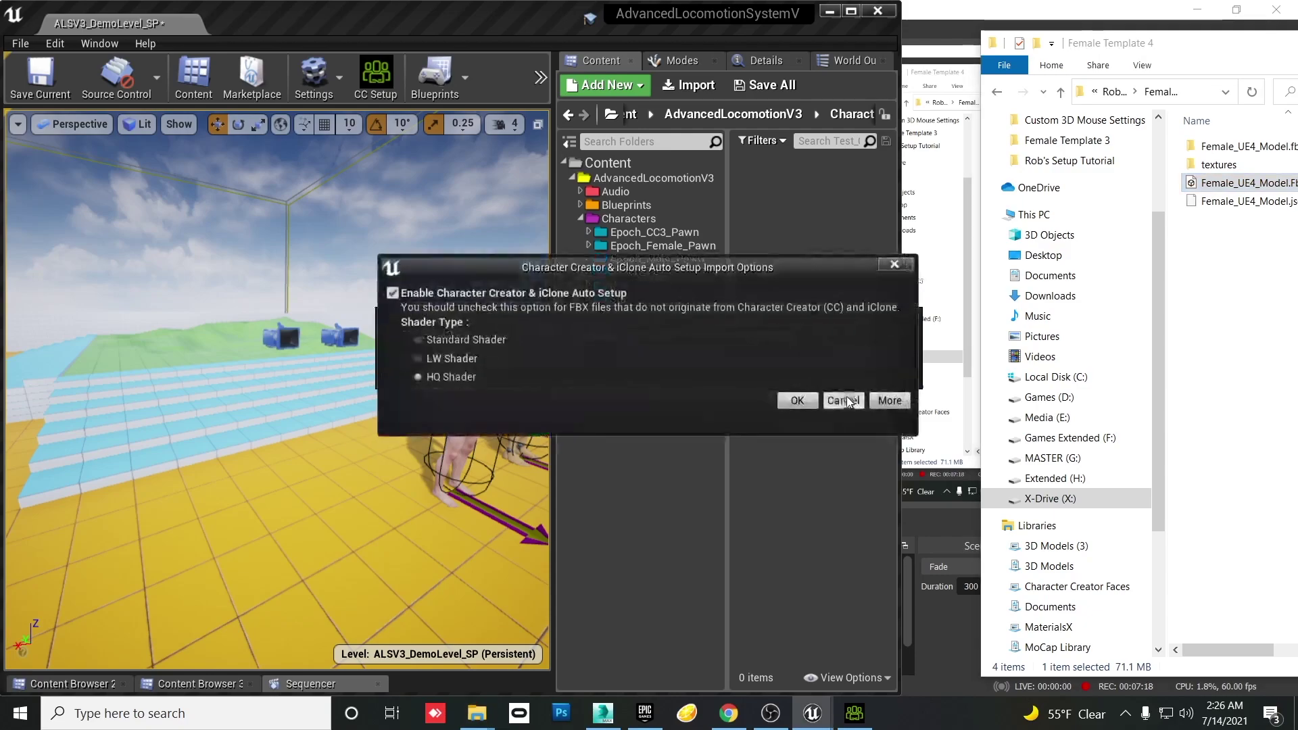
{"action": "left_click", "coordinate": [799, 400]}
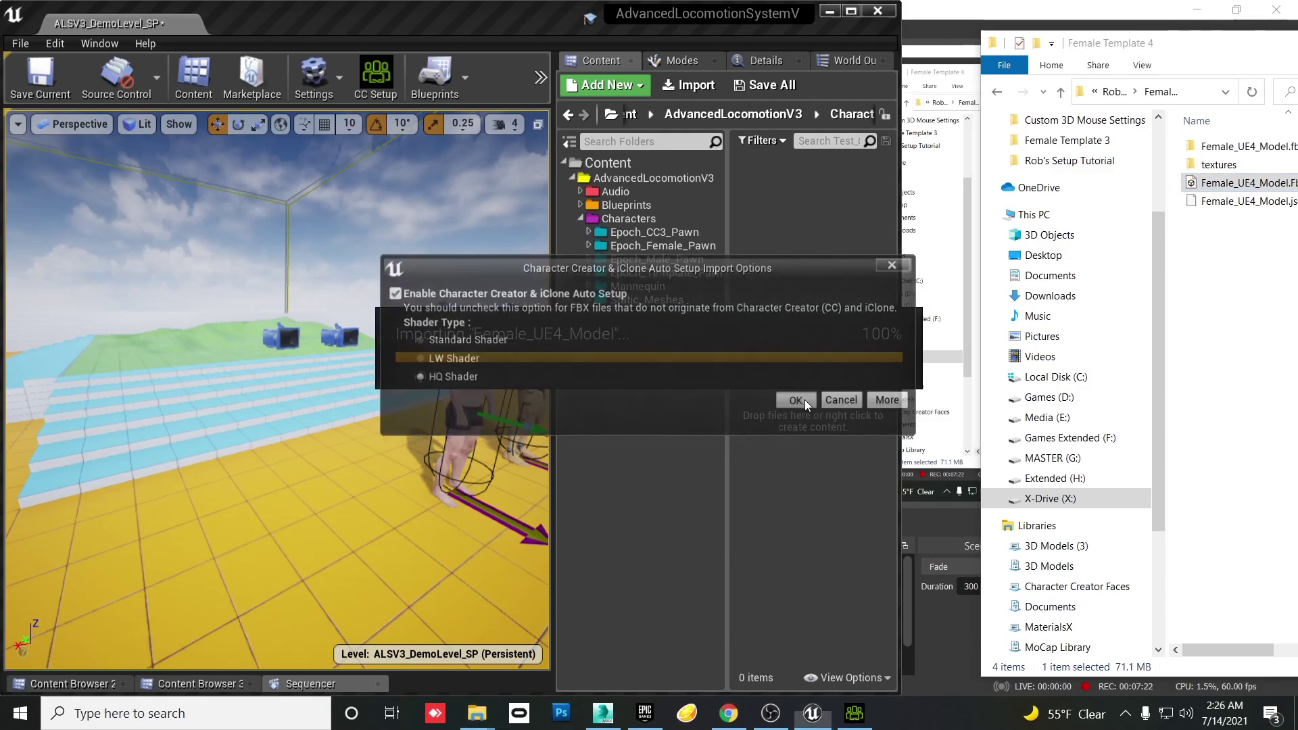
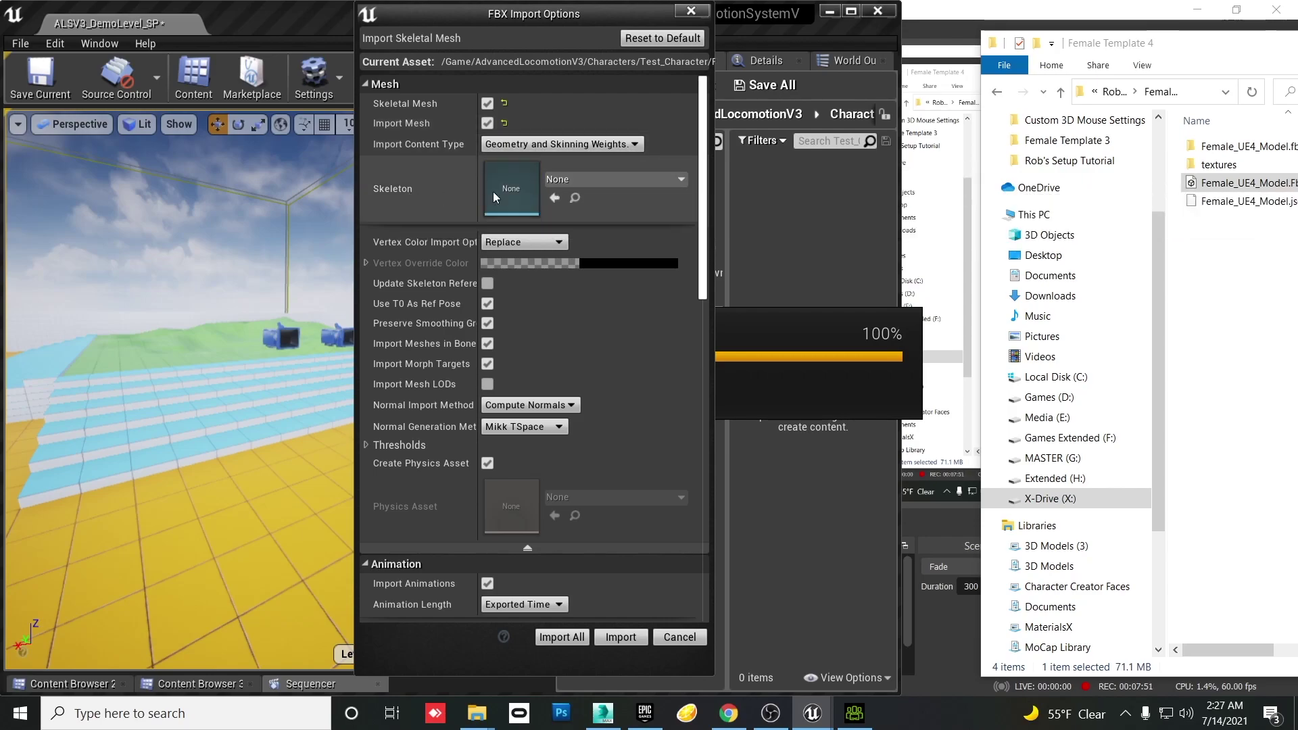
- Assign ALS_Mannequin_Skeleton as the skeleton in the FBX import options, keeping the advanced mesh options expanded
{"action": "left_click", "coordinate": [623, 181]}
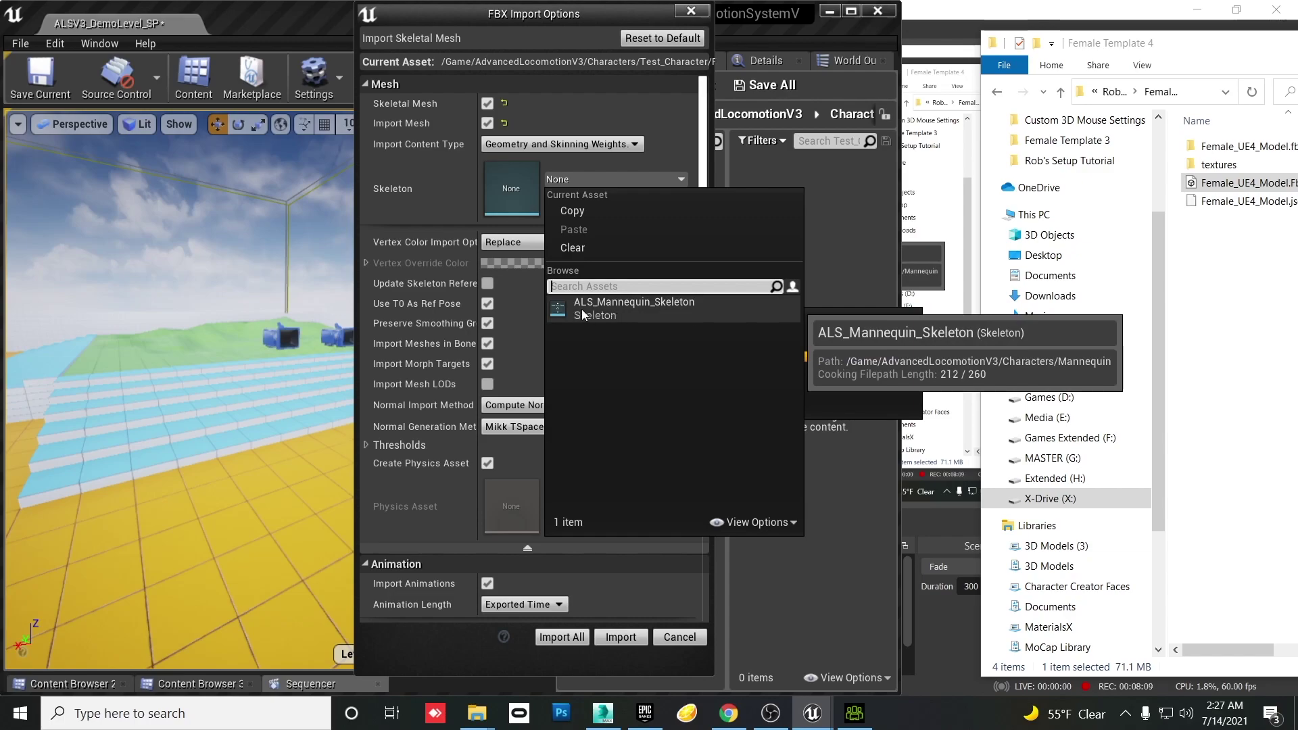
{"action": "left_click", "coordinate": [658, 307]}
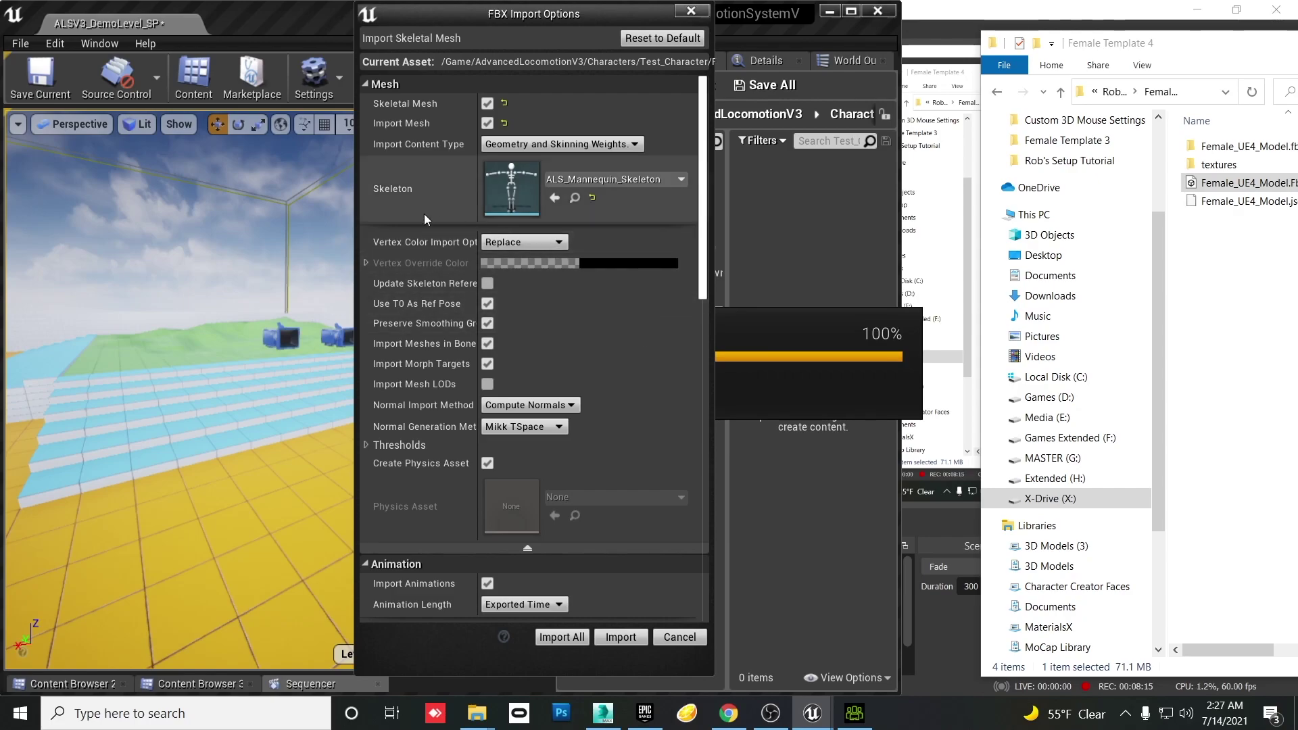
{"action": "left_click", "coordinate": [530, 548]}
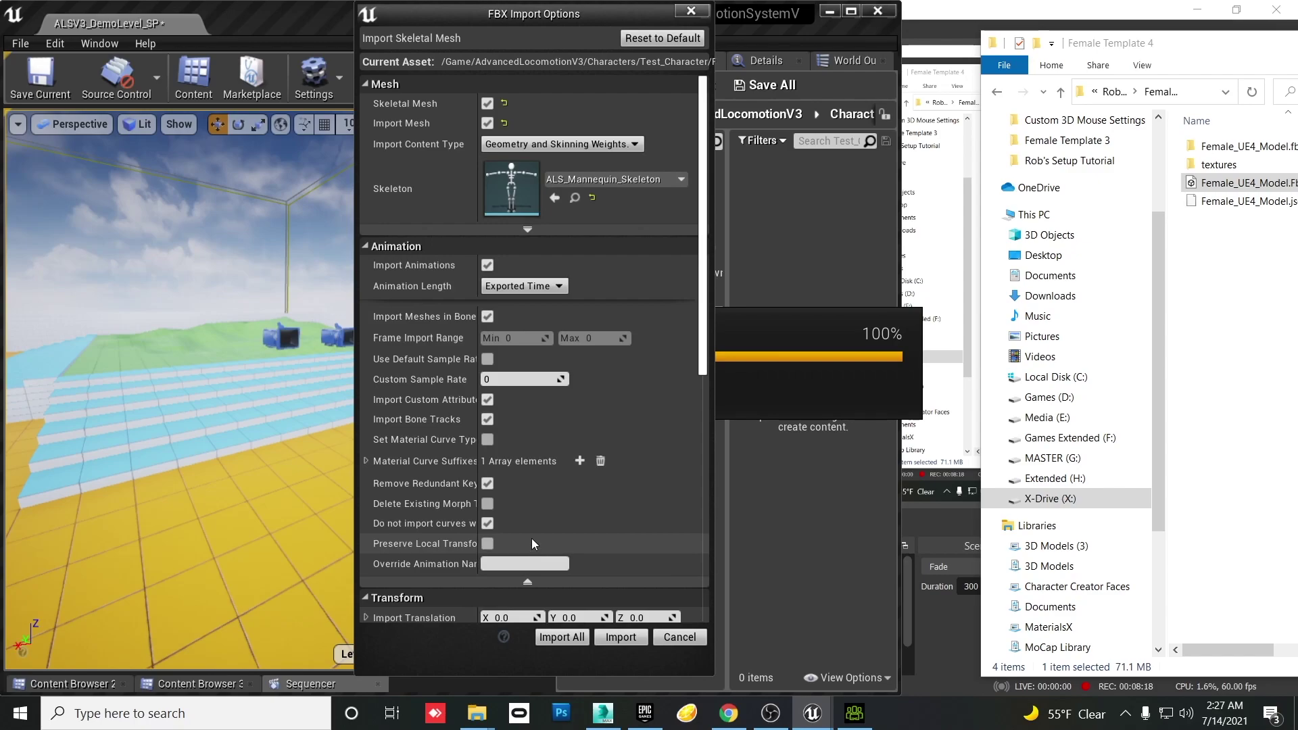
{"action": "left_click", "coordinate": [527, 230]}
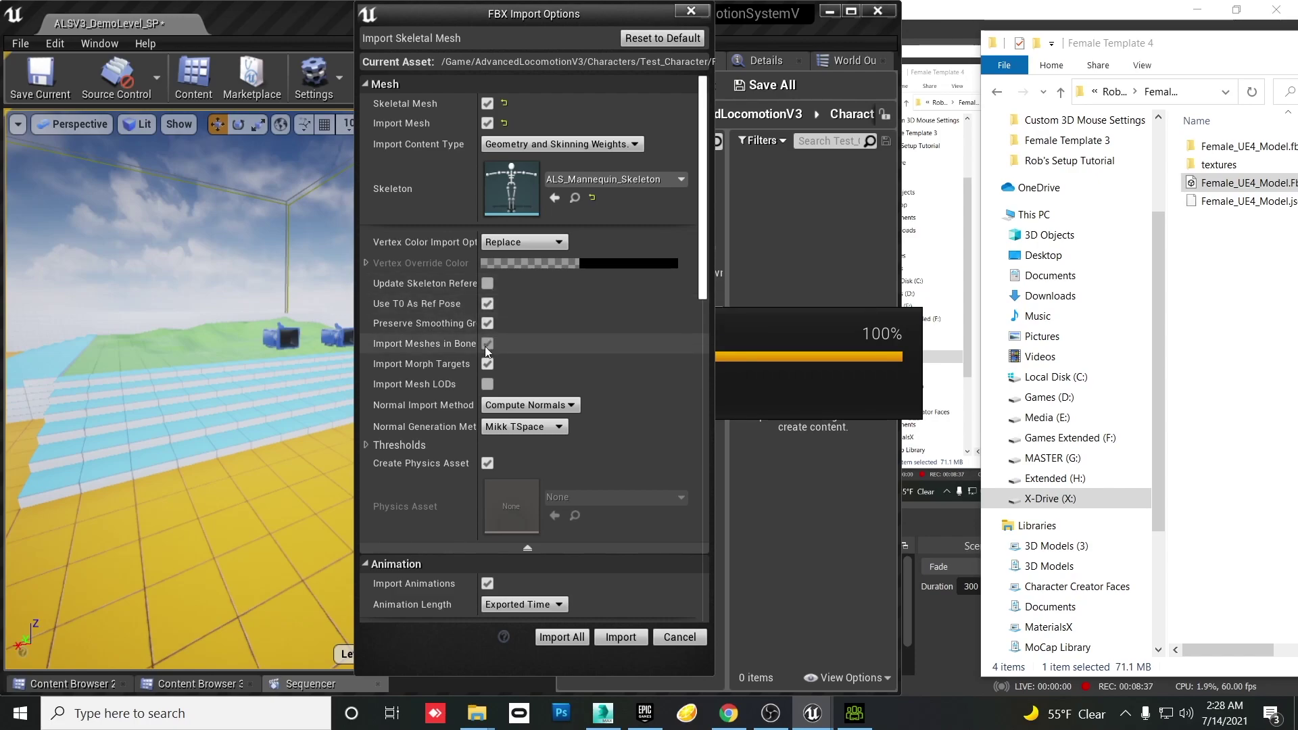
- Check the remaining mesh, animation, transform and material options, keep Preserve Smoothing Groups enabled and import all
{"action": "left_click", "coordinate": [487, 322]}
{"action": "left_click", "coordinate": [487, 322]}
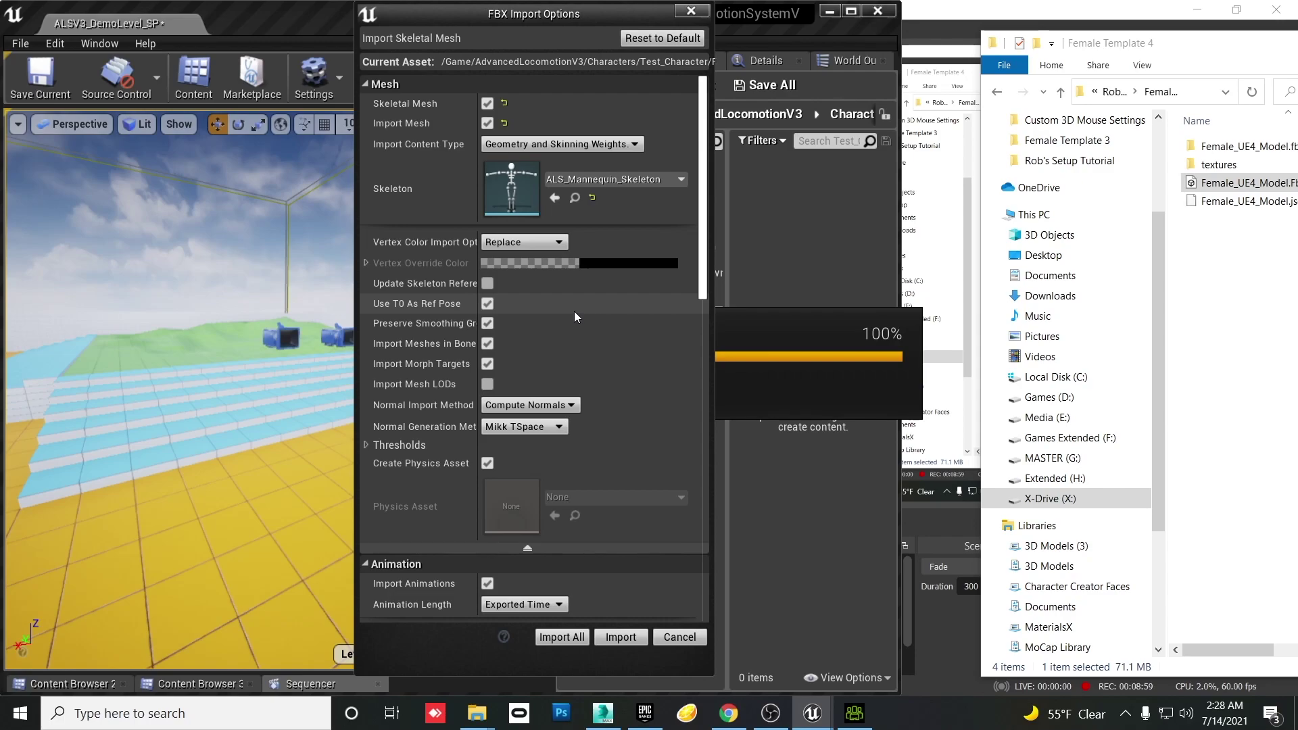
{"action": "scroll", "coordinate": [565, 394], "scroll_direction": "down", "scroll_amount": 5}
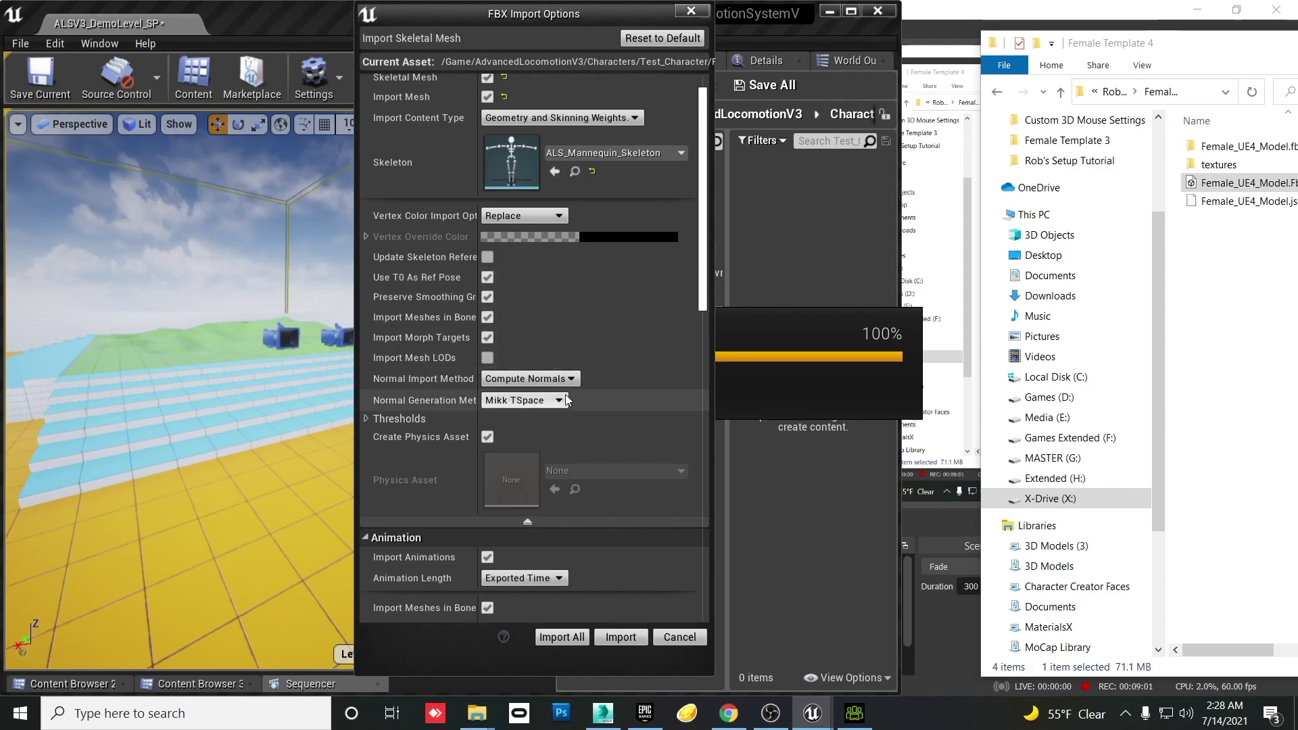
{"action": "scroll", "coordinate": [565, 399], "scroll_direction": "down", "scroll_amount": 12}
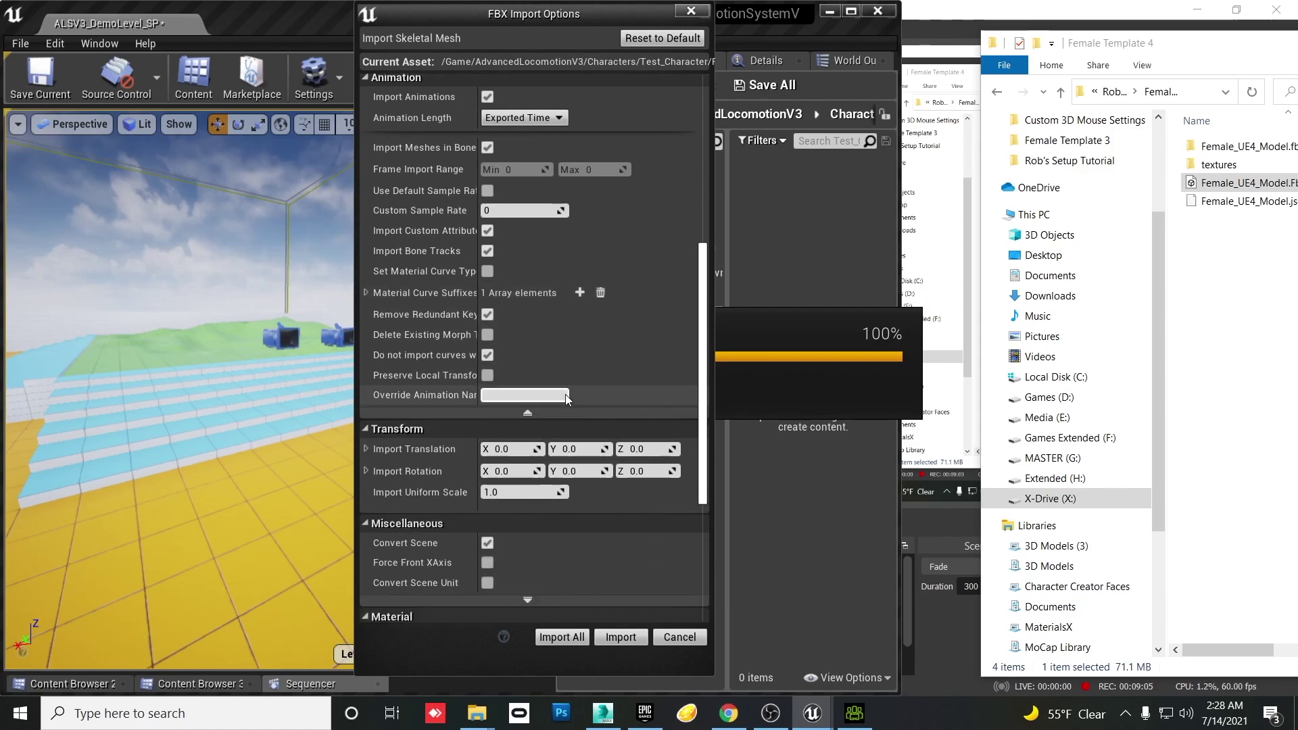
{"action": "scroll", "coordinate": [565, 398], "scroll_direction": "down", "scroll_amount": 6}
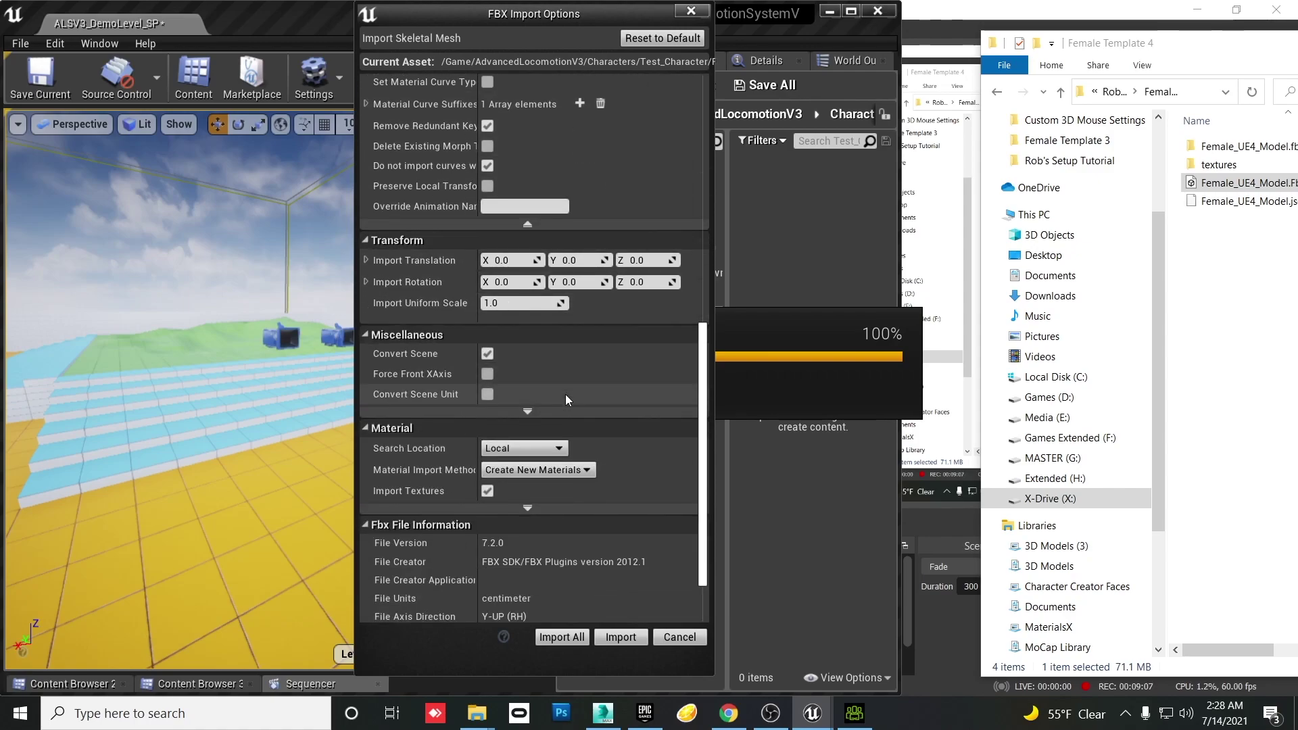
{"action": "scroll", "coordinate": [565, 398], "scroll_direction": "down", "scroll_amount": 2}
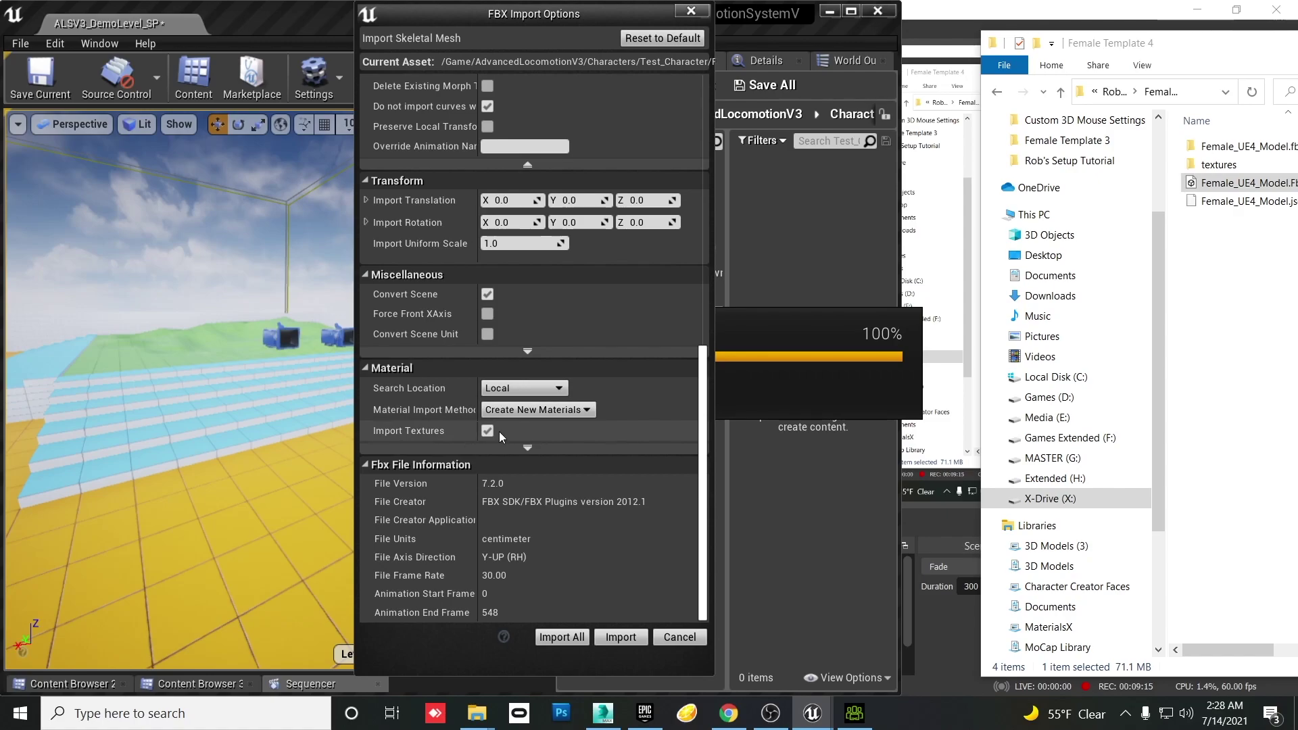
{"action": "left_click", "coordinate": [565, 635]}
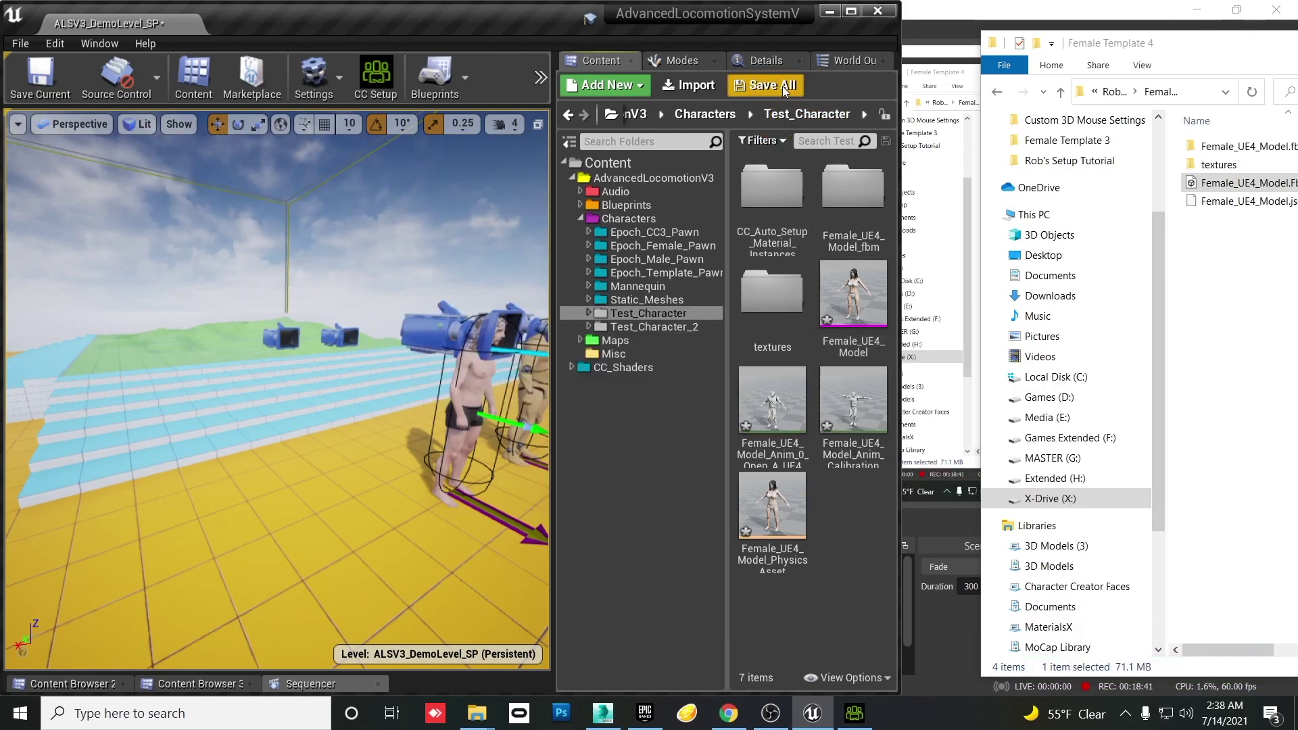
- Save all modified assets and the level, and maximize the Unreal Editor window
{"action": "left_click", "coordinate": [781, 86]}
{"action": "left_click", "coordinate": [794, 506]}
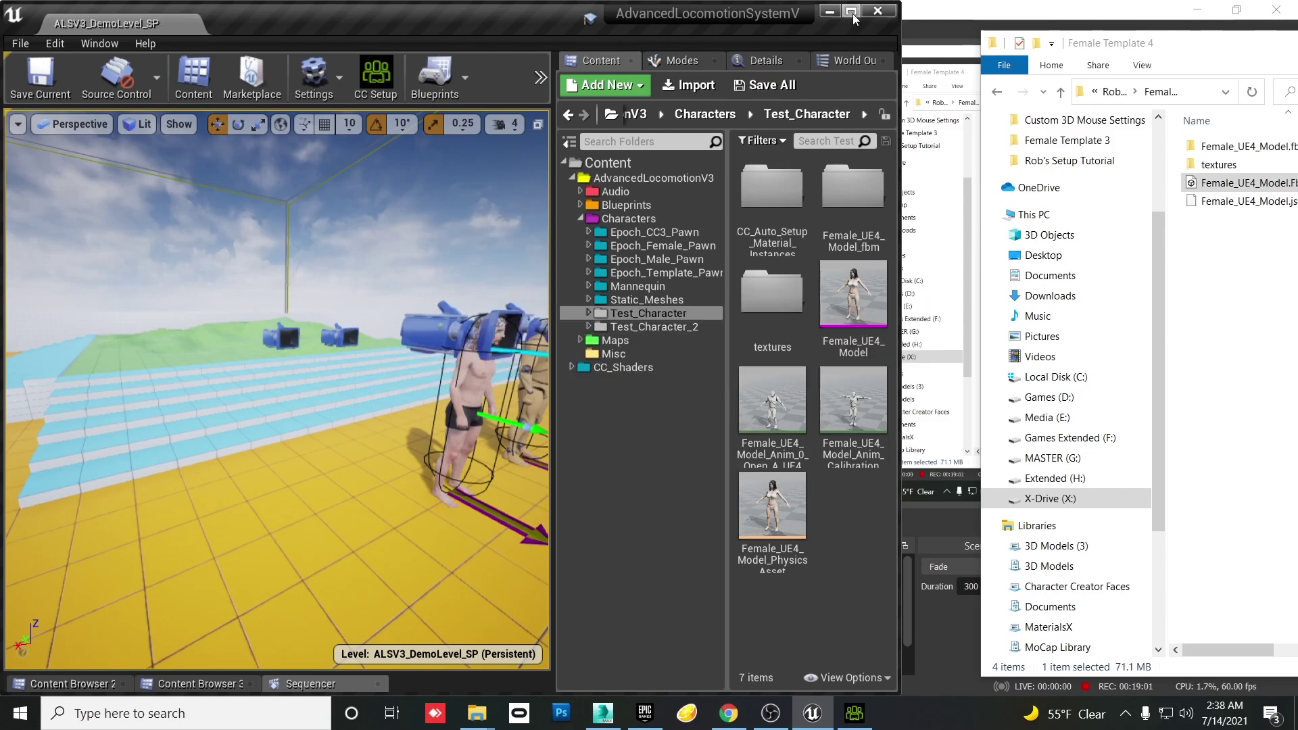
{"action": "left_click", "coordinate": [853, 14]}
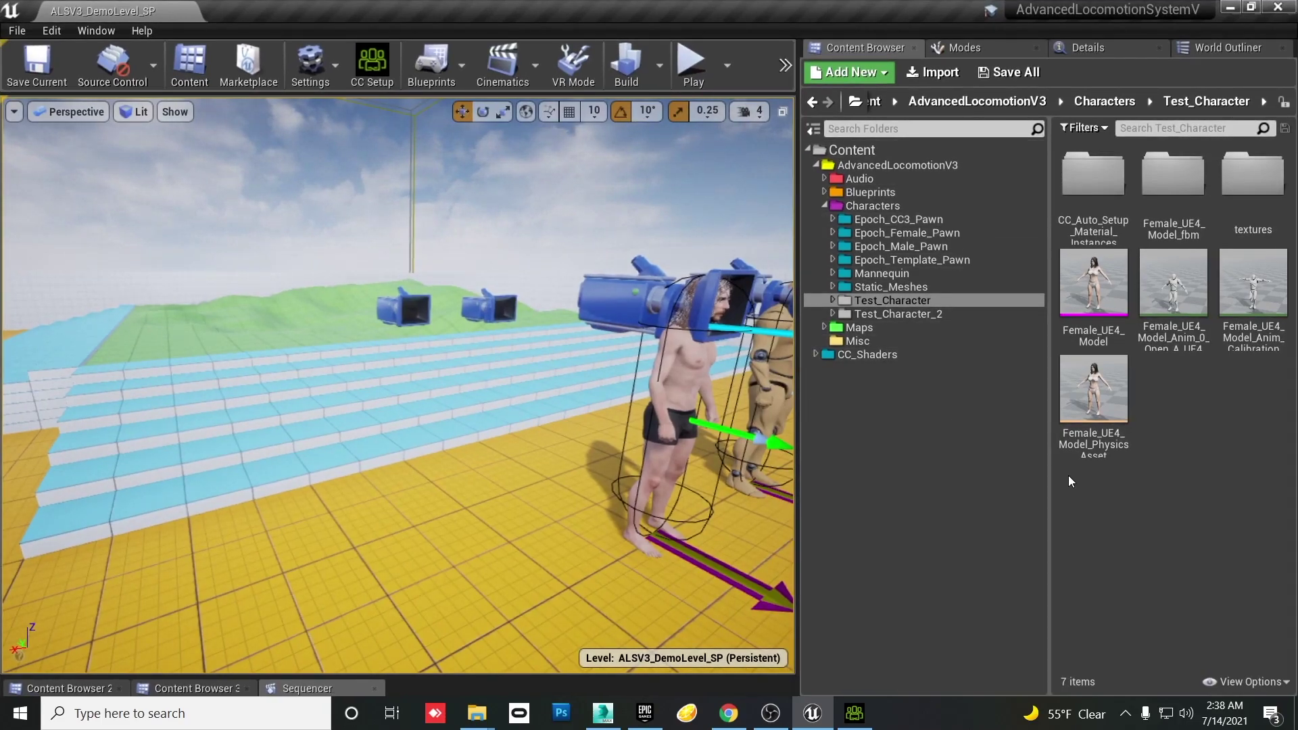
- Widen the asset area, examine the Female_UE4_Model material instances inside CC_Auto_Setup_Material_Instances and return to the Test_Character folder
{"action": "left_click_drag", "start_coordinate": [1049, 482], "coordinate": [999, 482]}
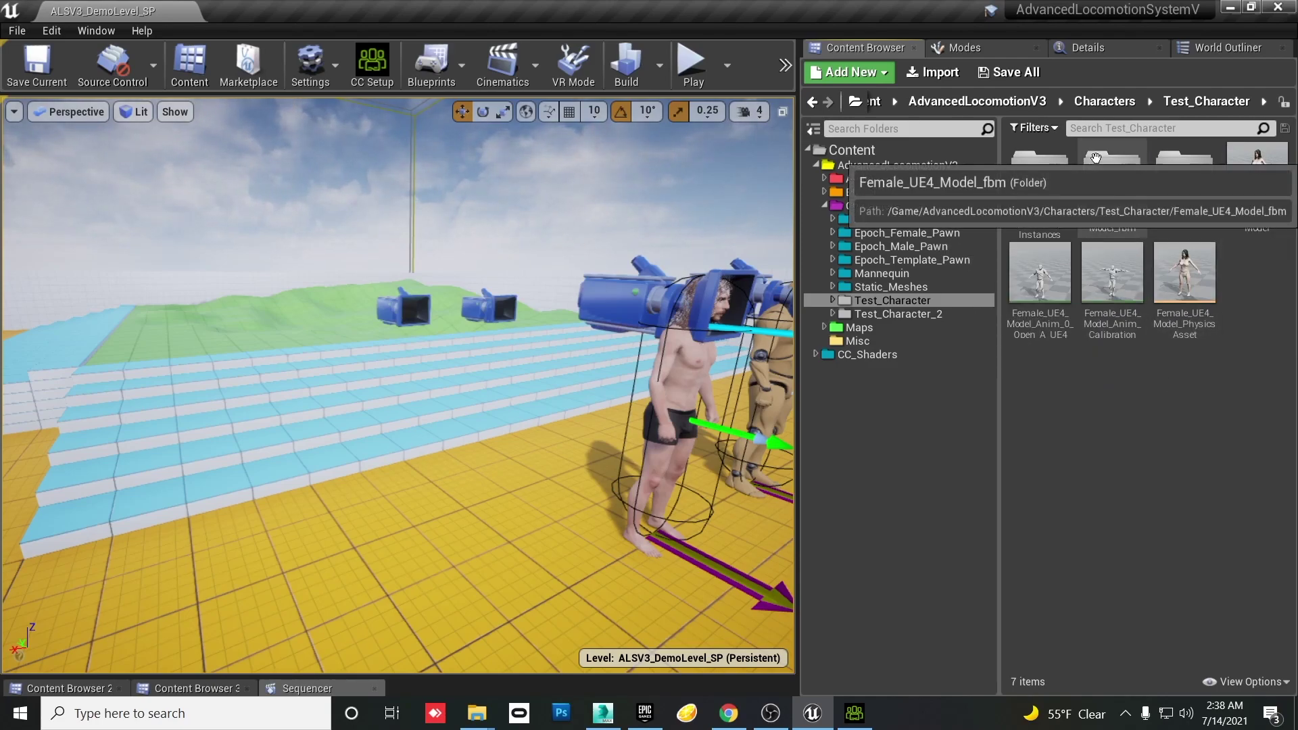
{"action": "double_click", "coordinate": [1038, 177]}
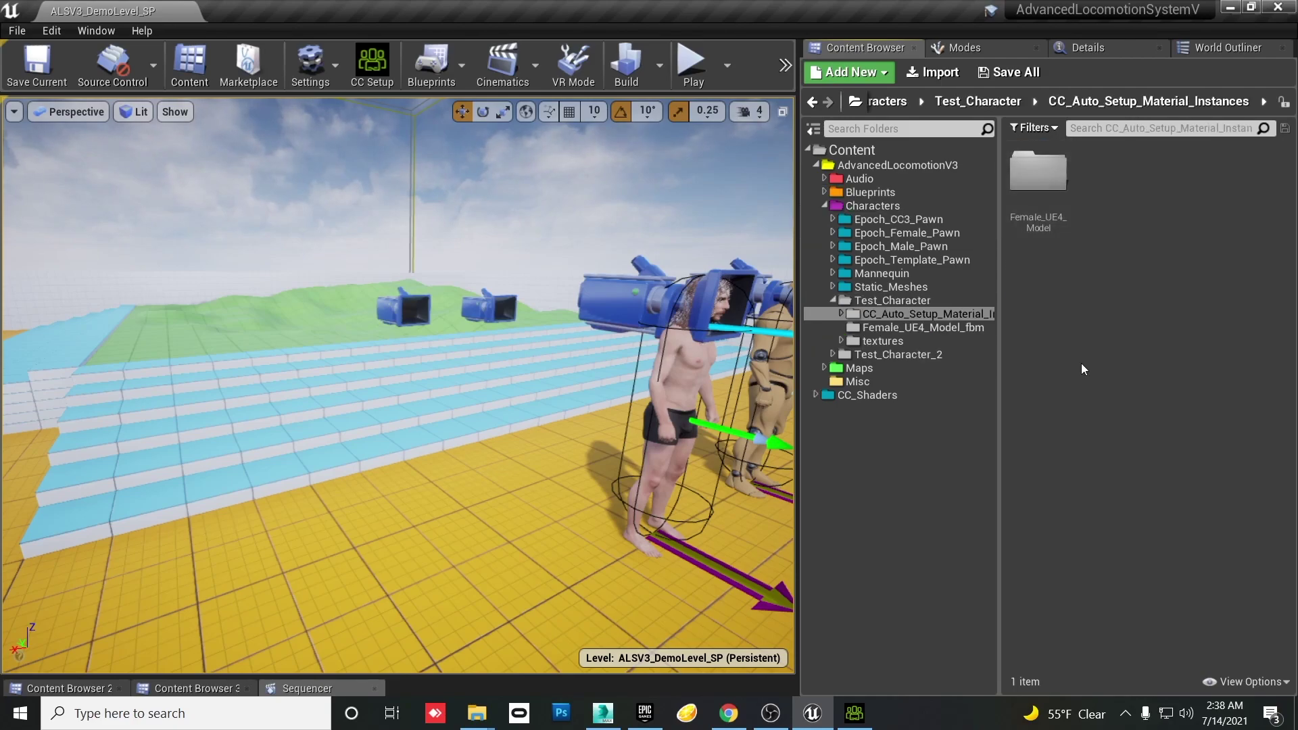
{"action": "double_click", "coordinate": [1039, 203]}
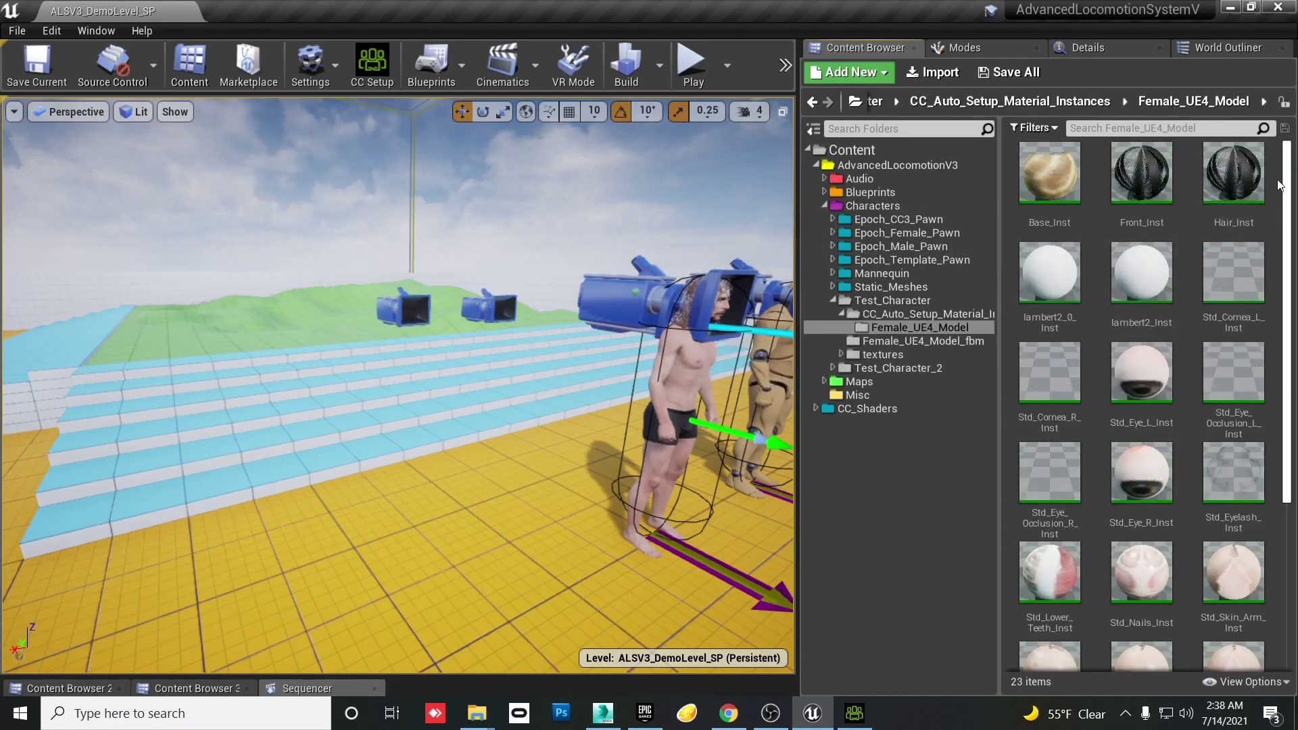
{"action": "left_click_drag", "start_coordinate": [1288, 167], "coordinate": [1287, 334]}
{"action": "scroll", "coordinate": [1149, 405], "scroll_direction": "up", "scroll_amount": 5}
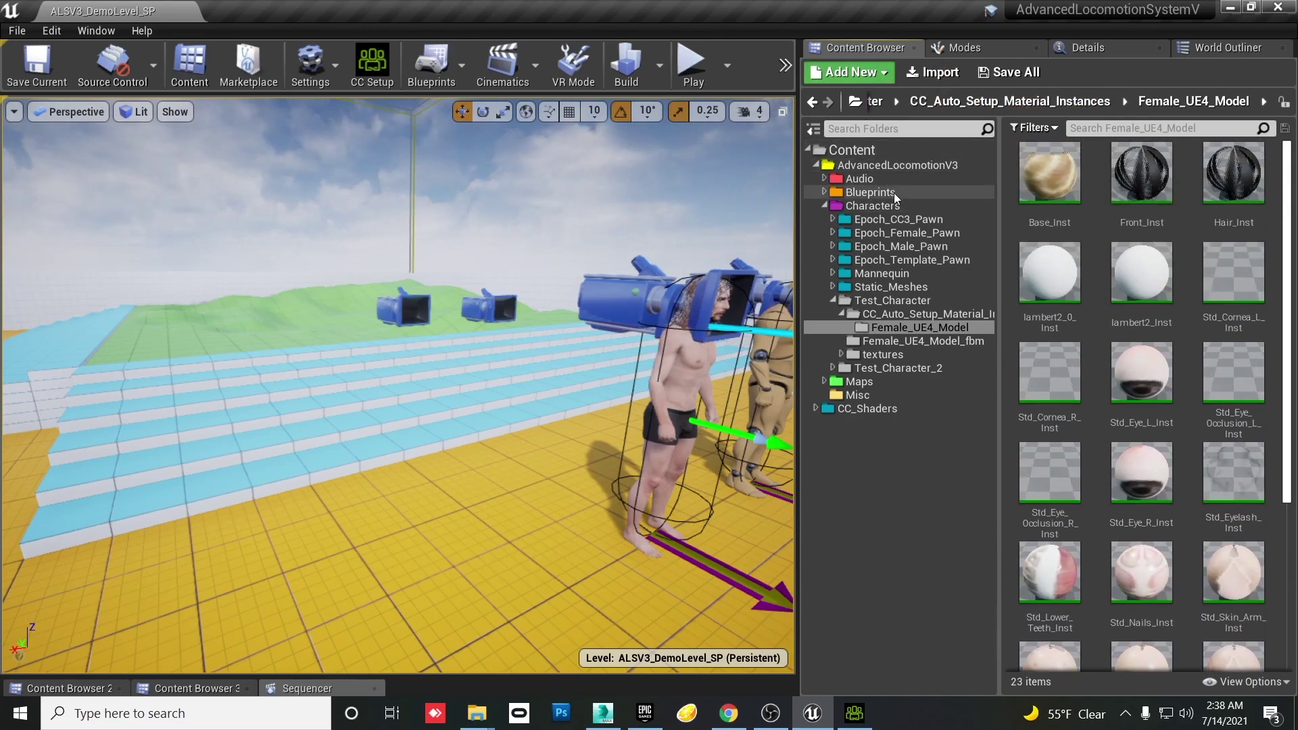
{"action": "left_click", "coordinate": [875, 315]}
{"action": "left_click", "coordinate": [880, 301]}
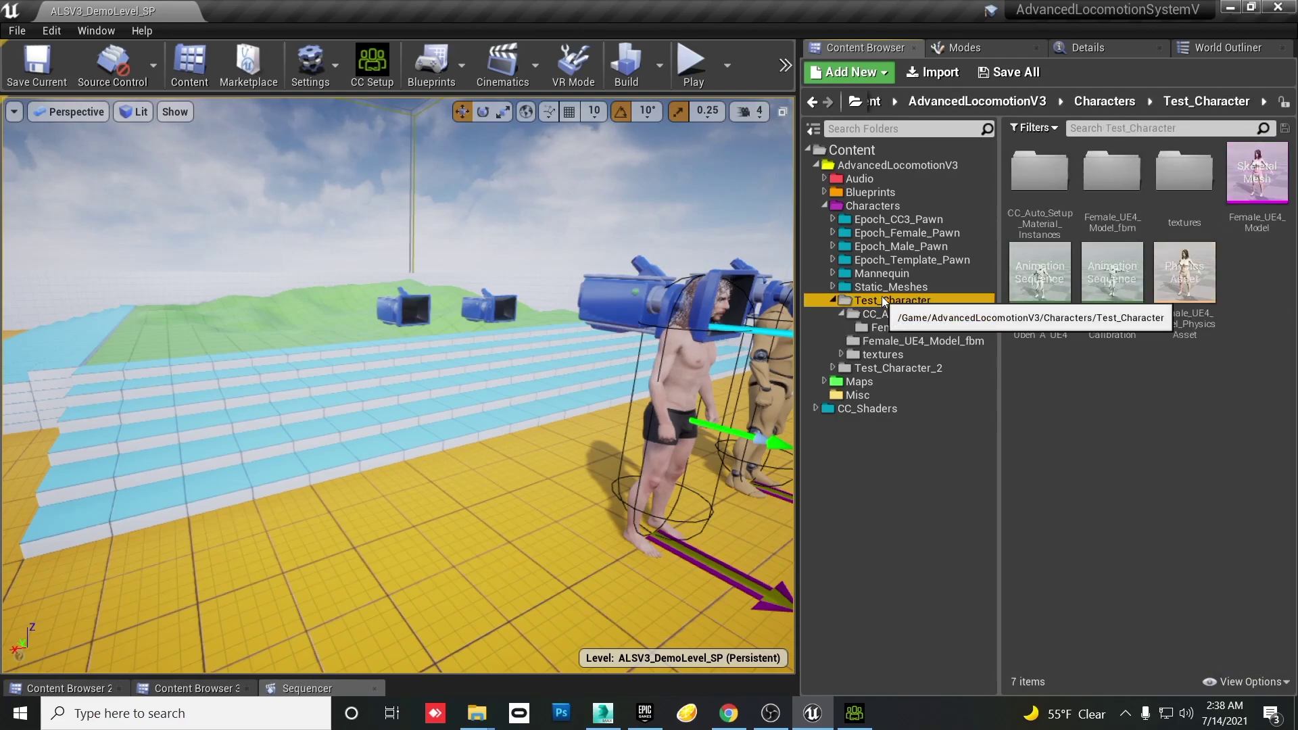
- Examine the imported textures in Female_UE4_Model_fbm and in the Female_UE4_Model subfolder of textures, and return to the Test_Character folder
{"action": "left_click", "coordinate": [922, 342]}
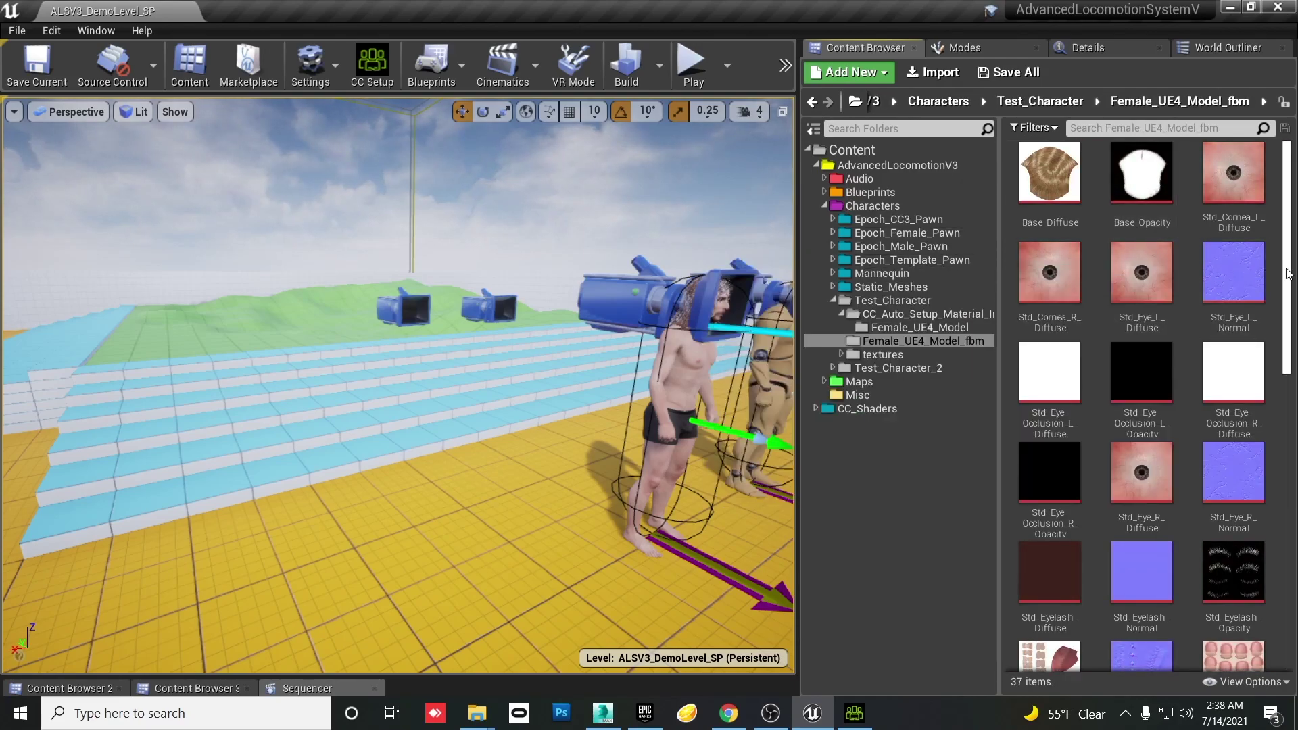
{"action": "scroll", "coordinate": [1142, 249], "scroll_direction": "down", "scroll_amount": 1}
{"action": "left_click", "coordinate": [908, 303]}
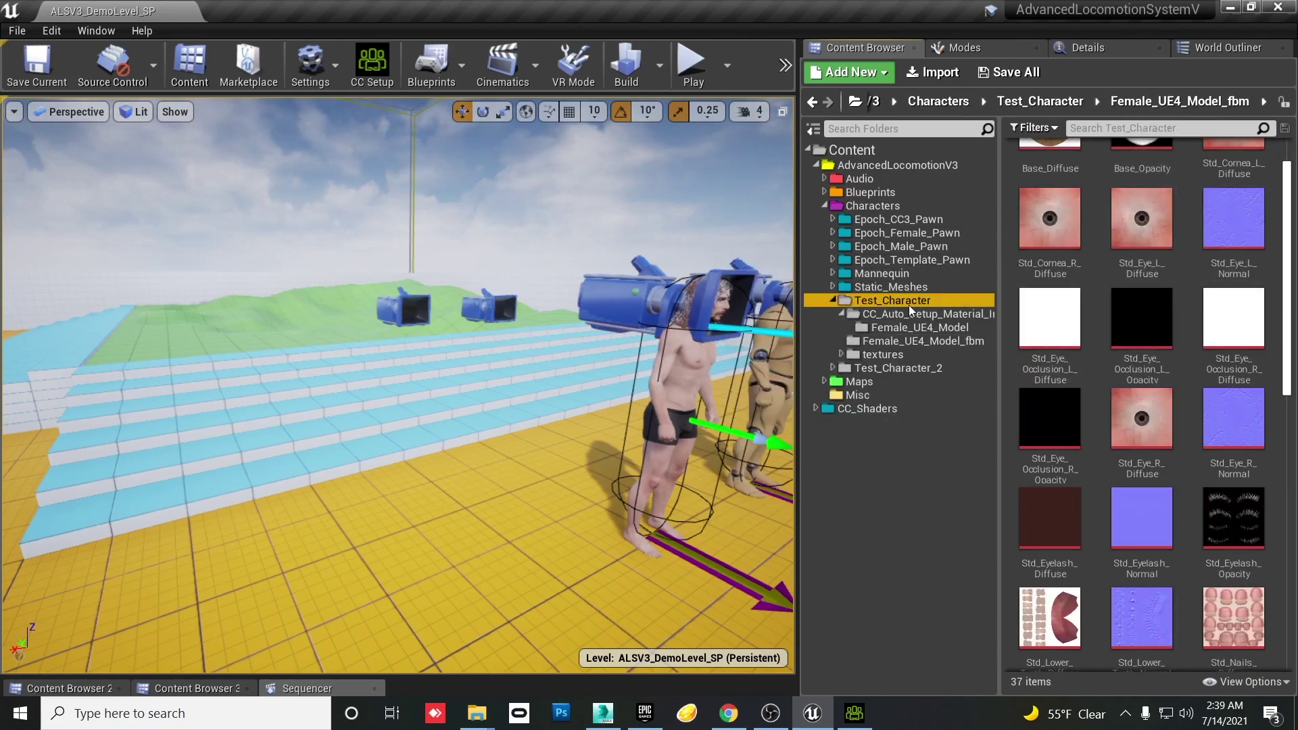
{"action": "left_click", "coordinate": [909, 314]}
{"action": "left_click", "coordinate": [894, 301]}
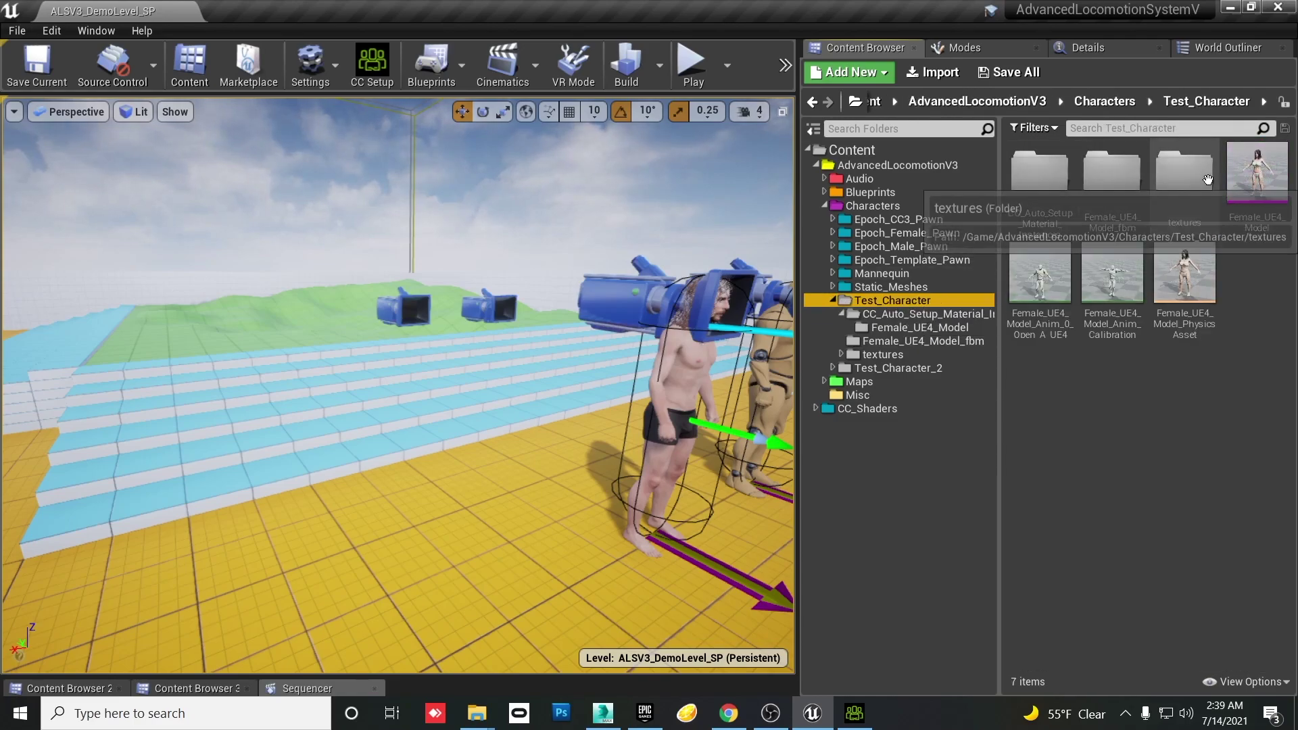
{"action": "left_click", "coordinate": [882, 355]}
{"action": "double_click", "coordinate": [1059, 183]}
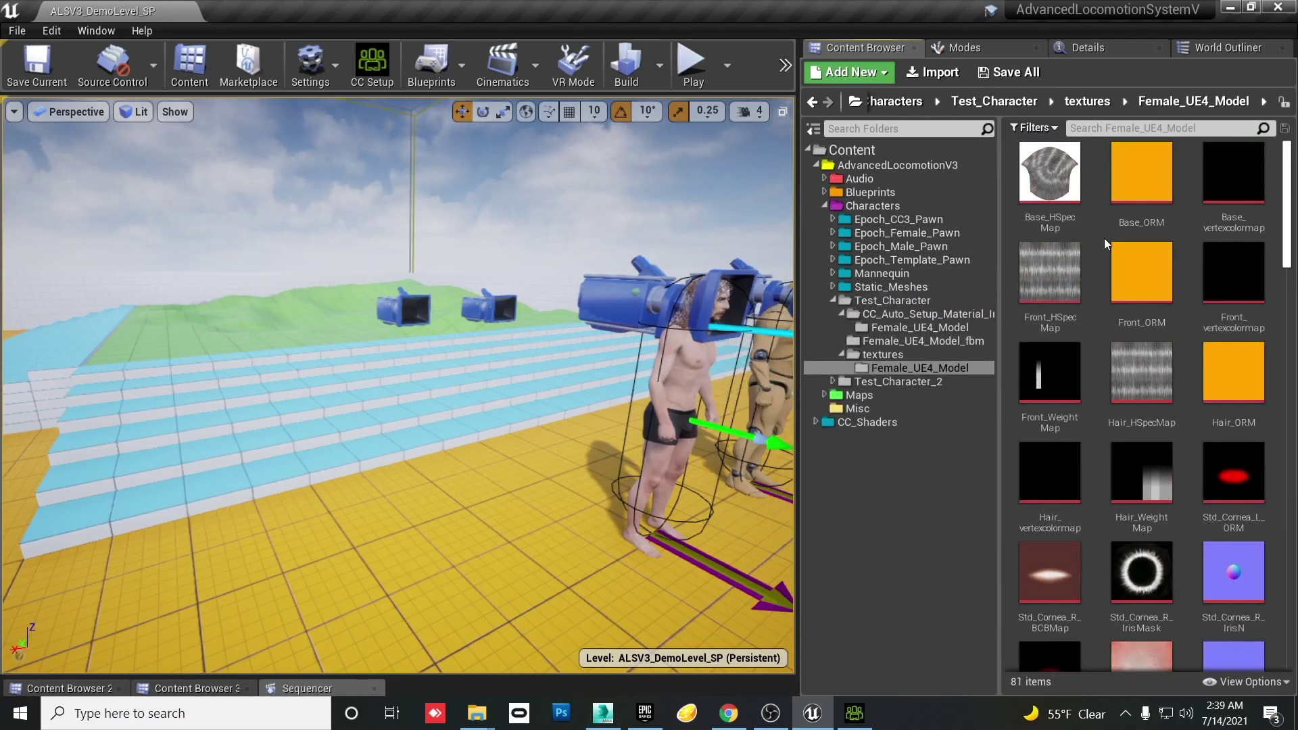
{"action": "scroll", "coordinate": [1194, 229], "scroll_direction": "down", "scroll_amount": 3}
{"action": "scroll", "coordinate": [1194, 220], "scroll_direction": "down", "scroll_amount": 5}
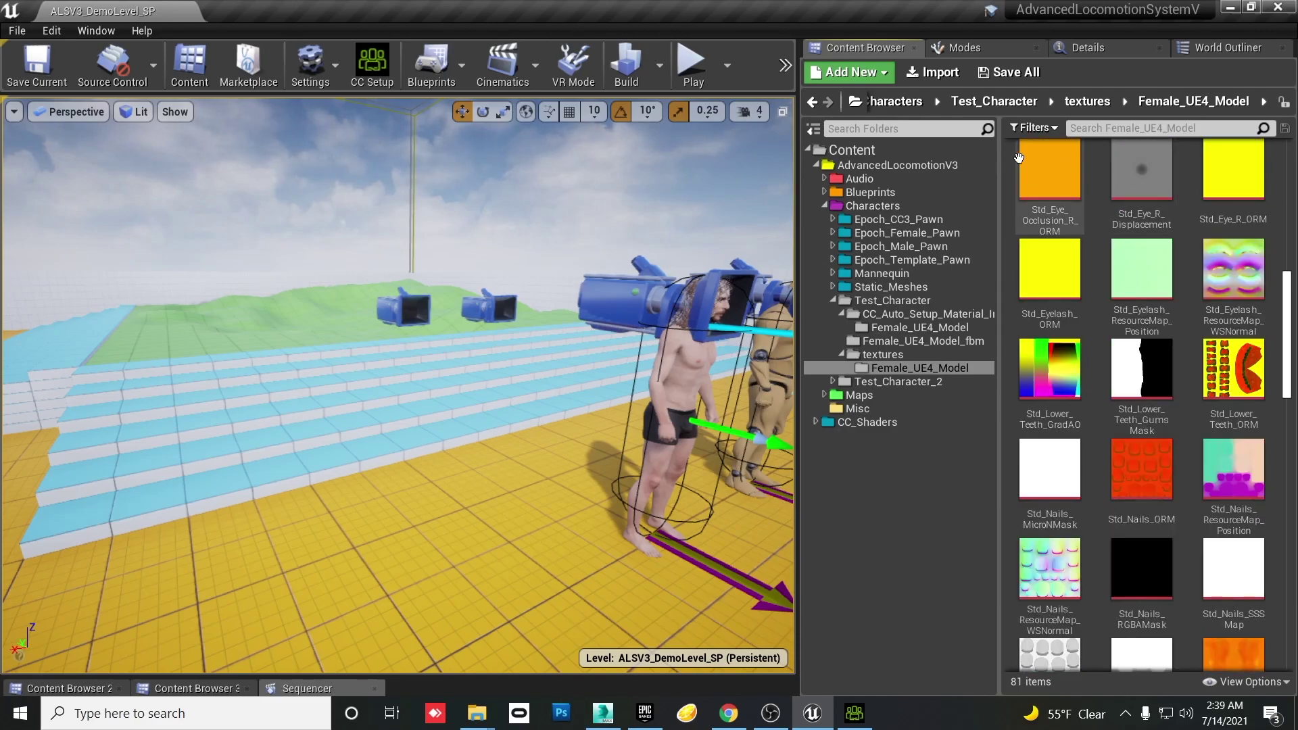
{"action": "left_click", "coordinate": [874, 304]}
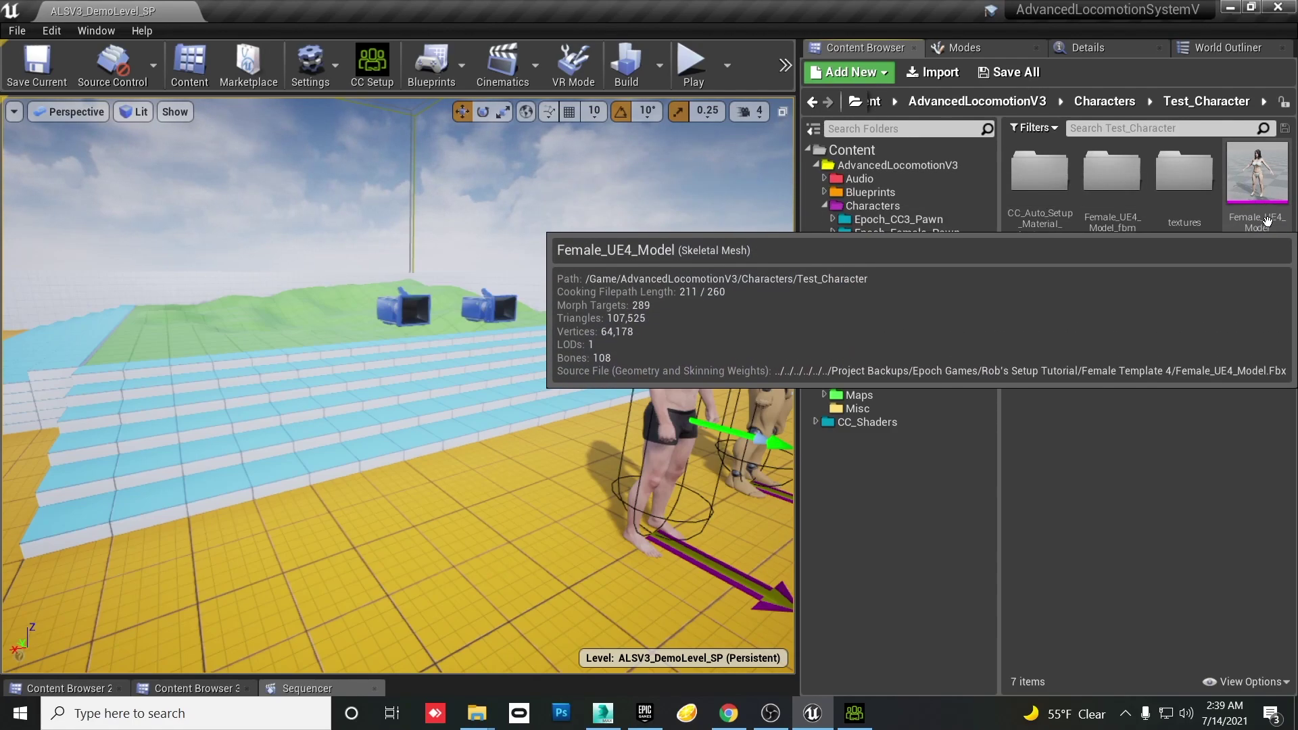
- Open the Female_UE4_Model skeletal mesh in a maximized editor and narrow the asset details area to enlarge the character preview
{"action": "left_click", "coordinate": [1268, 165]}
{"action": "double_click", "coordinate": [1267, 164]}
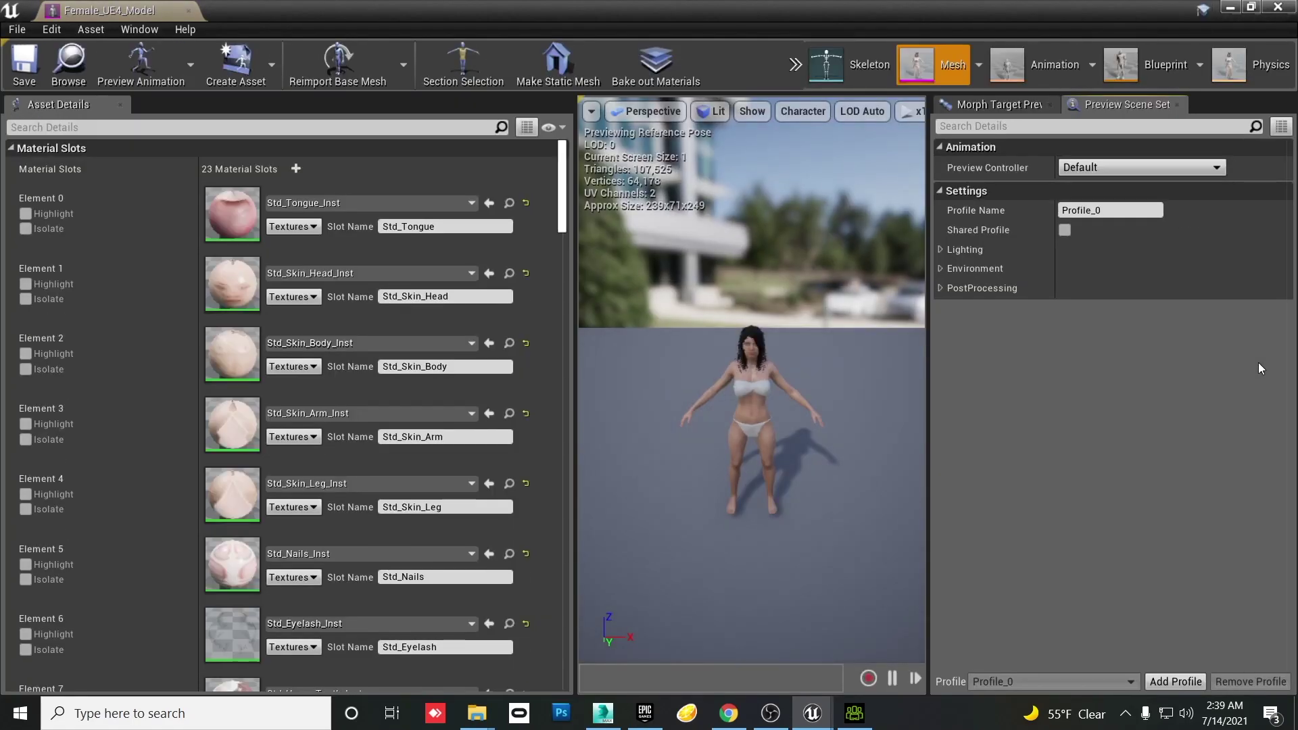
{"action": "left_click_drag", "start_coordinate": [122, 10], "coordinate": [470, 141]}
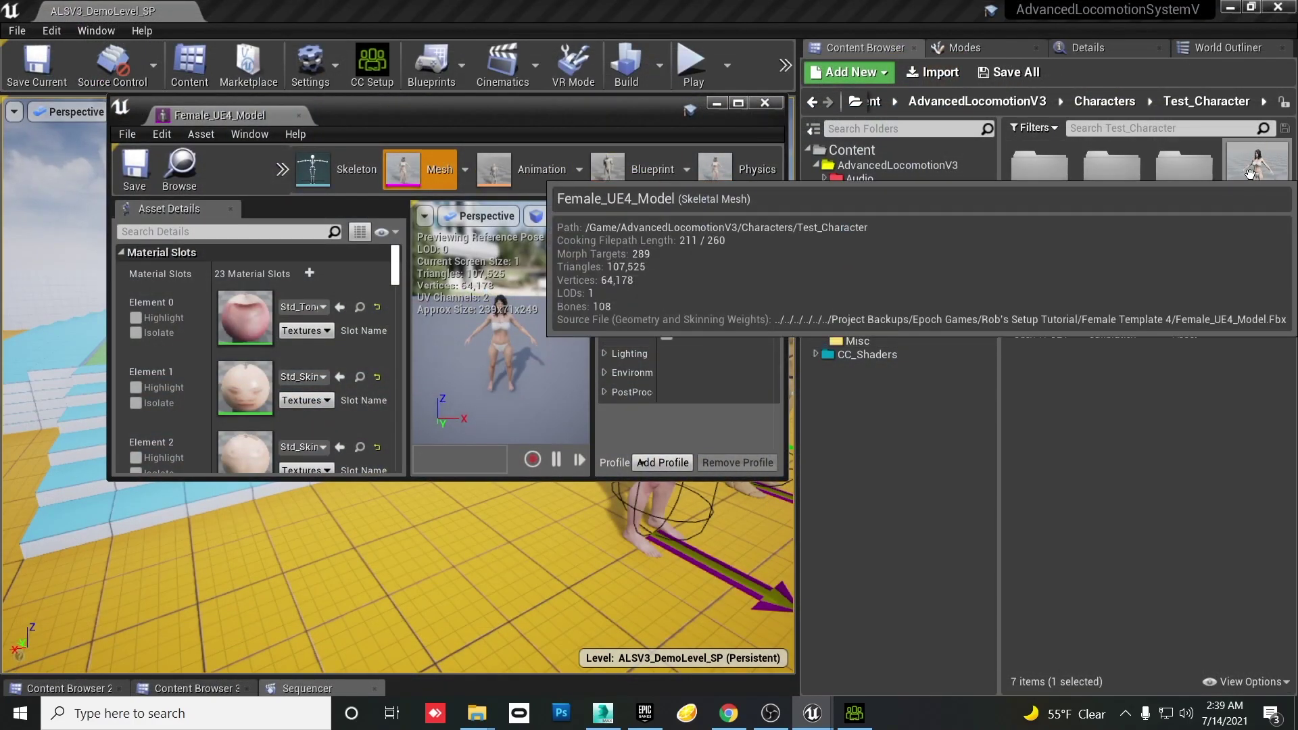
{"action": "left_click", "coordinate": [738, 102]}
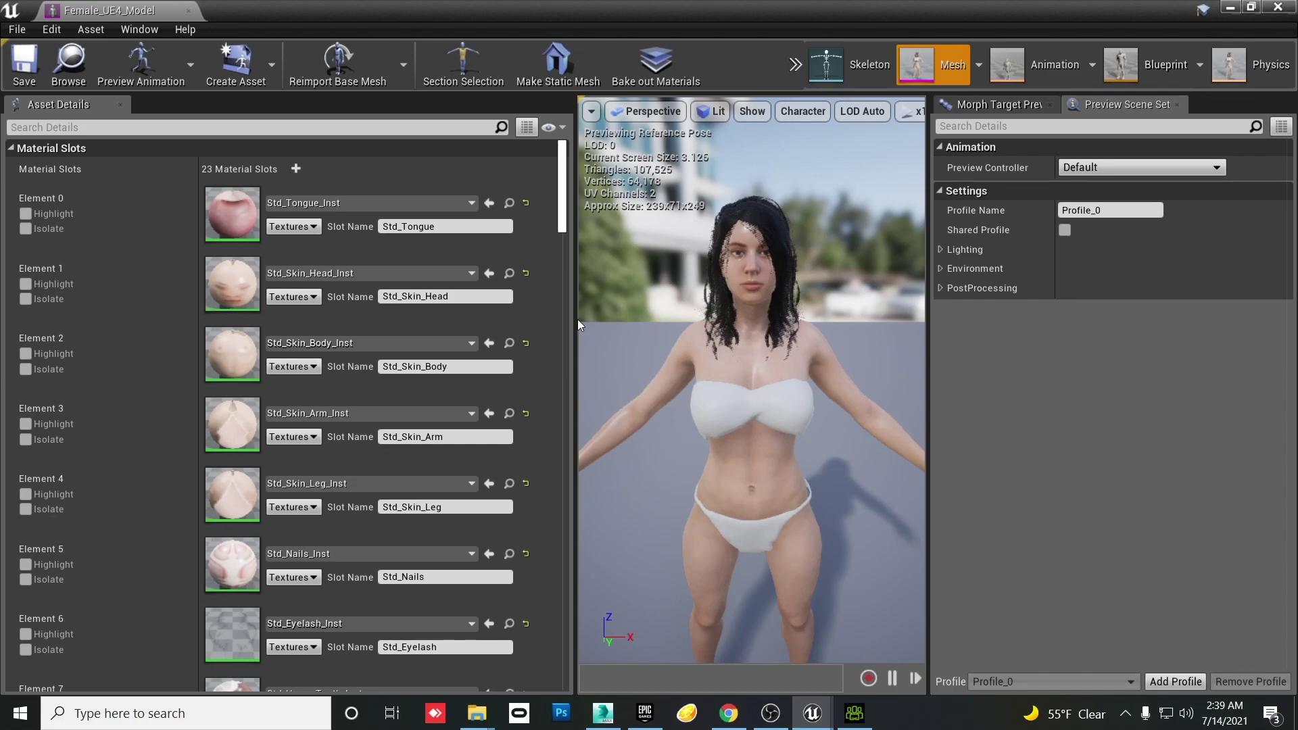
{"action": "left_click_drag", "start_coordinate": [573, 322], "coordinate": [342, 326]}
- Inspect the character's skin, clothing and hair in the mesh preview, from full body to an angled upper-body view
{"action": "scroll", "coordinate": [553, 310], "scroll_direction": "down", "scroll_amount": 5}
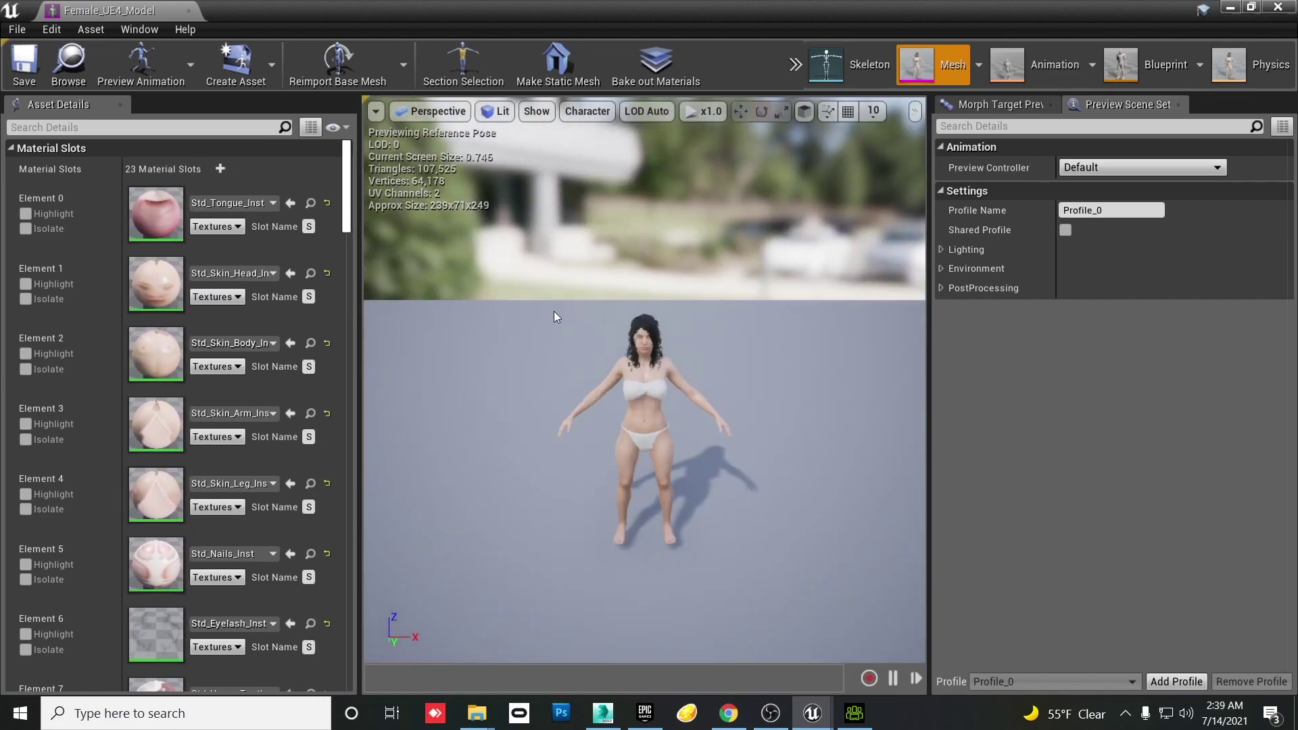
{"action": "right_click_drag", "start_coordinate": [608, 457], "coordinate": [608, 386]}
{"action": "right_click_drag", "start_coordinate": [640, 458], "coordinate": [693, 466]}
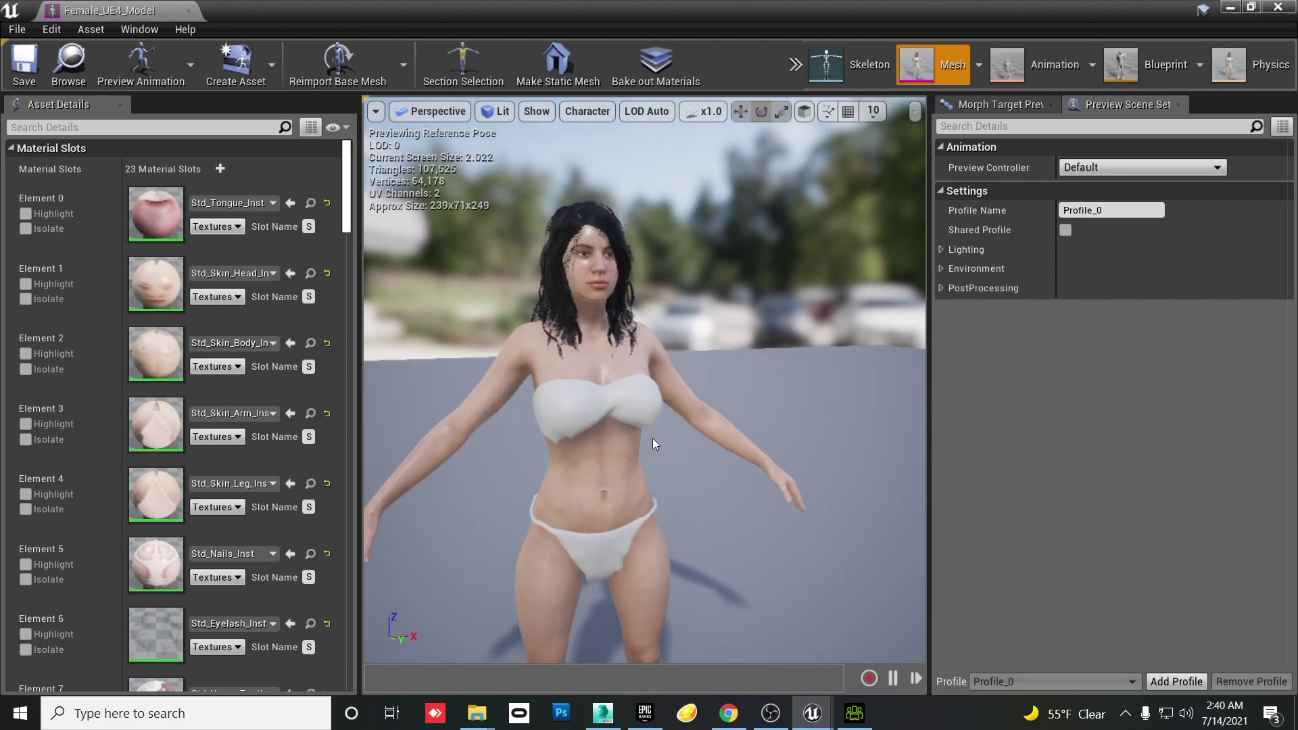
{"action": "right_click_drag", "start_coordinate": [653, 444], "coordinate": [656, 424]}
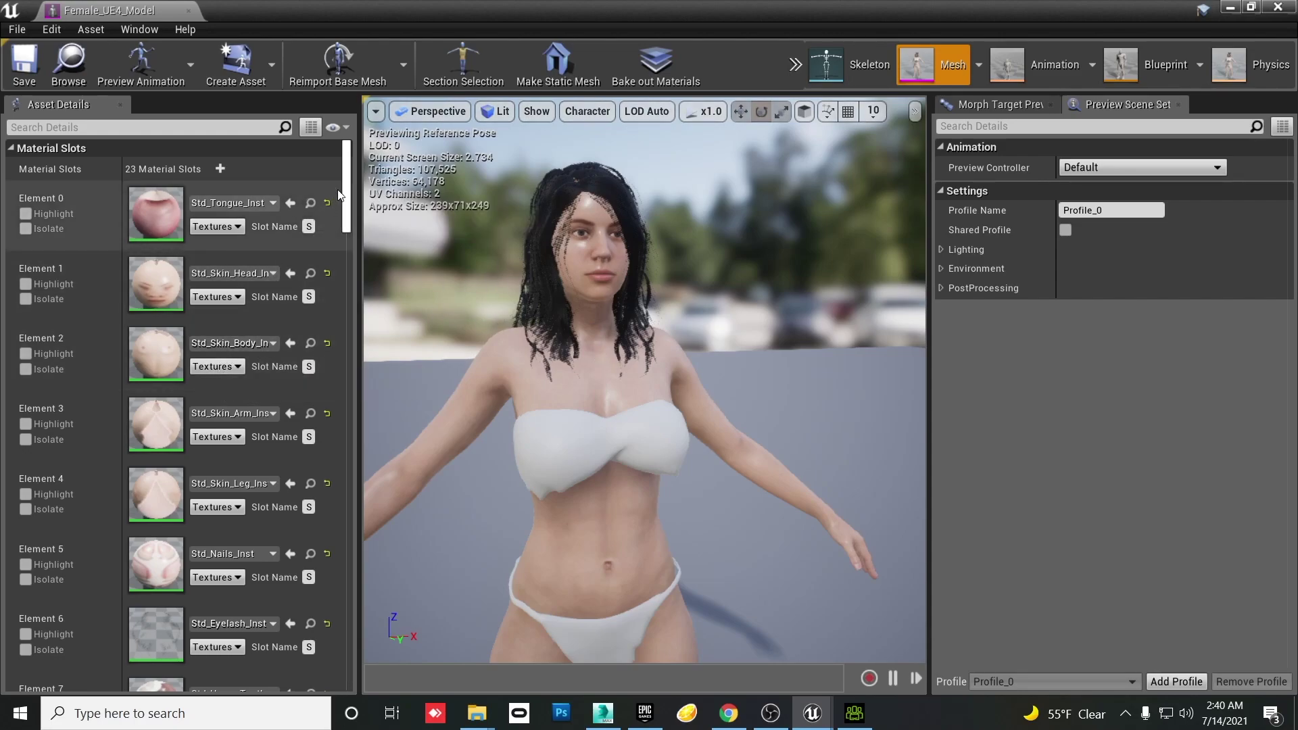
- Open the material instance Std_Skin_Head_Inst and review its parameter groups down to the parent material
{"action": "double_click", "coordinate": [133, 294]}
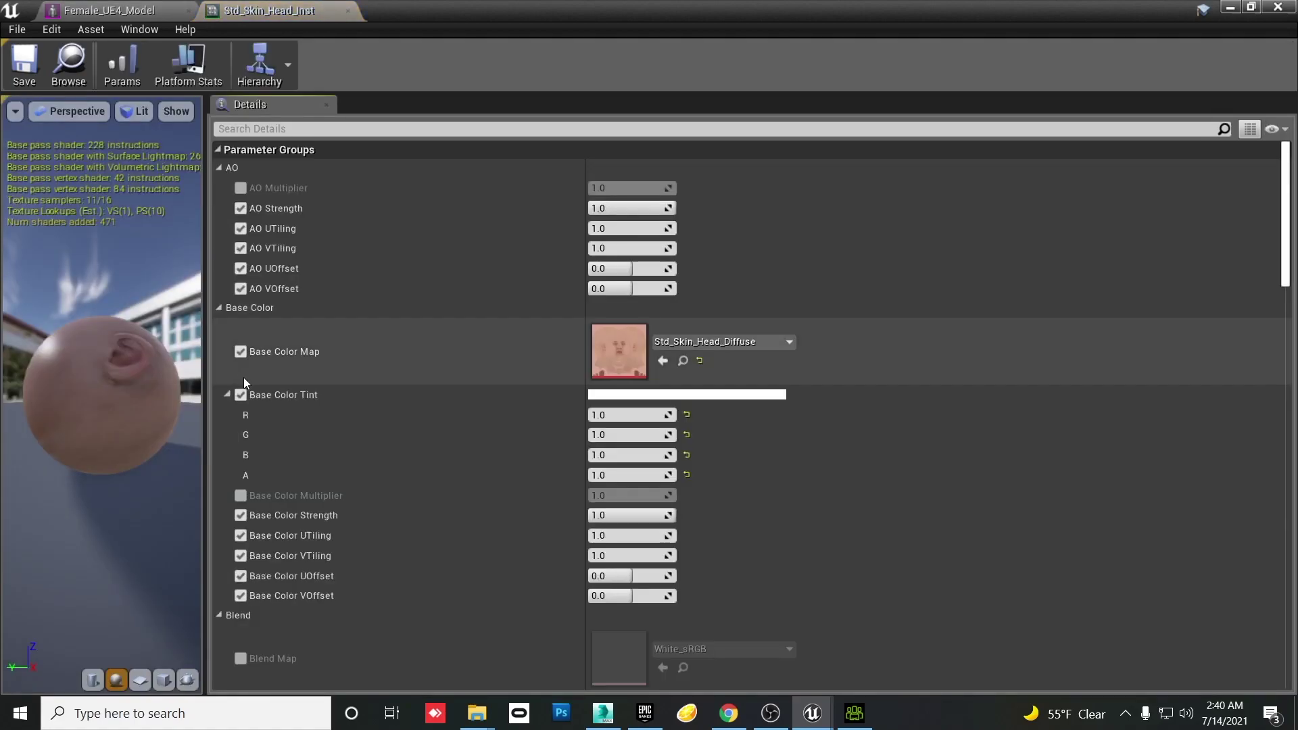
{"action": "scroll", "coordinate": [627, 398], "scroll_direction": "down", "scroll_amount": 15}
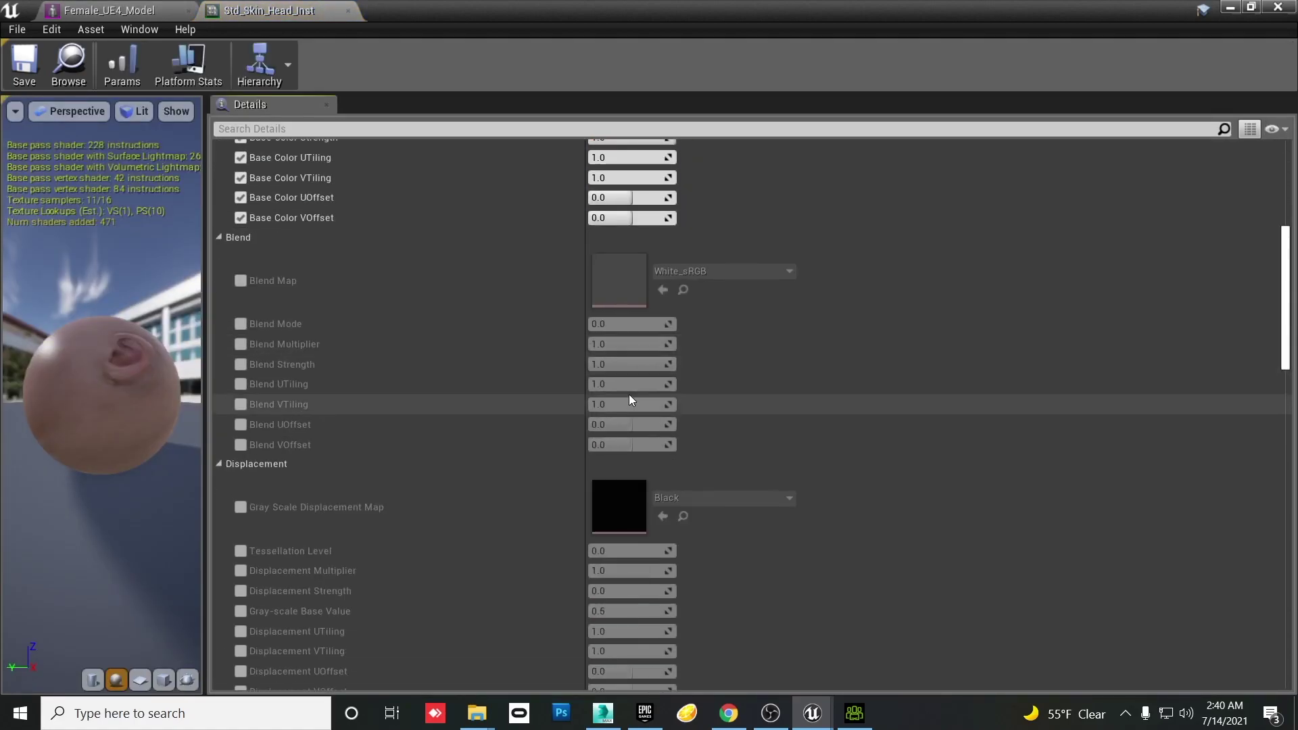
{"action": "scroll", "coordinate": [636, 386], "scroll_direction": "down", "scroll_amount": 15}
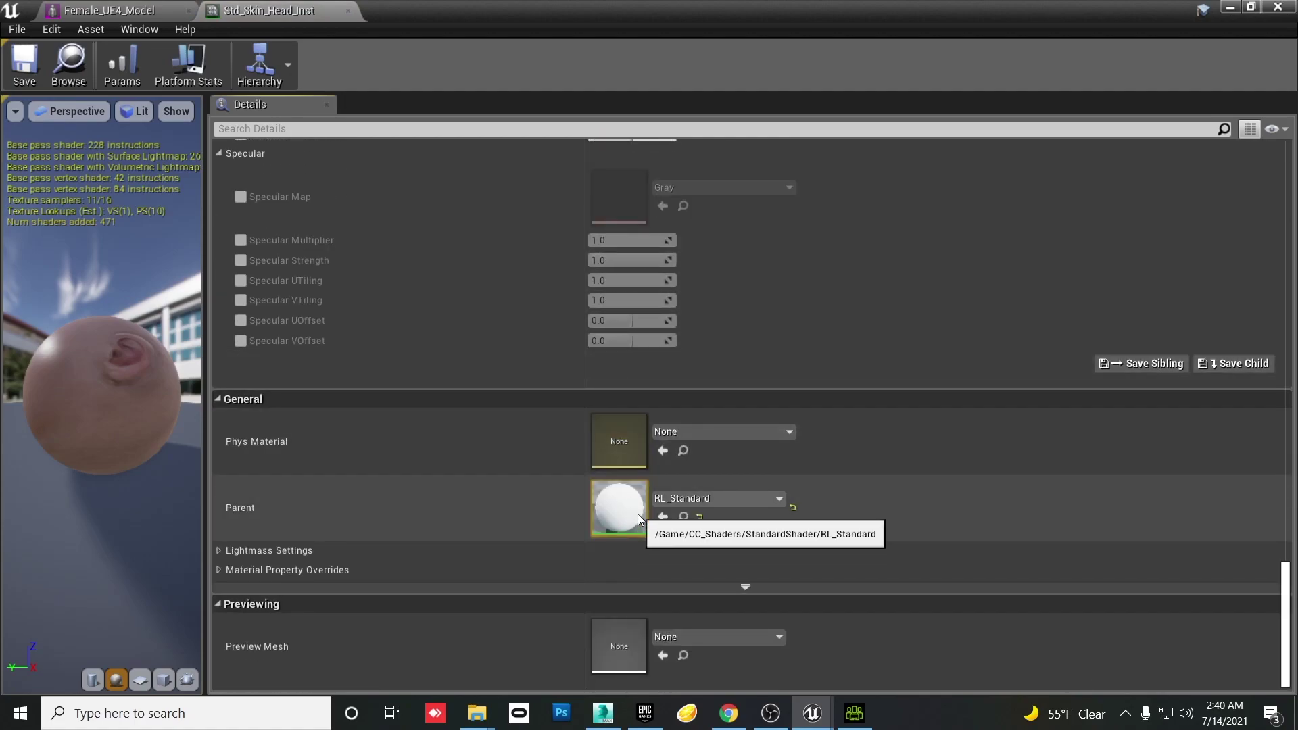
- Open the parent material RL_Standard, examine its node graph, and close both it and the head material instance
{"action": "double_click", "coordinate": [638, 517]}
{"action": "scroll", "coordinate": [683, 374], "scroll_direction": "down", "scroll_amount": 12}
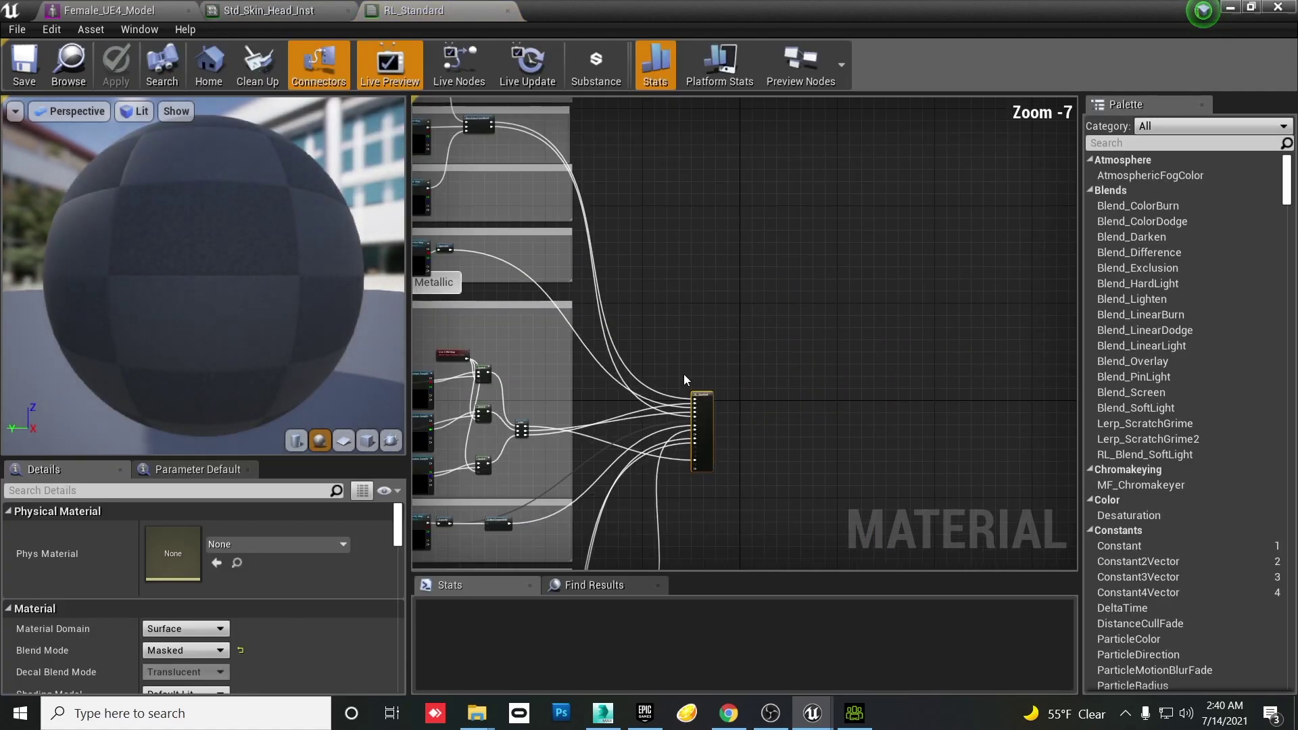
{"action": "scroll", "coordinate": [490, 391], "scroll_direction": "up", "scroll_amount": 4}
{"action": "scroll", "coordinate": [785, 383], "scroll_direction": "up", "scroll_amount": 1}
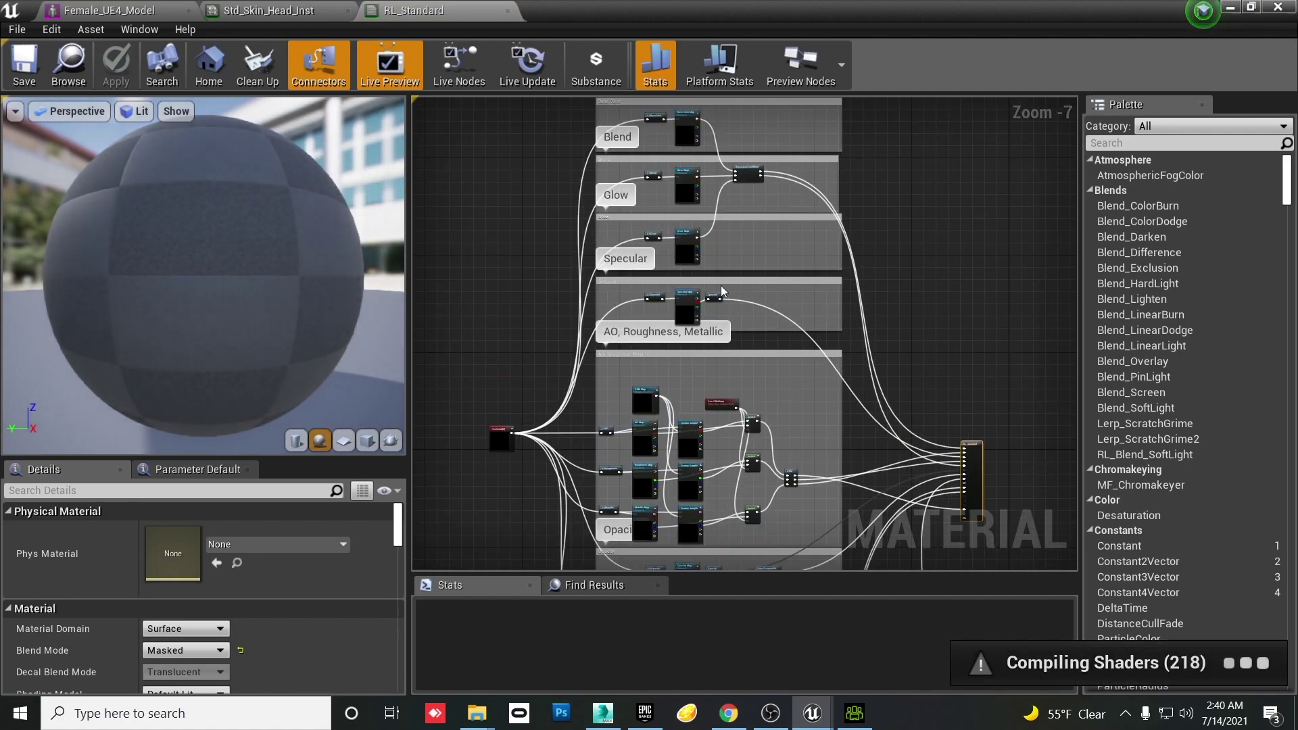
{"action": "scroll", "coordinate": [721, 286], "scroll_direction": "up", "scroll_amount": 5}
{"action": "scroll", "coordinate": [588, 255], "scroll_direction": "down", "scroll_amount": 5}
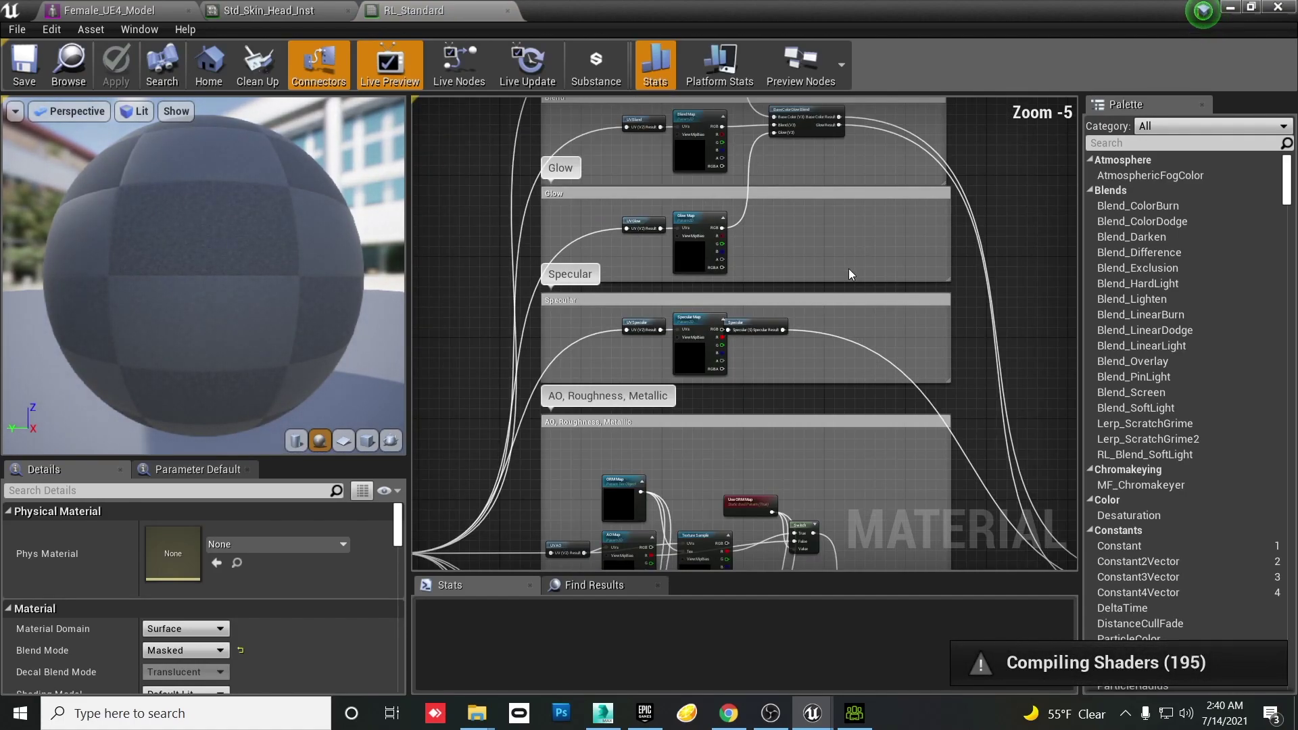
{"action": "scroll", "coordinate": [729, 207], "scroll_direction": "up", "scroll_amount": 2}
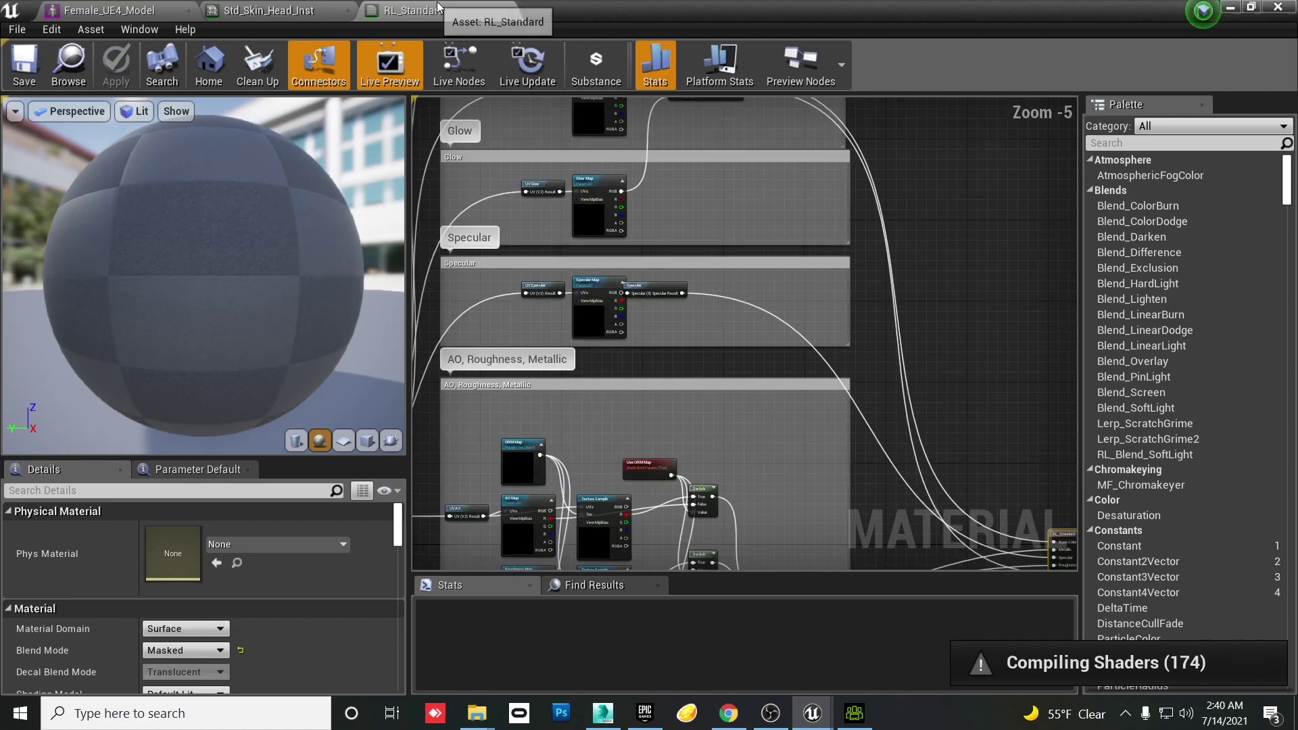
{"action": "left_click", "coordinate": [506, 10]}
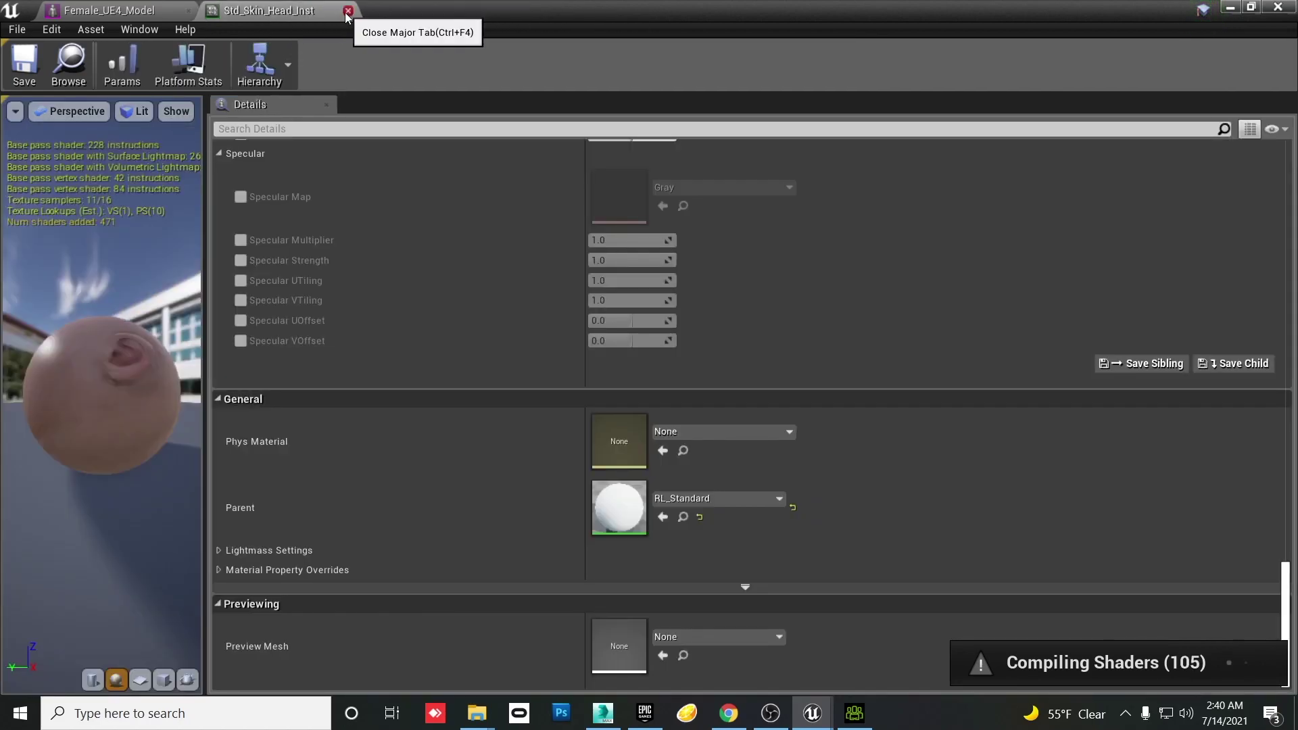
{"action": "left_click", "coordinate": [348, 10]}
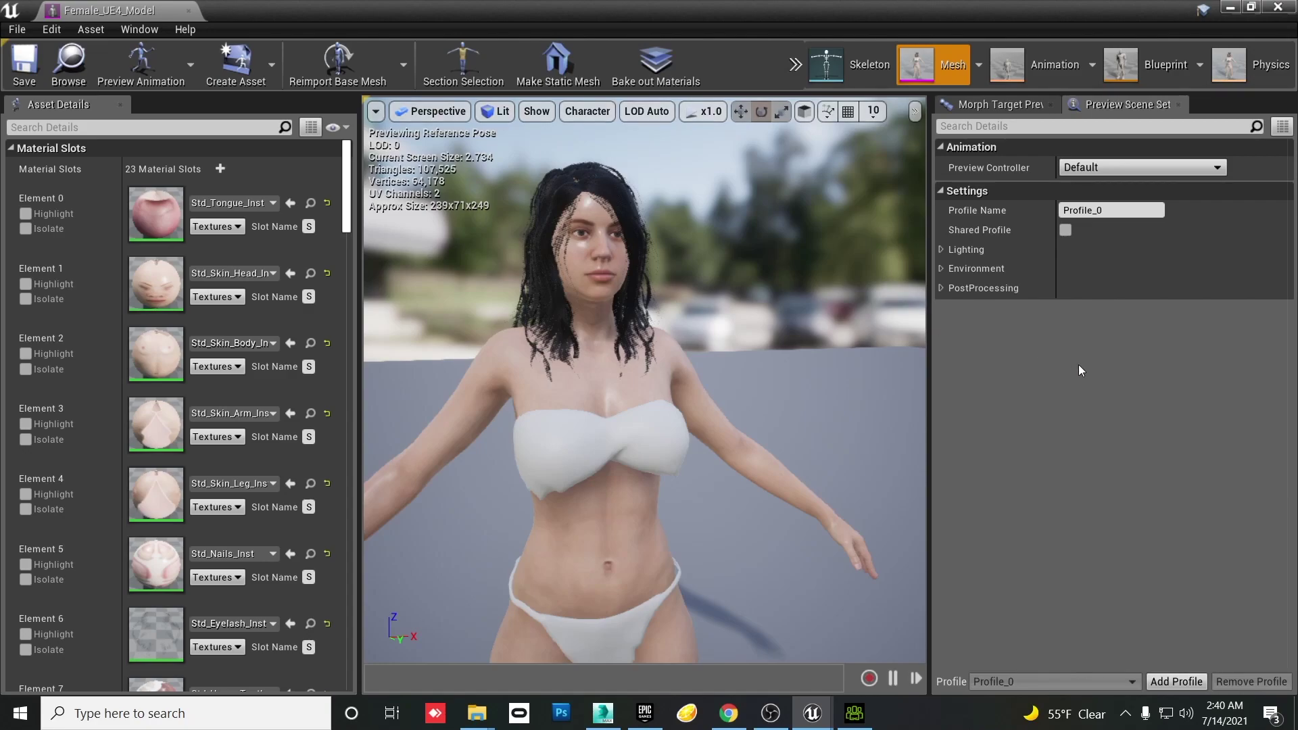
- Show the mesh's morph targets, try out the Tongue_Narrow weight and set it back to 0
{"action": "left_click", "coordinate": [994, 112]}
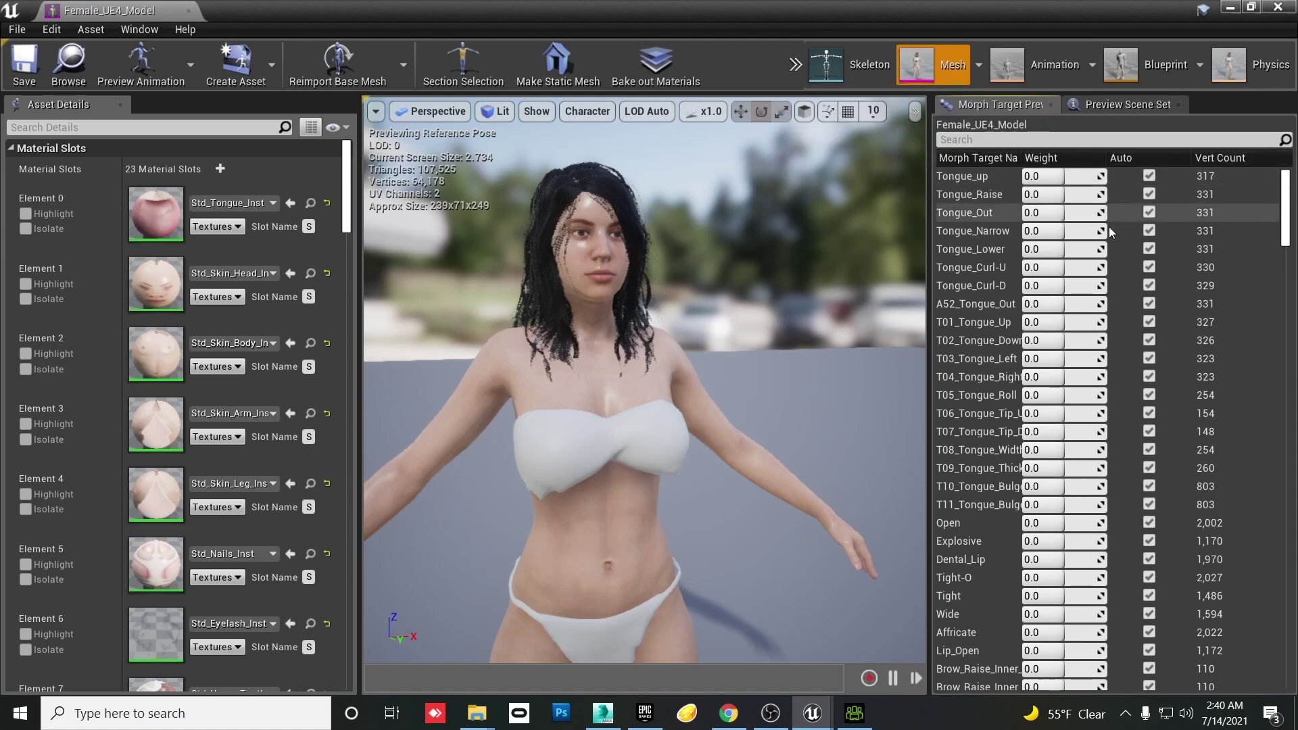
{"action": "mouse_move", "coordinate": [1054, 230]}
{"action": "left_mouse_down"}
{"action": "mouse_move", "coordinate": [1091, 234]}
{"action": "mouse_move", "coordinate": [1071, 238]}
{"action": "left_mouse_up"}
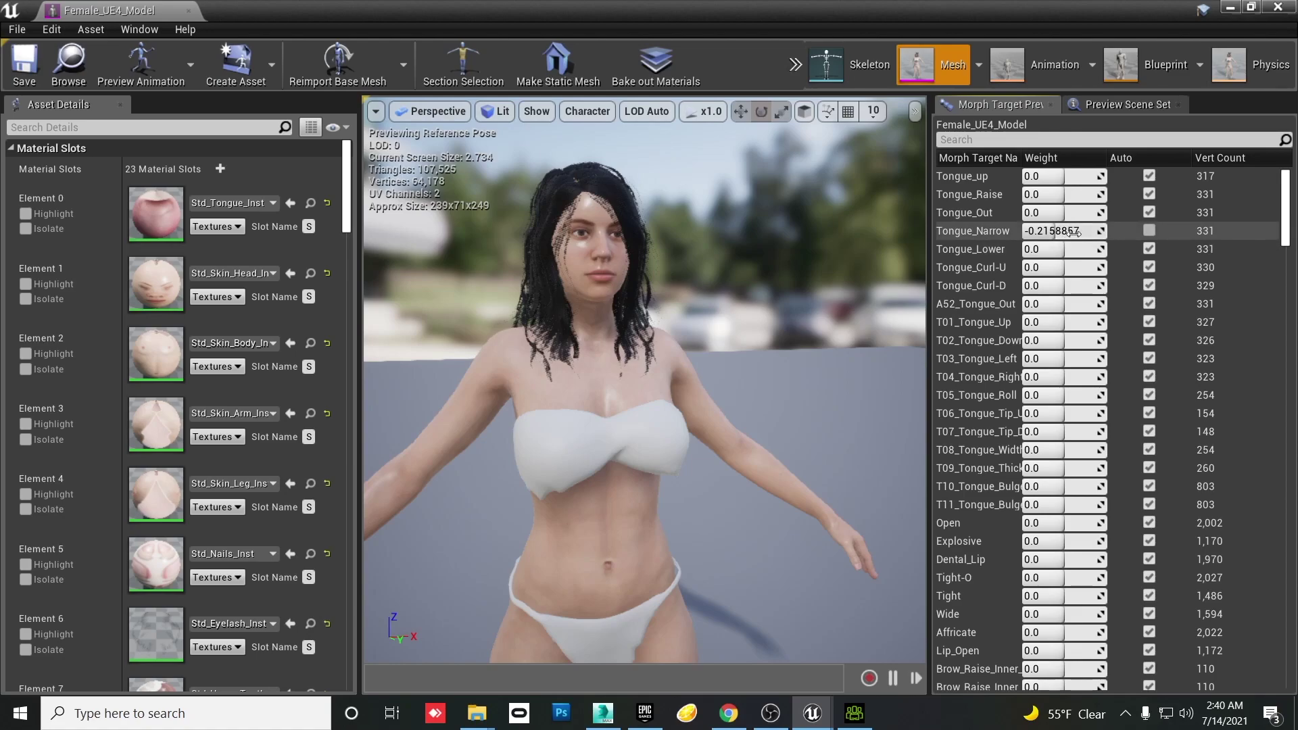
{"action": "left_click", "coordinate": [1042, 232]}
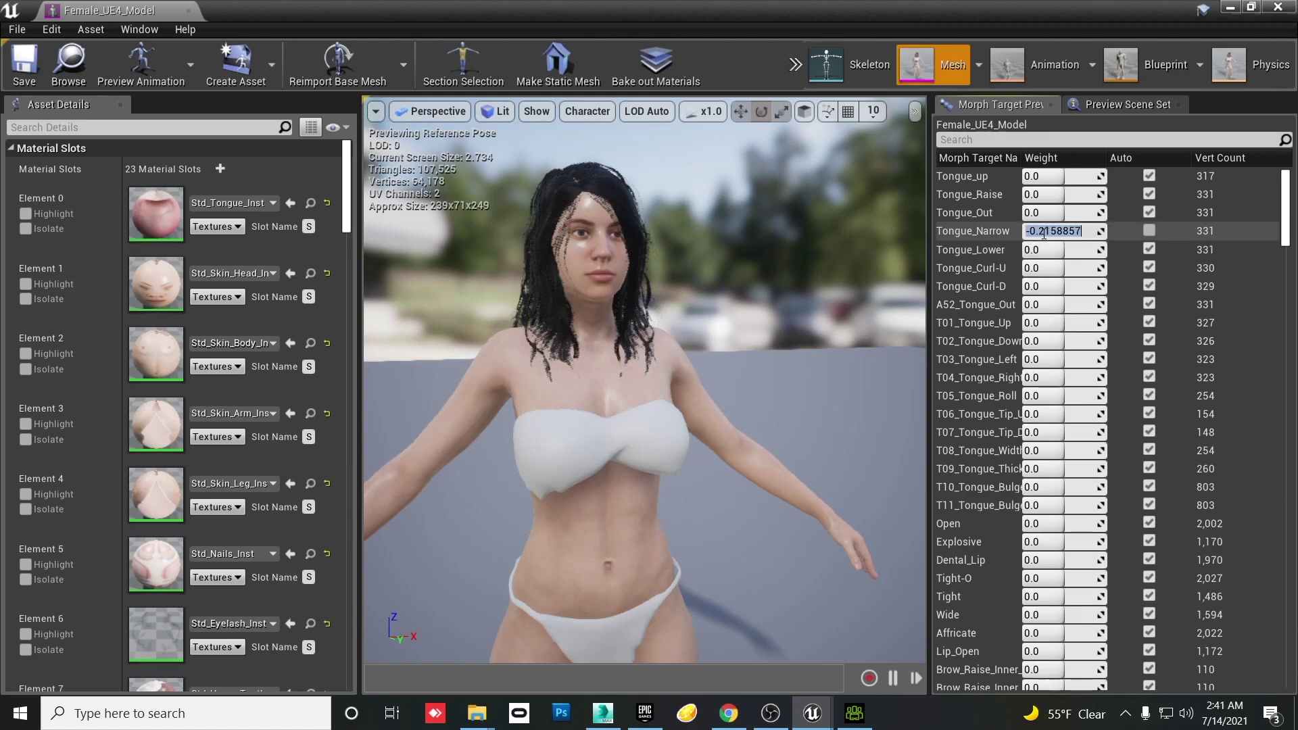
{"action": "type", "text": "0"}
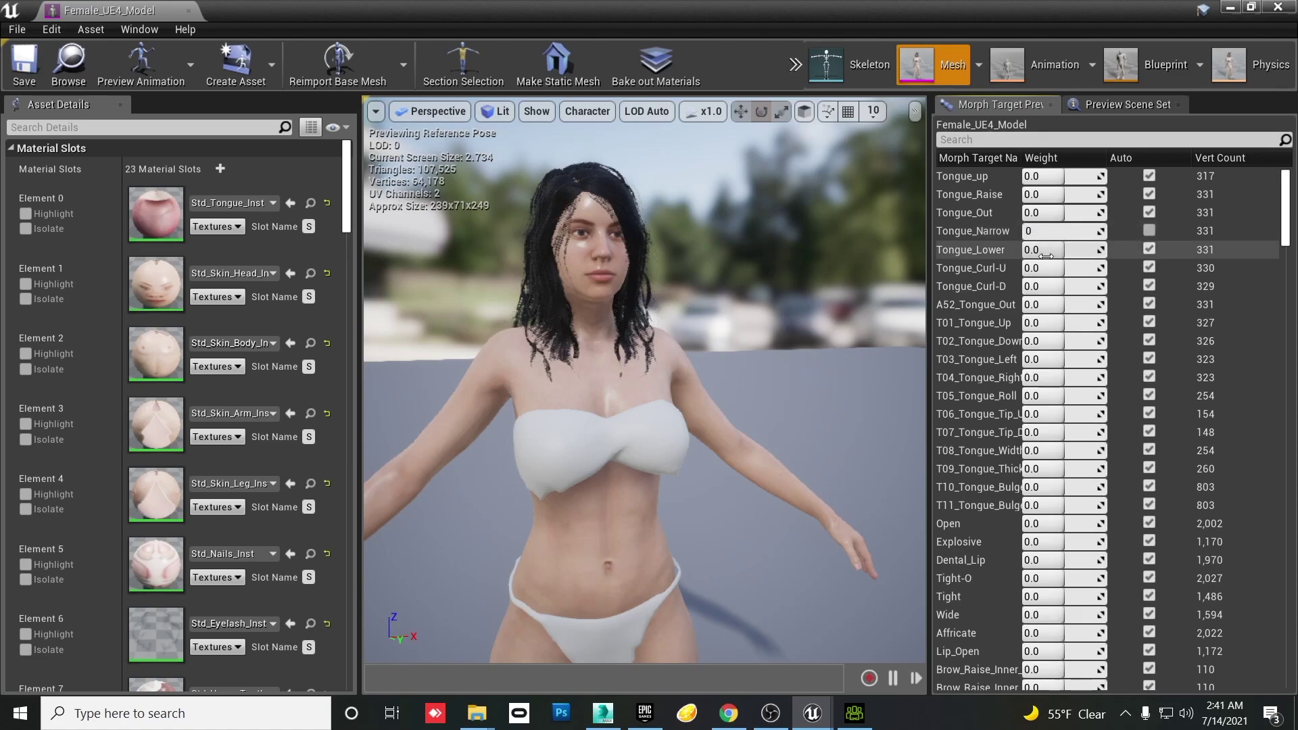
- Try out the T02_Tongue_Down and A52_Tongue_Out morph weights, set both back to 0, and turn off Auto for T01_Tongue_Up
{"action": "left_click_drag", "start_coordinate": [1065, 341], "coordinate": [1046, 303]}
{"action": "left_click", "coordinate": [1060, 341]}
{"action": "type", "text": "0"}
{"action": "left_click", "coordinate": [1061, 305]}
{"action": "type", "text": "1"}
{"action": "key", "text": "Return"}
{"action": "left_click", "coordinate": [1046, 303]}
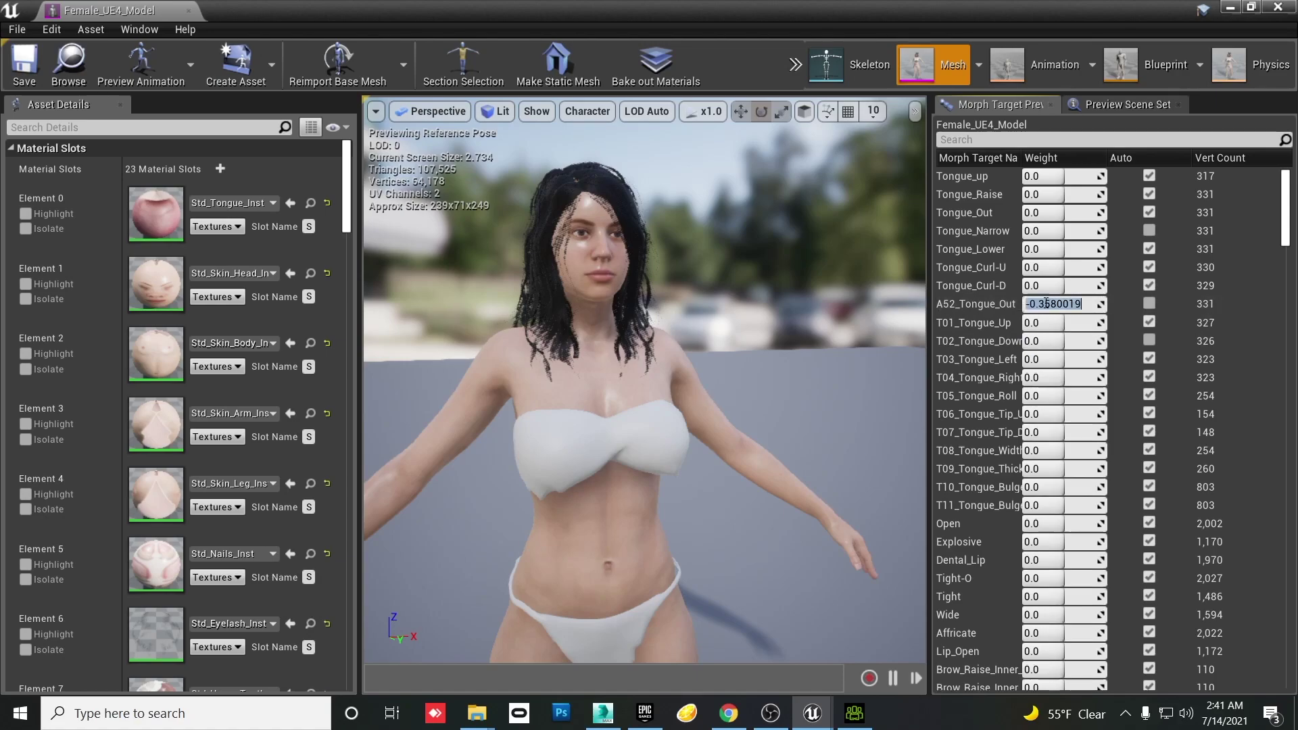
{"action": "type", "text": "0"}
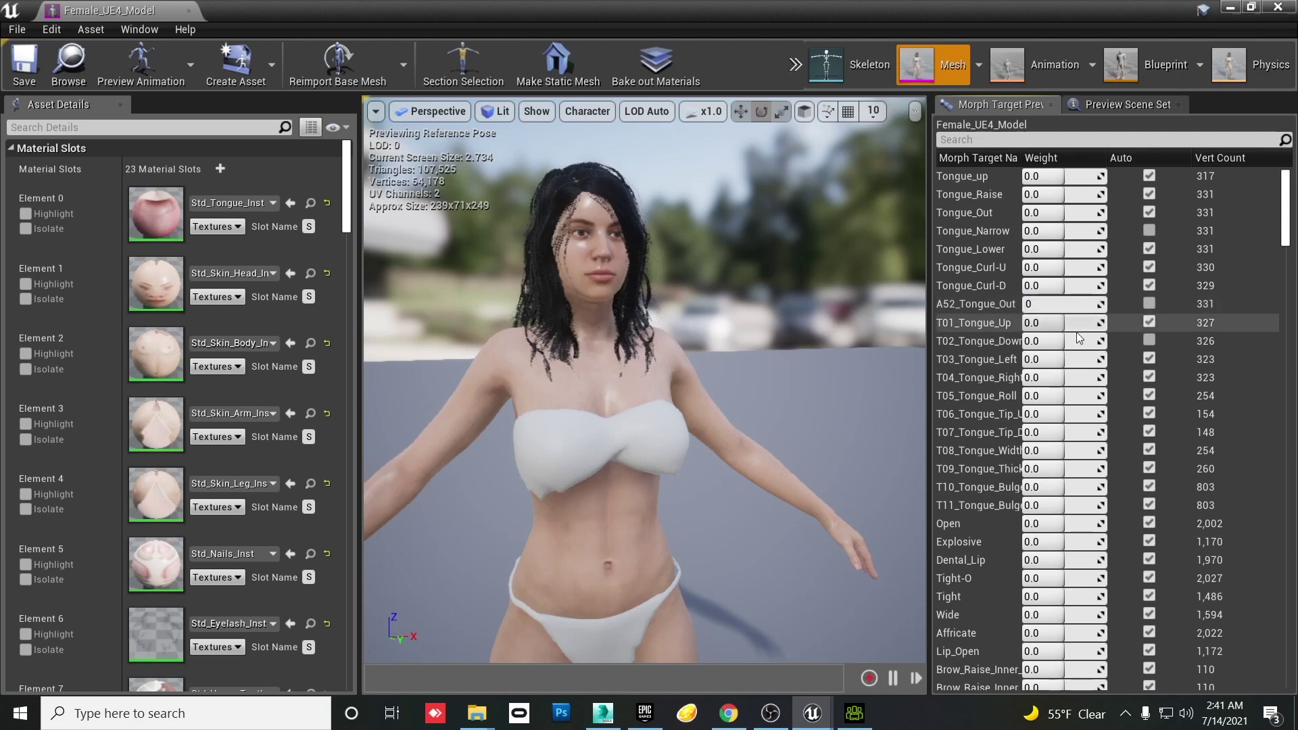
{"action": "left_click", "coordinate": [1149, 322]}
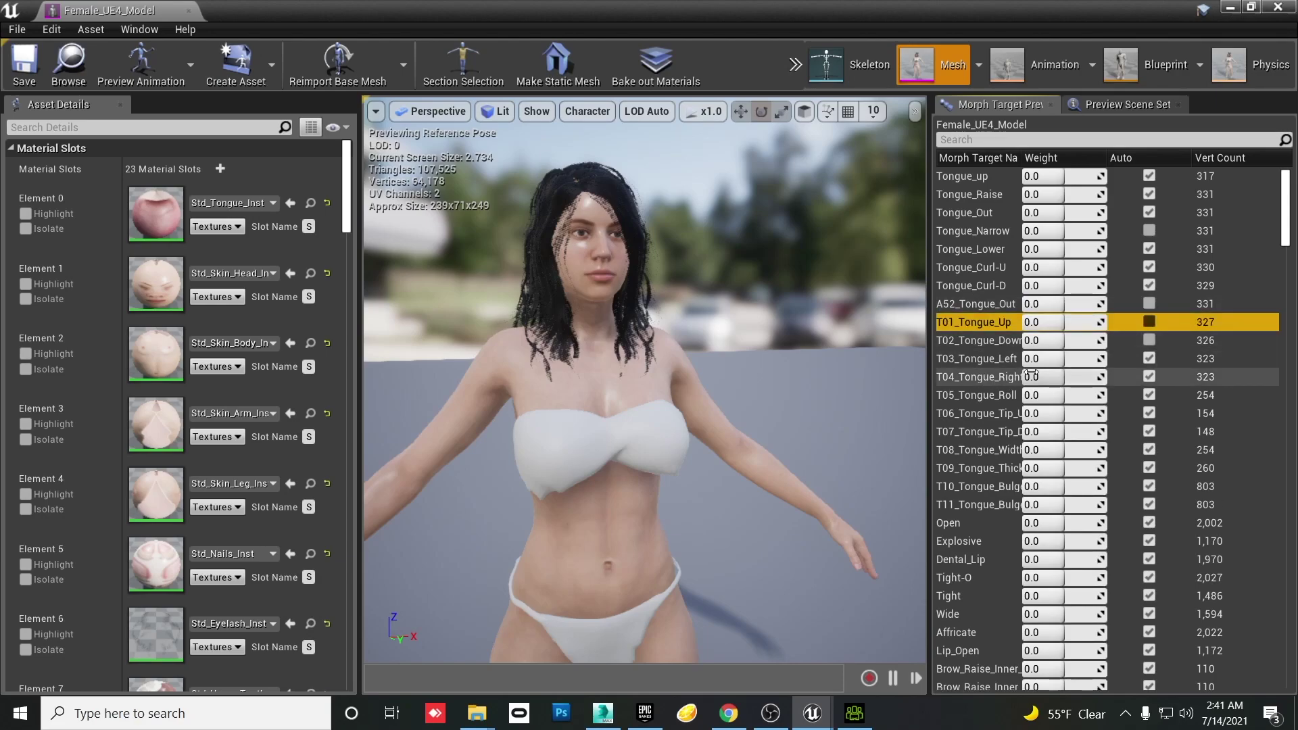
- Look through the remaining morph targets, from the brow and eye shapes to the mouth and EO shapes
{"action": "scroll", "coordinate": [1030, 379], "scroll_direction": "down", "scroll_amount": 10}
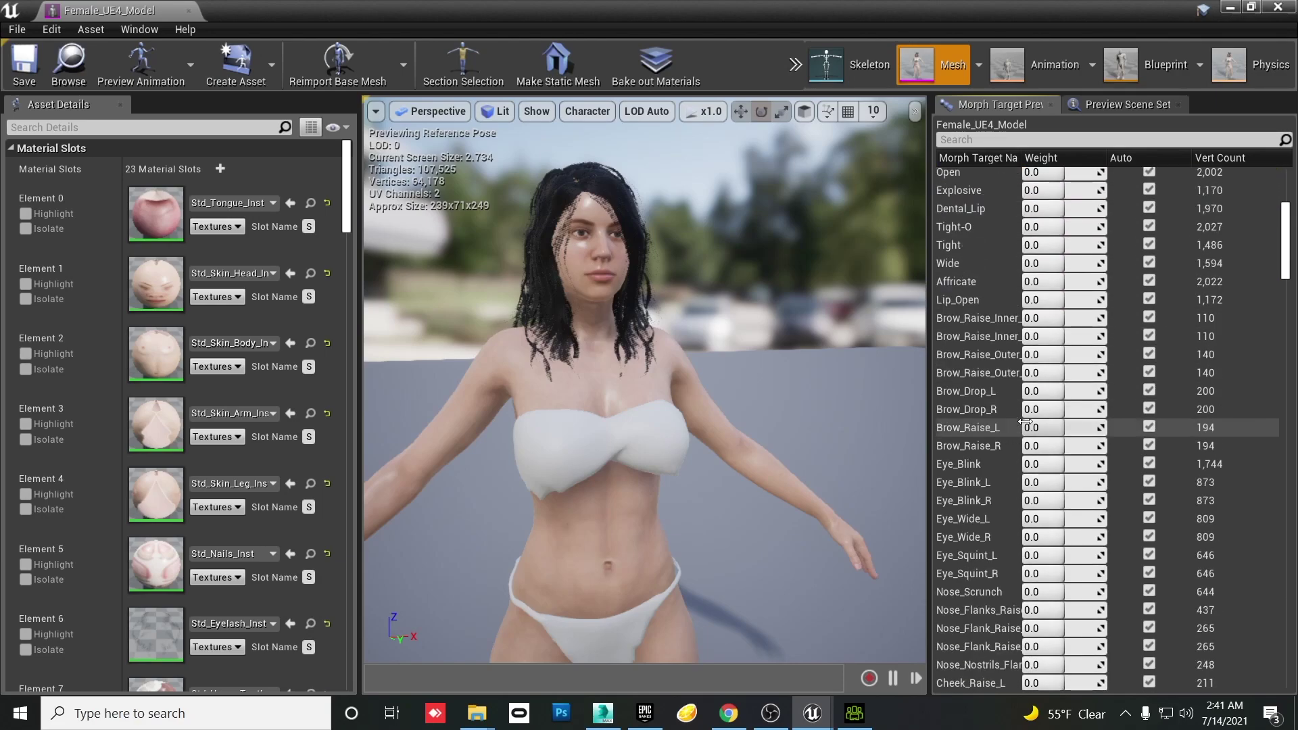
{"action": "scroll", "coordinate": [1032, 415], "scroll_direction": "down", "scroll_amount": 15}
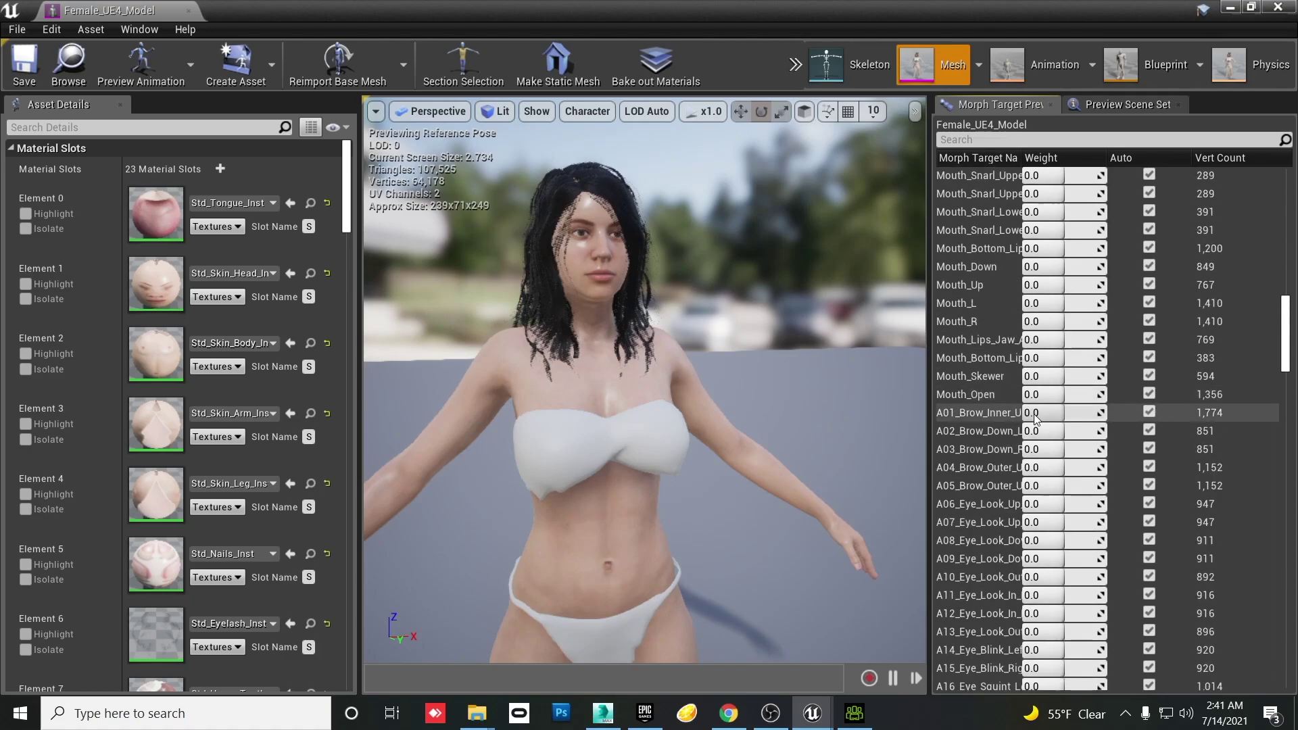
{"action": "scroll", "coordinate": [1035, 418], "scroll_direction": "down", "scroll_amount": 13}
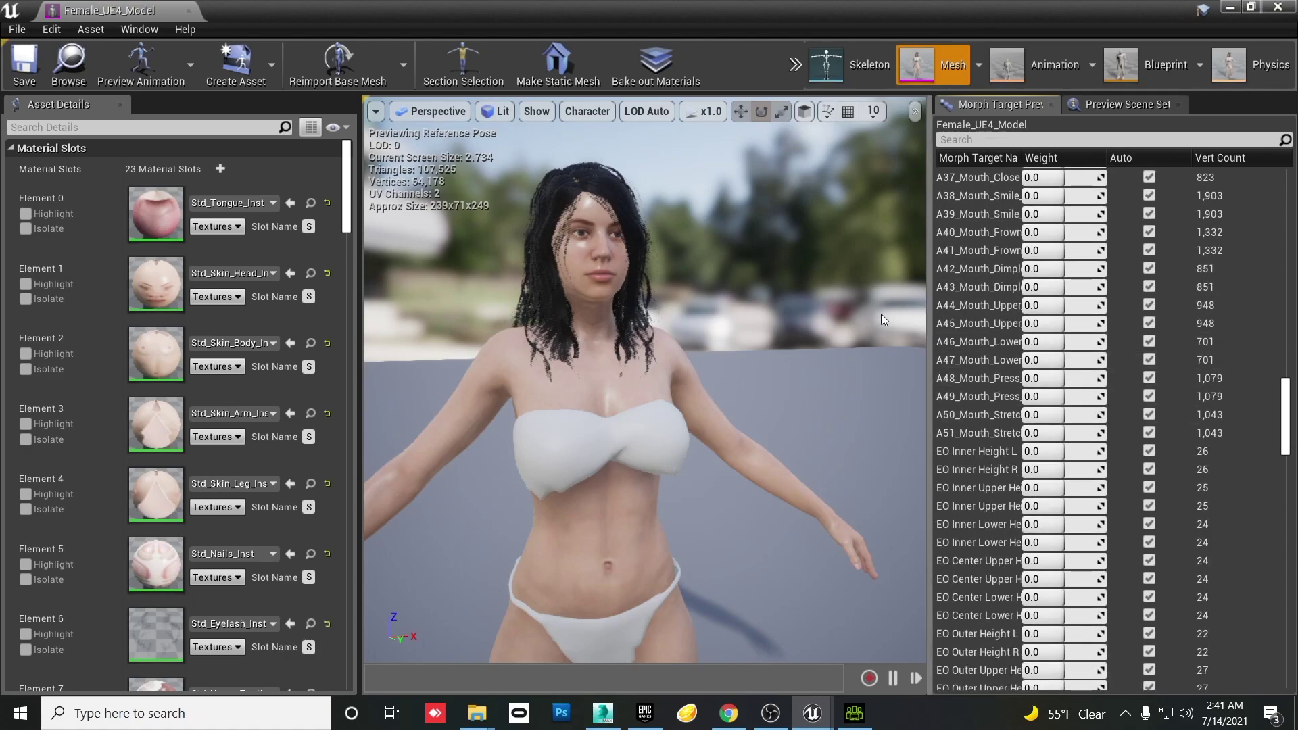
- Dock the Female_UE4_Model editor beside the level editor, return to the level, and inspect the male character and mannequin pawns
{"action": "left_click_drag", "start_coordinate": [125, 9], "coordinate": [240, 15]}
{"action": "left_click", "coordinate": [159, 10]}
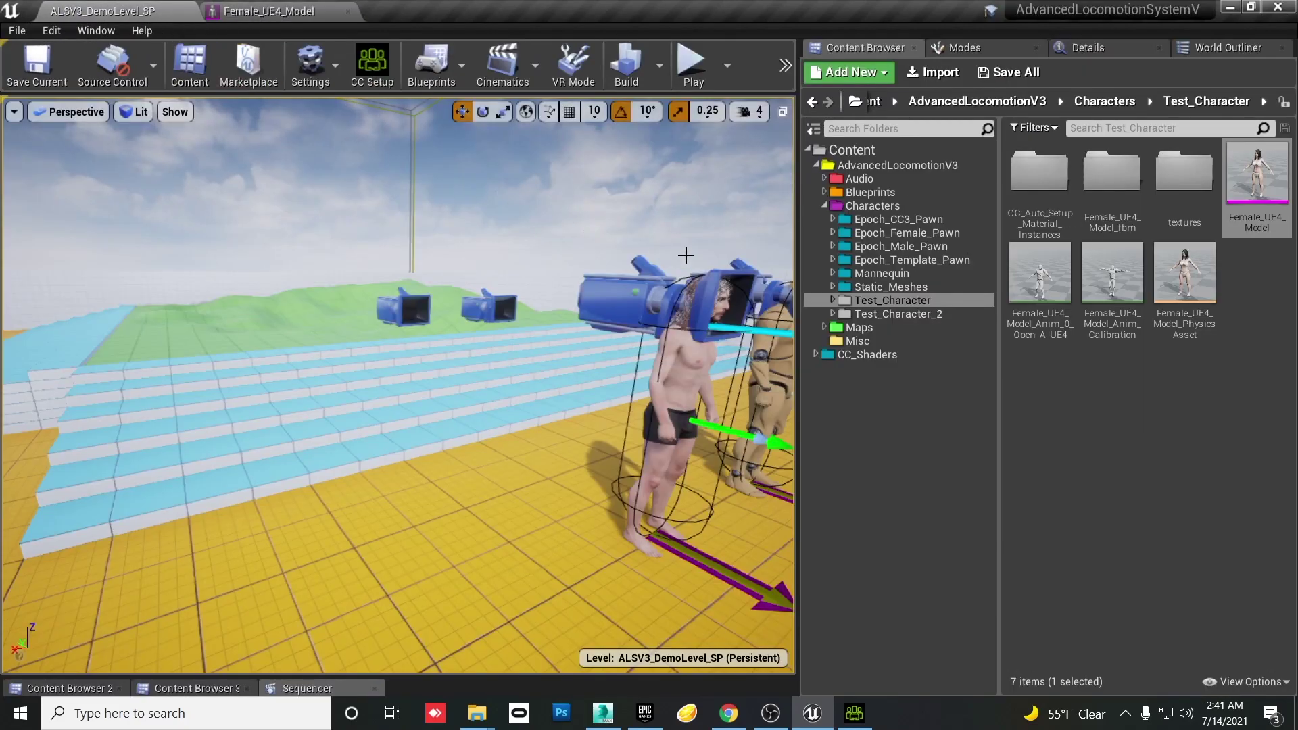
{"action": "left_click", "coordinate": [1094, 472]}
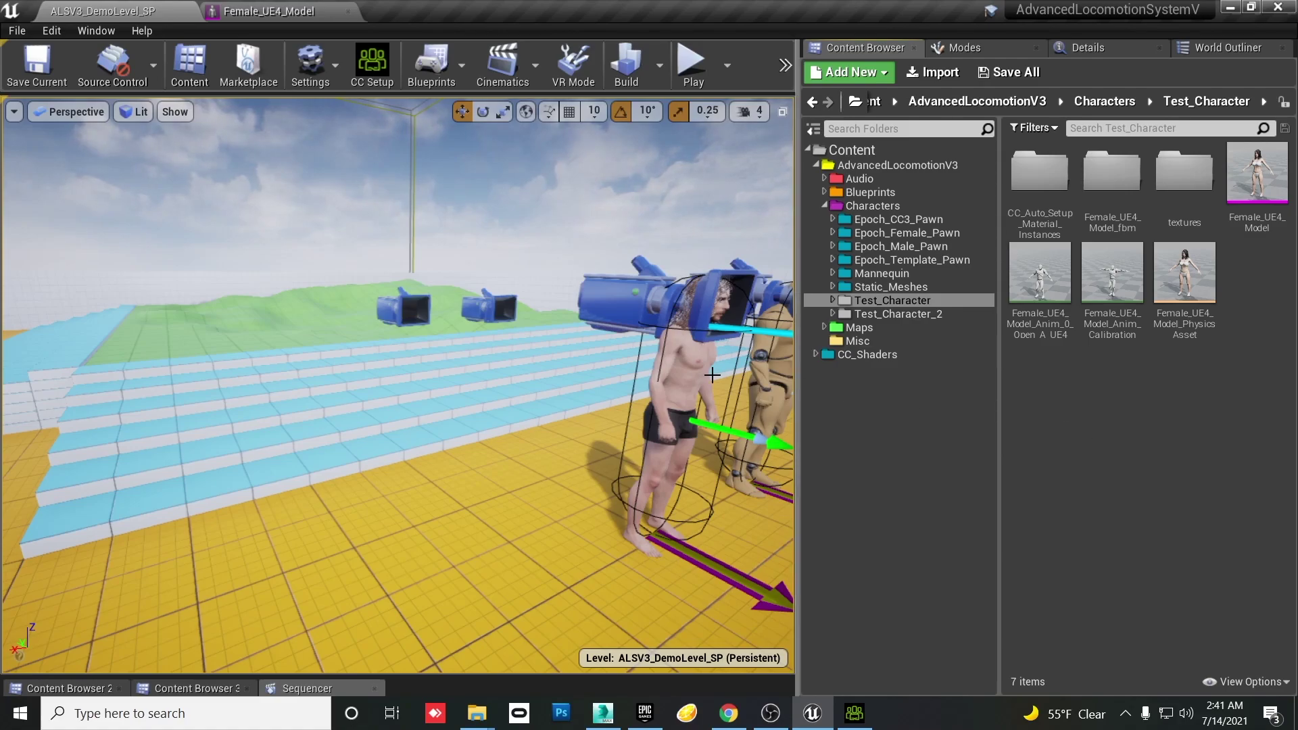
{"action": "left_click_drag", "start_coordinate": [405, 412], "coordinate": [467, 473]}
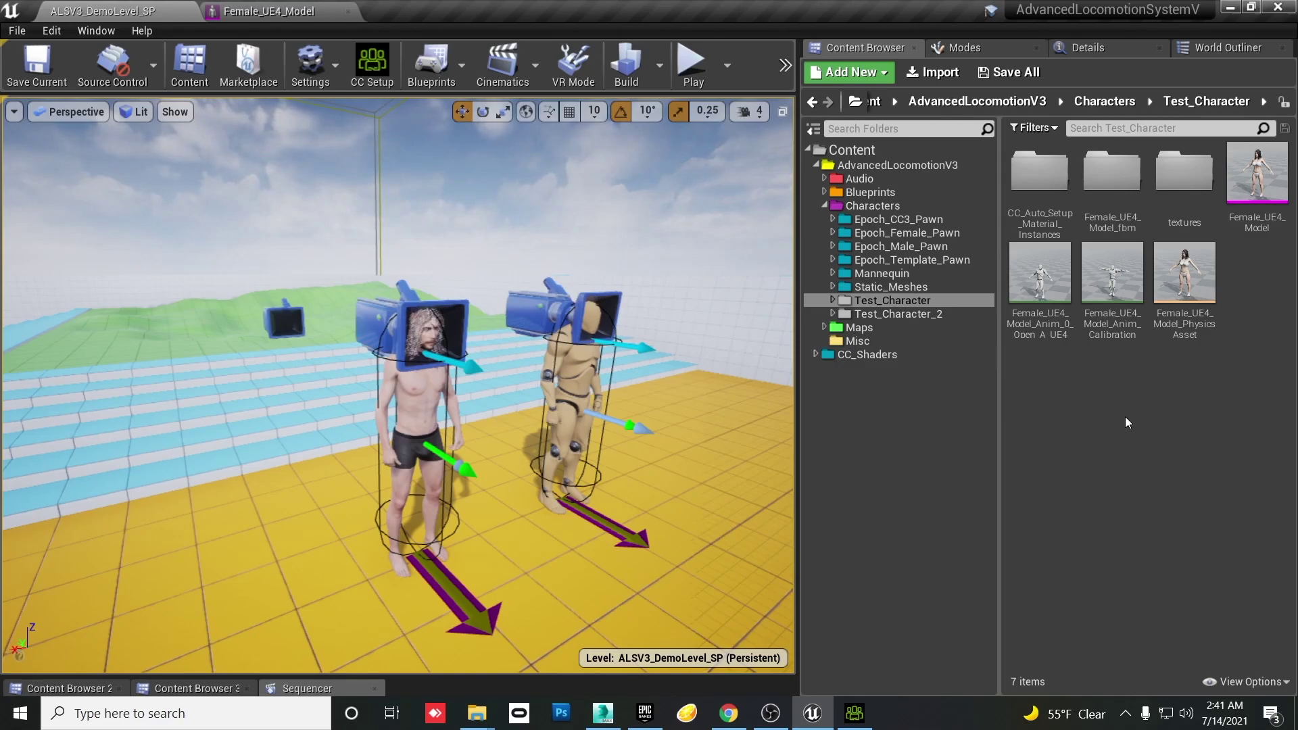
{"action": "left_click_drag", "start_coordinate": [626, 411], "coordinate": [421, 406]}
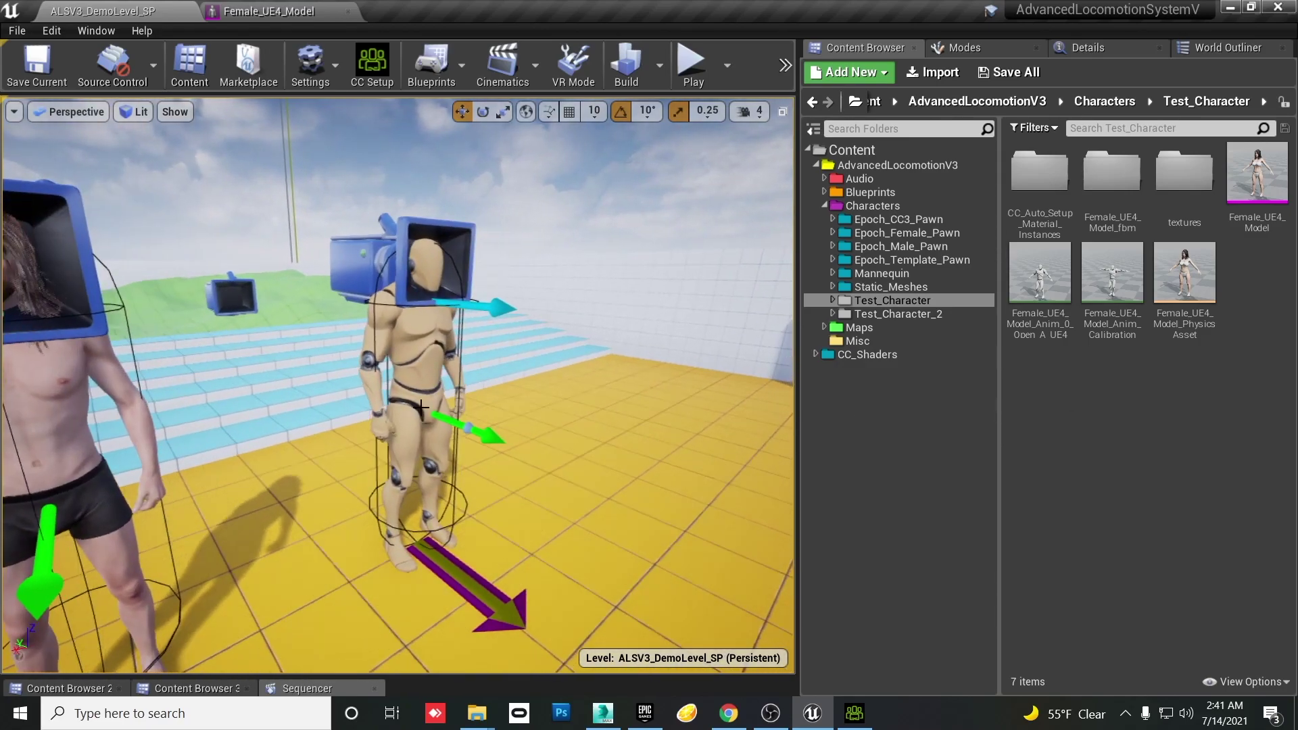
- Locate the mannequin pawn's MannequinCharacter blueprint in the project and copy it into the Test_Character folder
{"action": "right_click", "coordinate": [427, 342]}
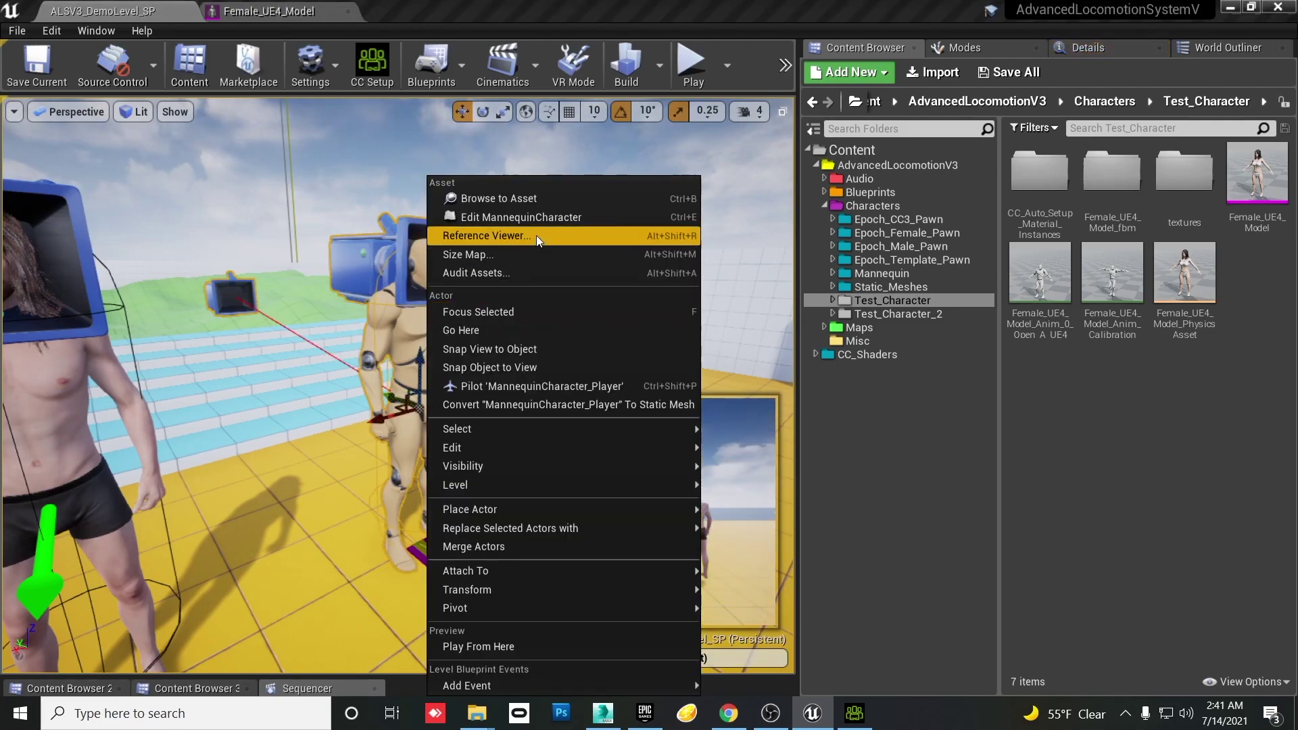
{"action": "left_click", "coordinate": [547, 197]}
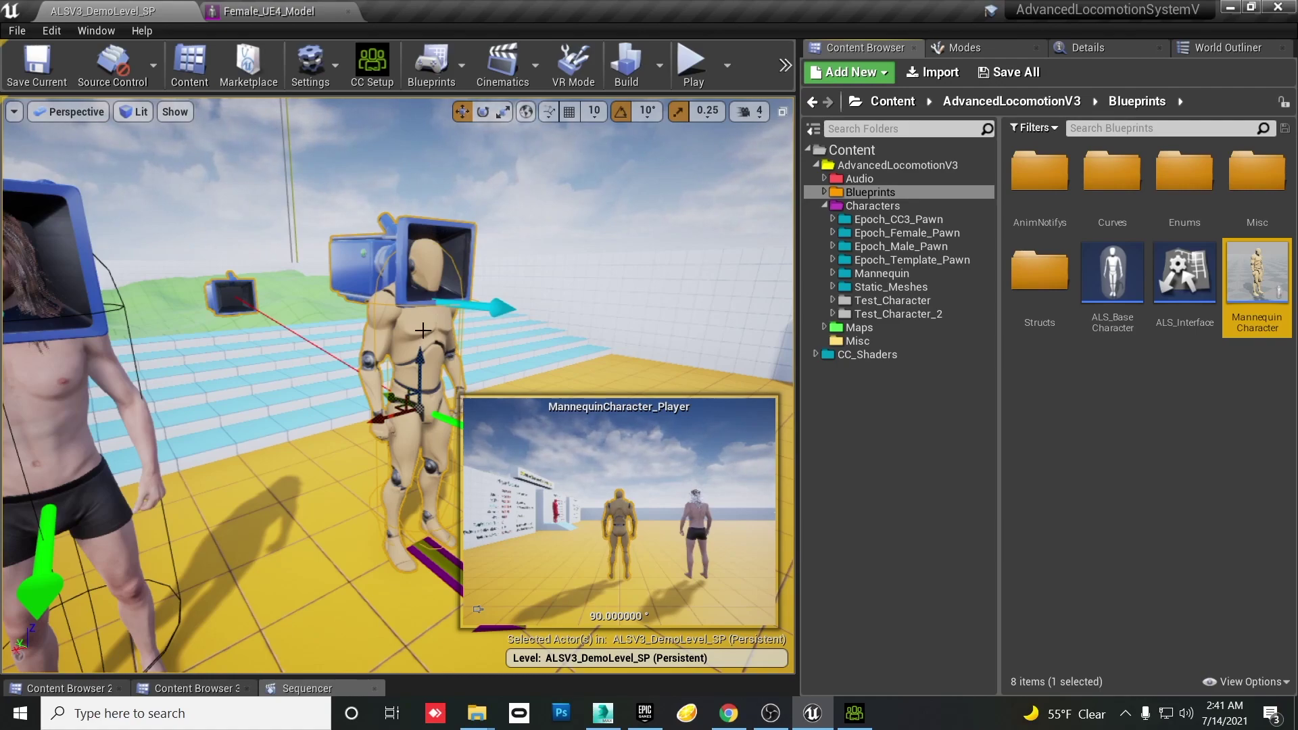
{"action": "left_click_drag", "start_coordinate": [1256, 280], "coordinate": [907, 297]}
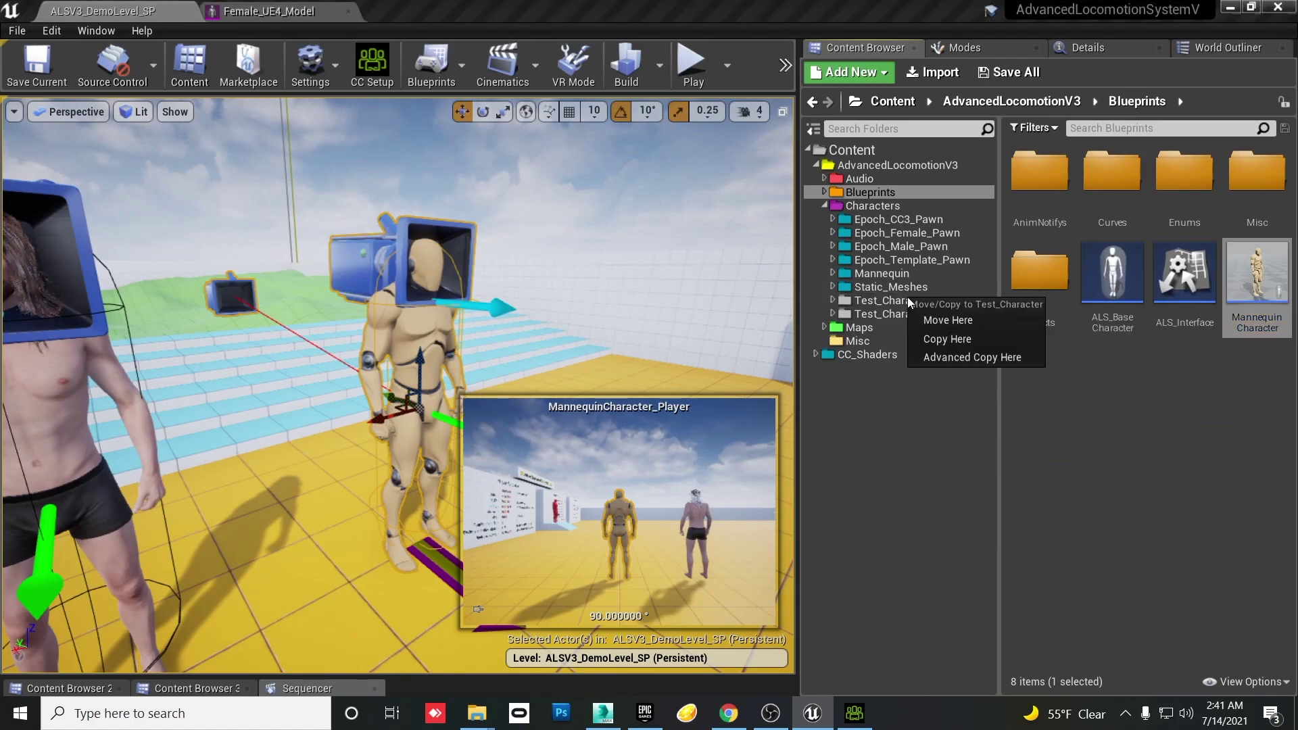
{"action": "left_click", "coordinate": [954, 335]}
- Rename the MannequinCharacter copy in the Test_Character folder as ALS_Female
{"action": "left_click", "coordinate": [834, 302]}
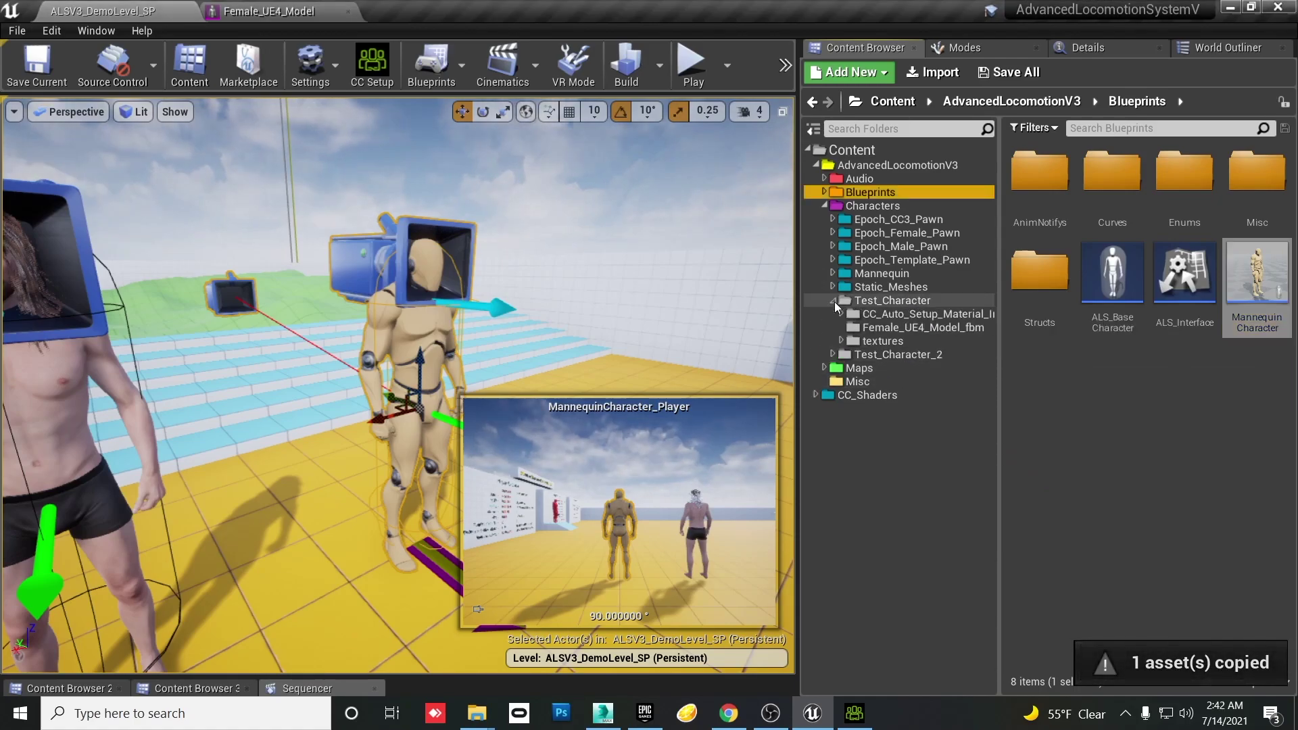
{"action": "left_click", "coordinate": [853, 299]}
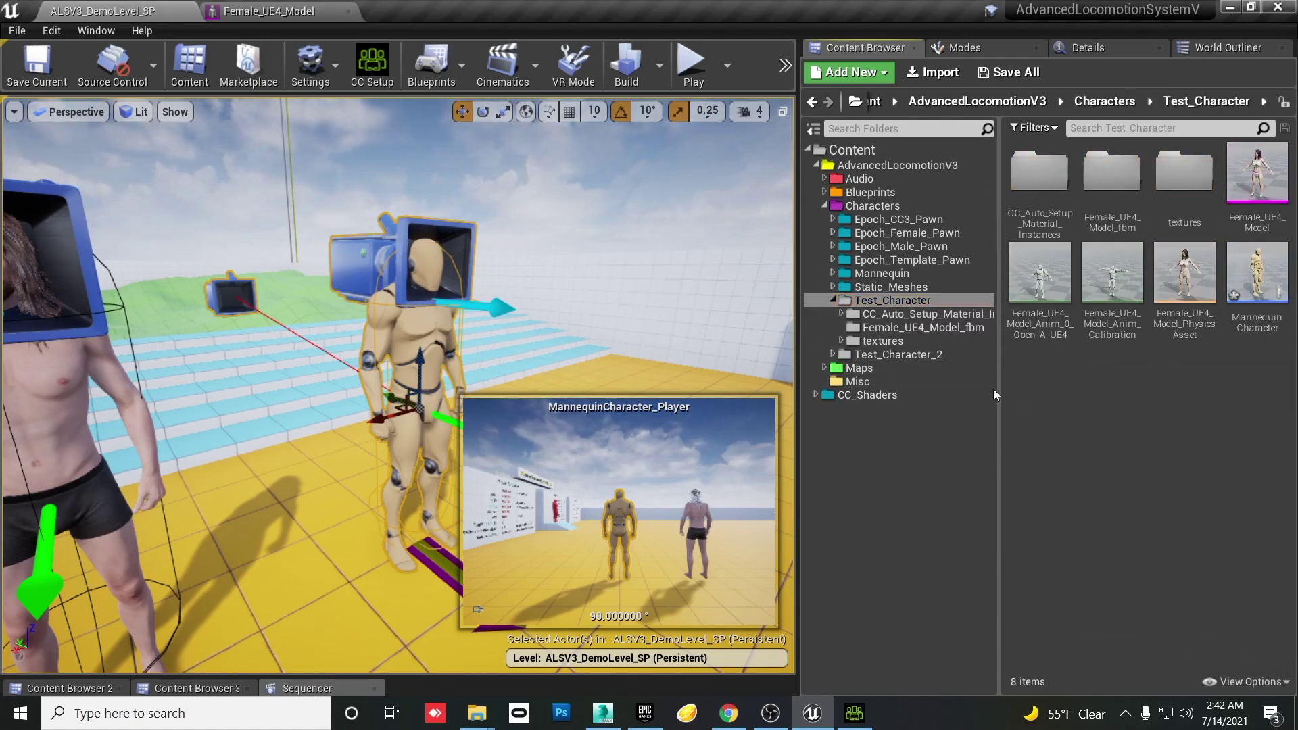
{"action": "left_click", "coordinate": [1255, 304]}
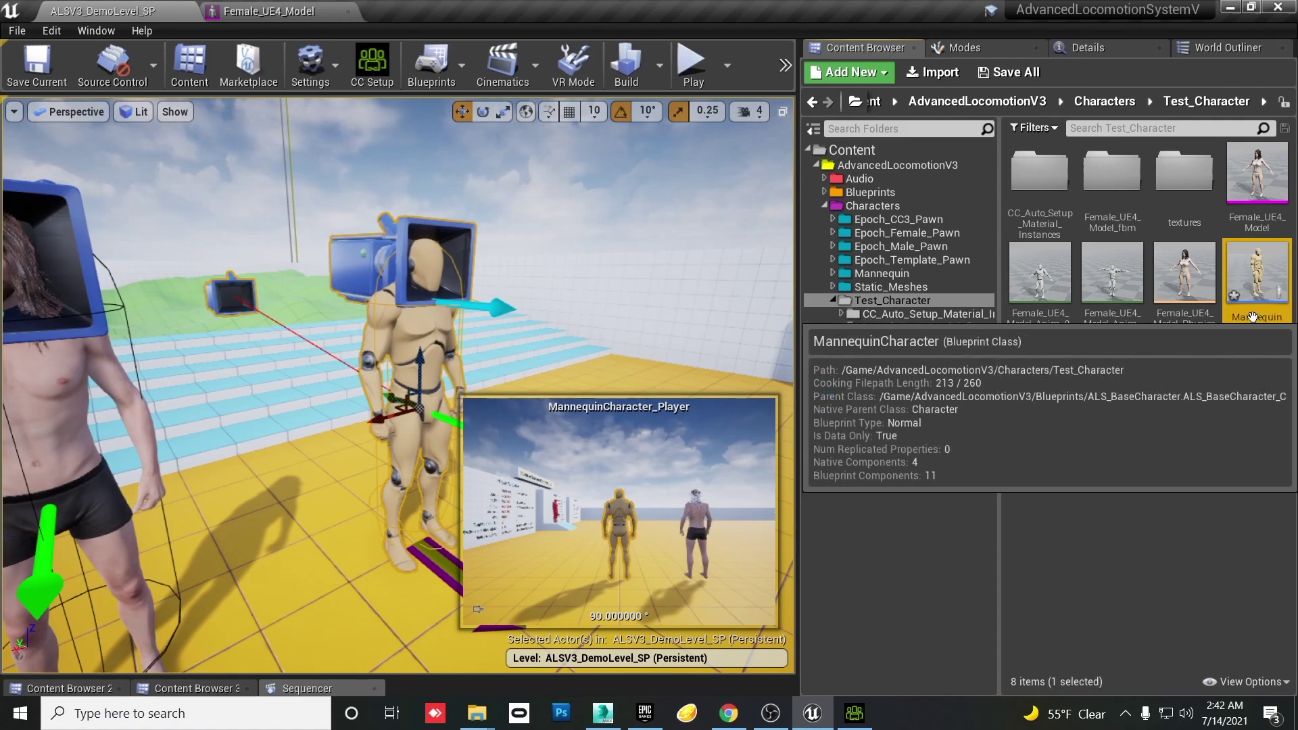
{"action": "key", "text": "F2"}
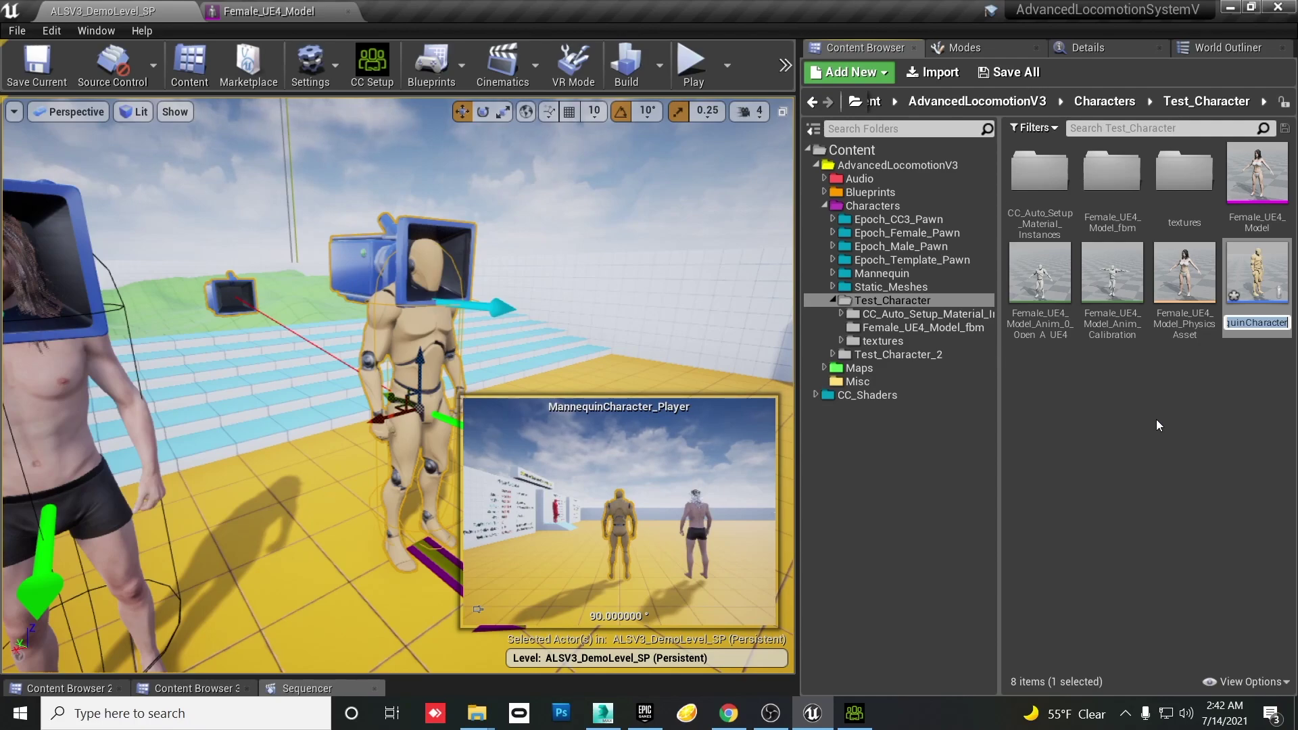
{"action": "type", "text": "ALS"}
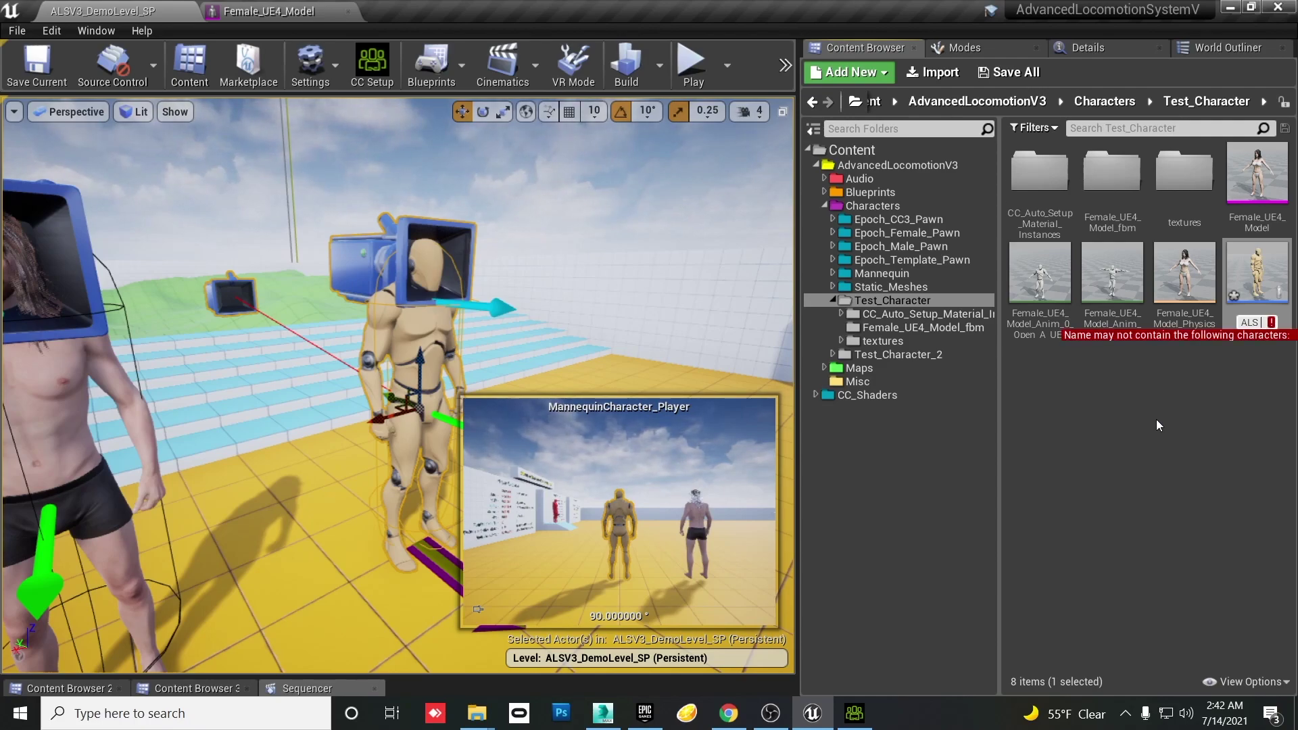
{"action": "key", "text": "BackSpace"}
{"action": "type", "text": "+"}
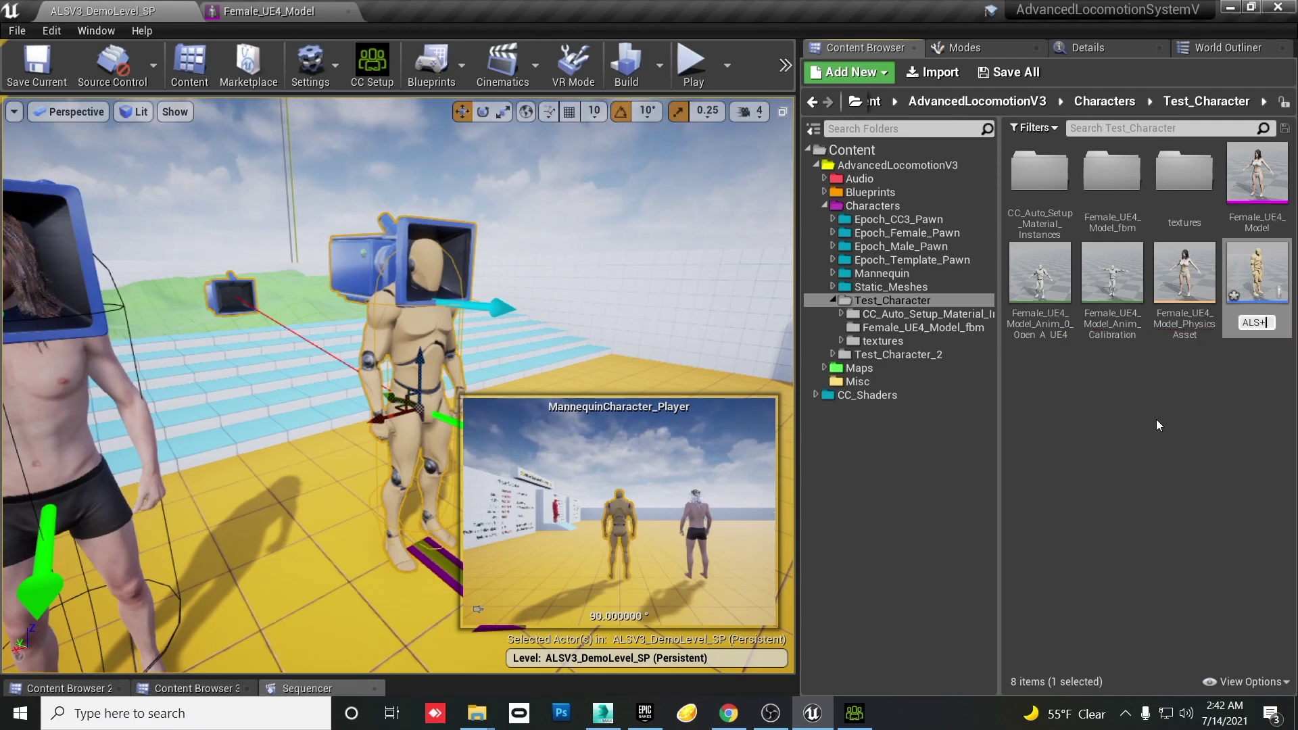
{"action": "key", "text": "BackSpace"}
{"action": "type", "text": "_F"}
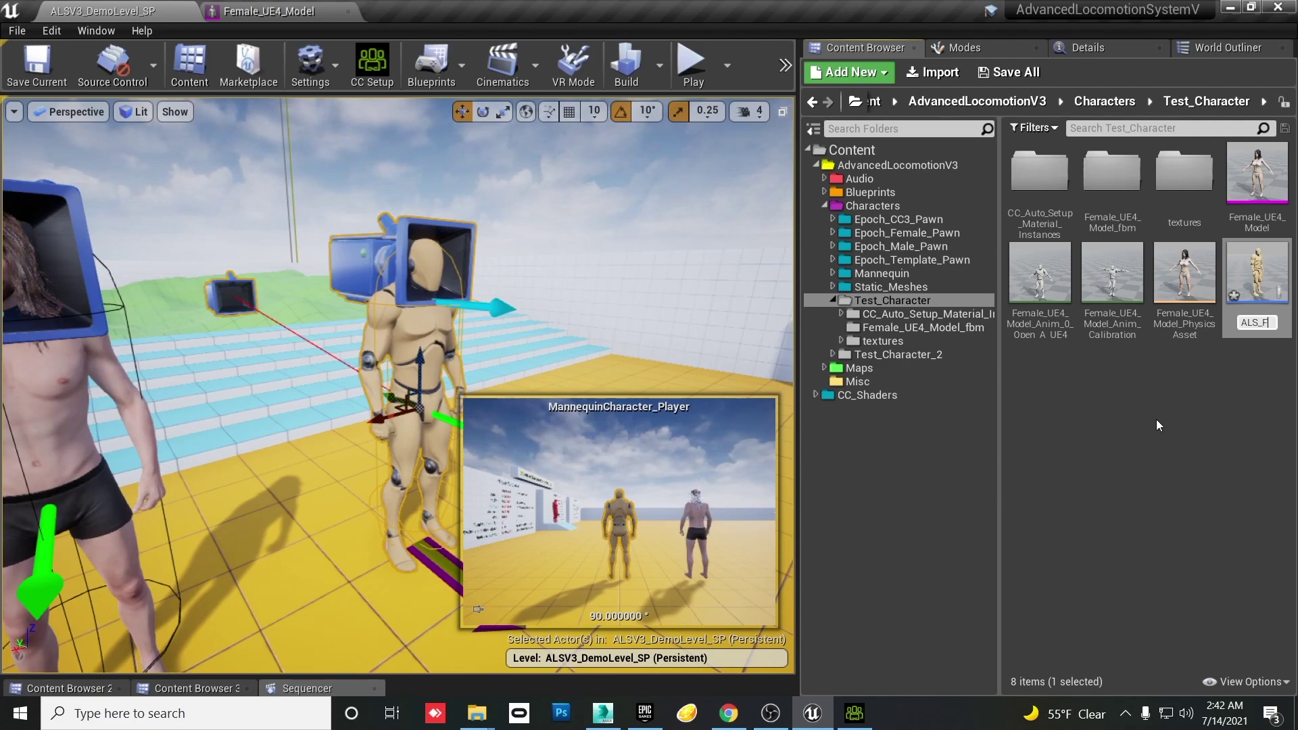
{"action": "type", "text": "emale"}
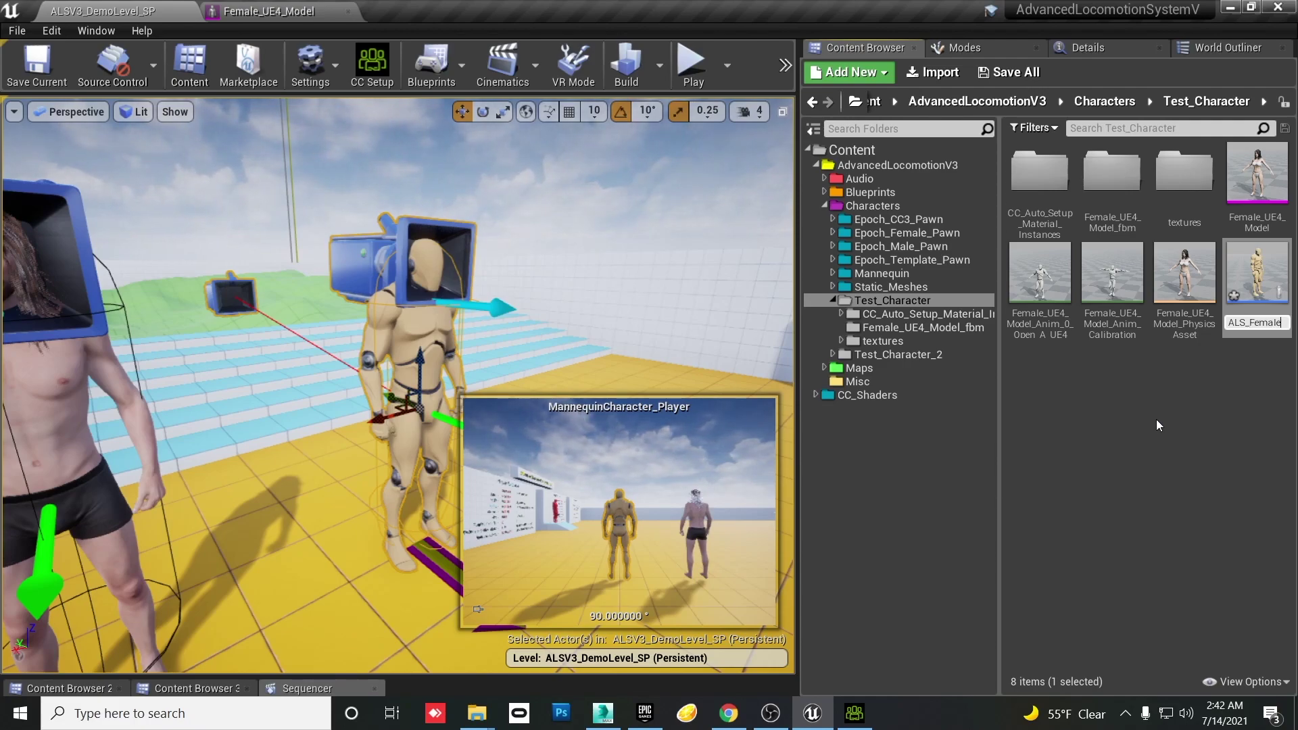
{"action": "key", "text": "Return"}
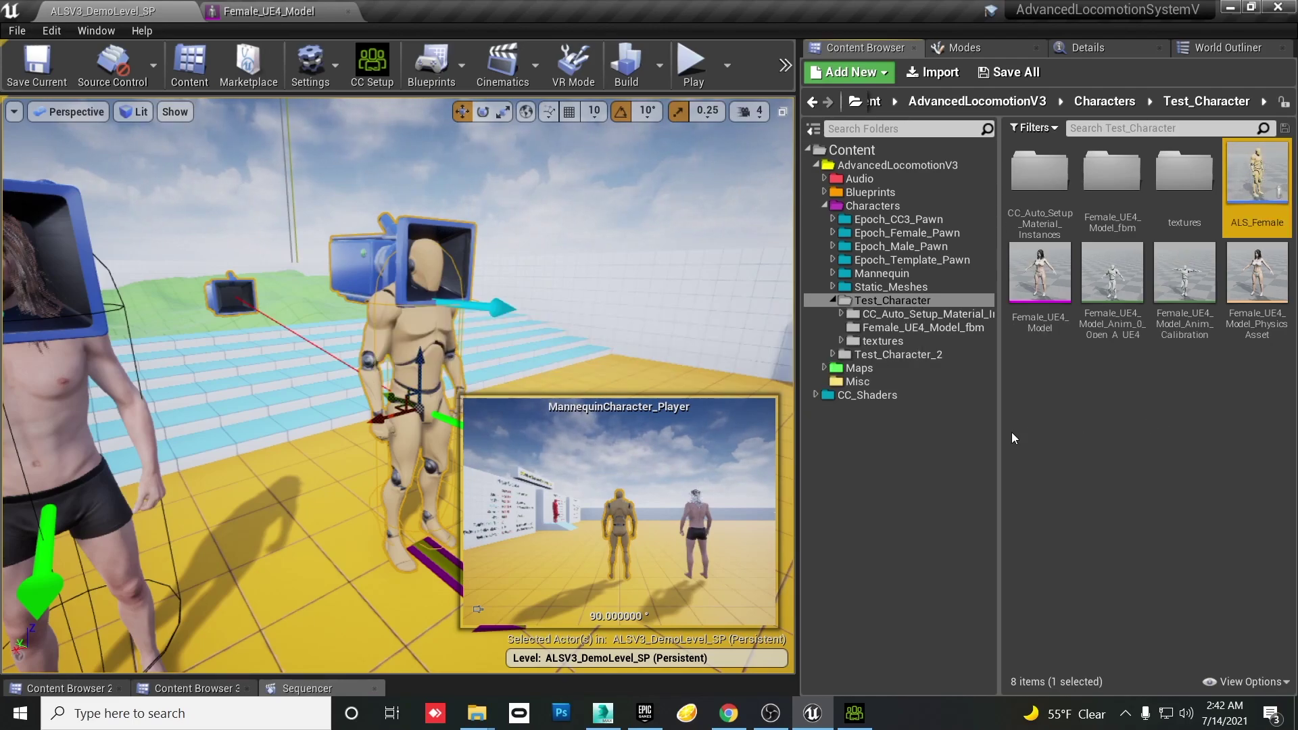
- Open ALS_Female in the full Blueprint editor and show its character preview
{"action": "double_click", "coordinate": [1255, 171]}
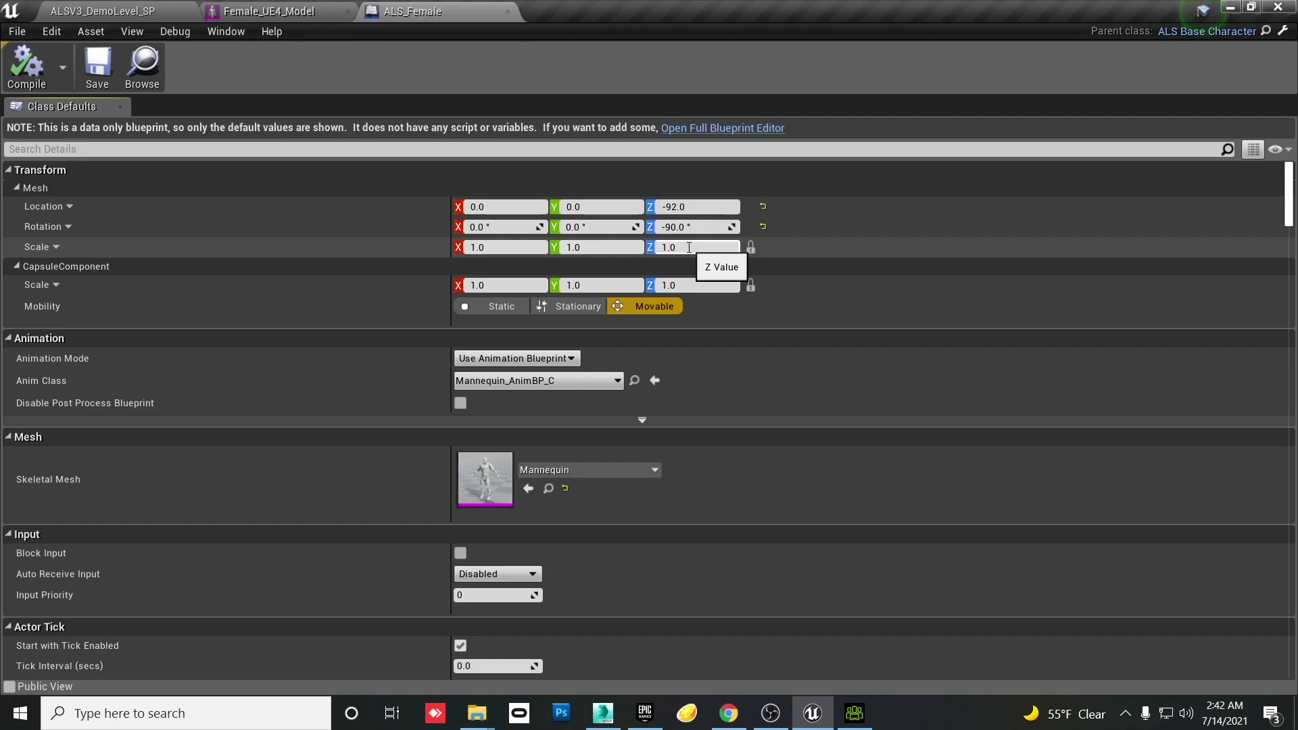
{"action": "left_click", "coordinate": [723, 128]}
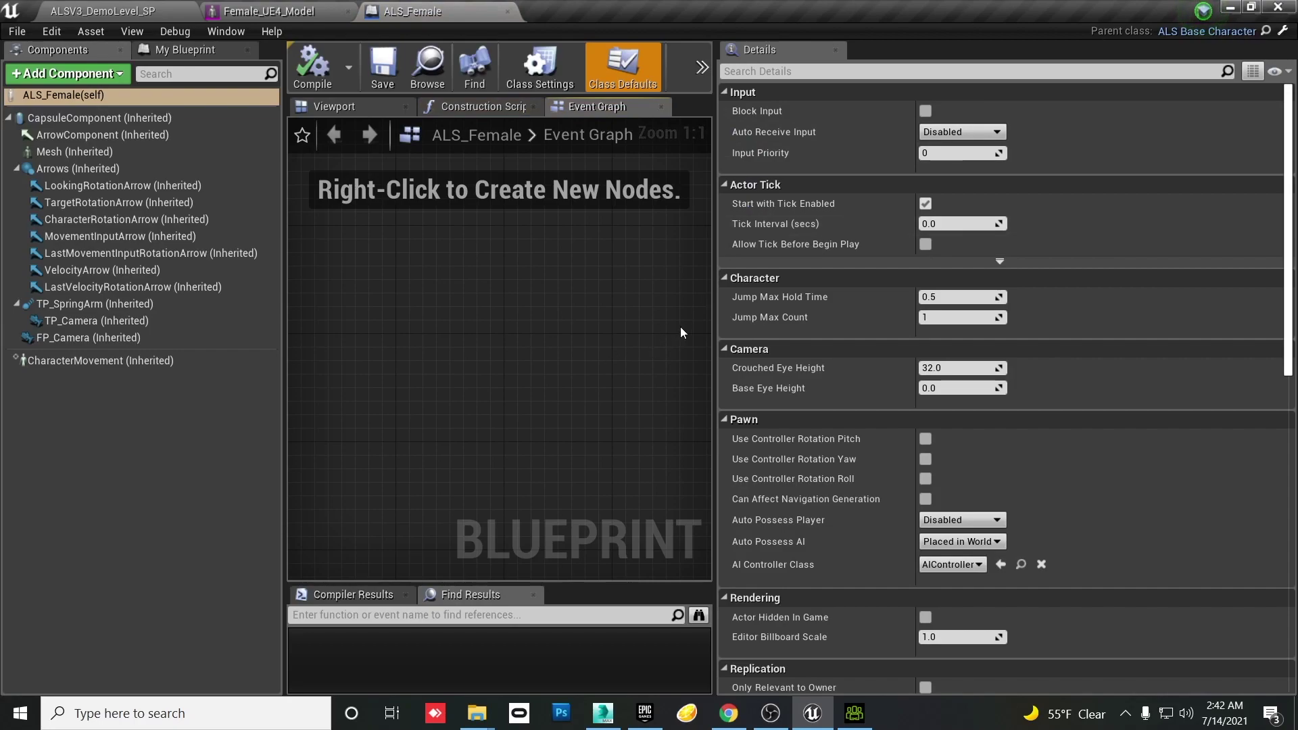
{"action": "left_click", "coordinate": [335, 107]}
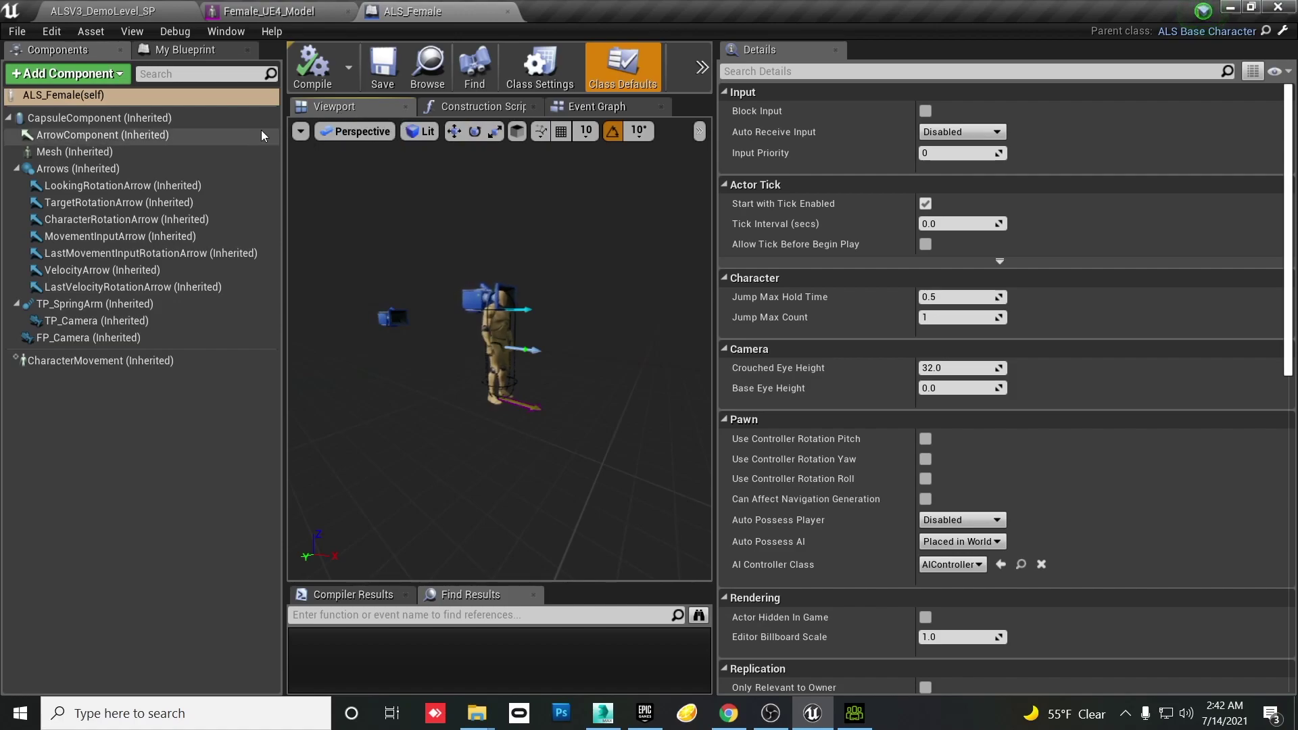
- Assign Female_UE4_Model as the skeletal mesh of ALS_Female's inherited Mesh component
{"action": "left_click", "coordinate": [82, 154]}
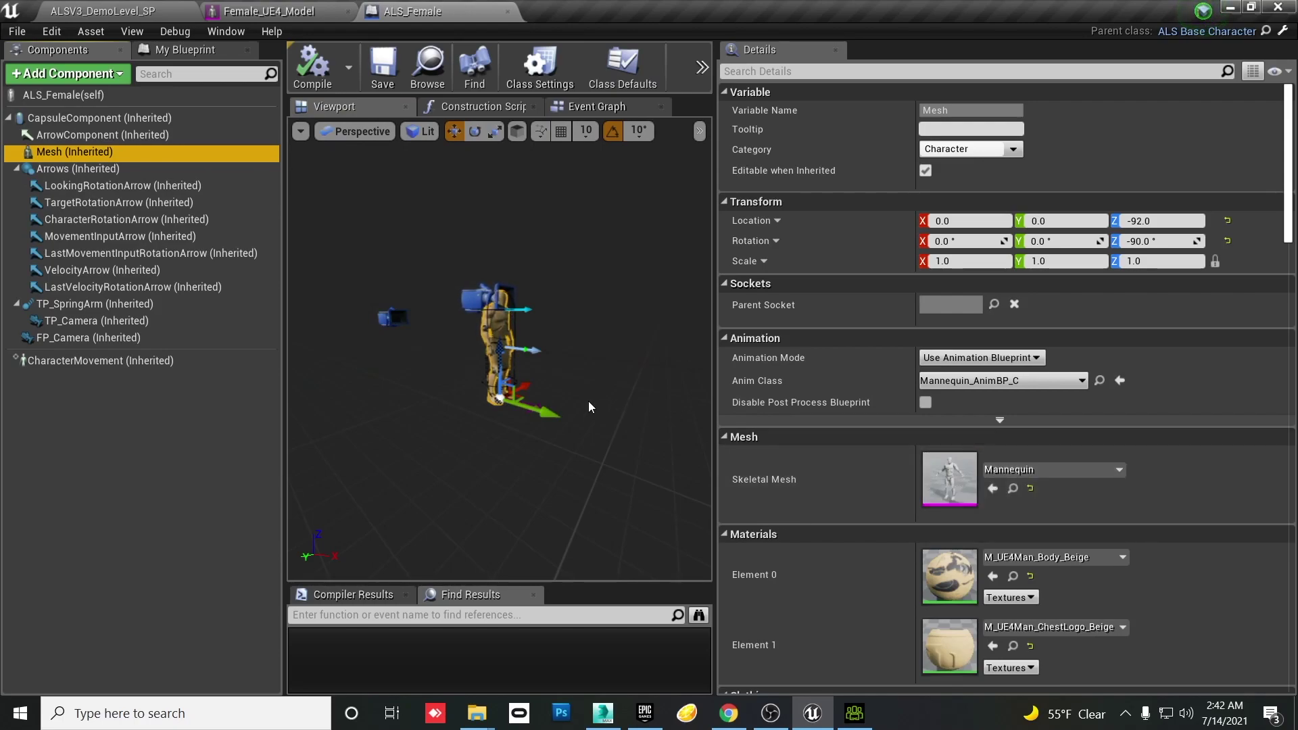
{"action": "scroll", "coordinate": [968, 466], "scroll_direction": "down", "scroll_amount": 1}
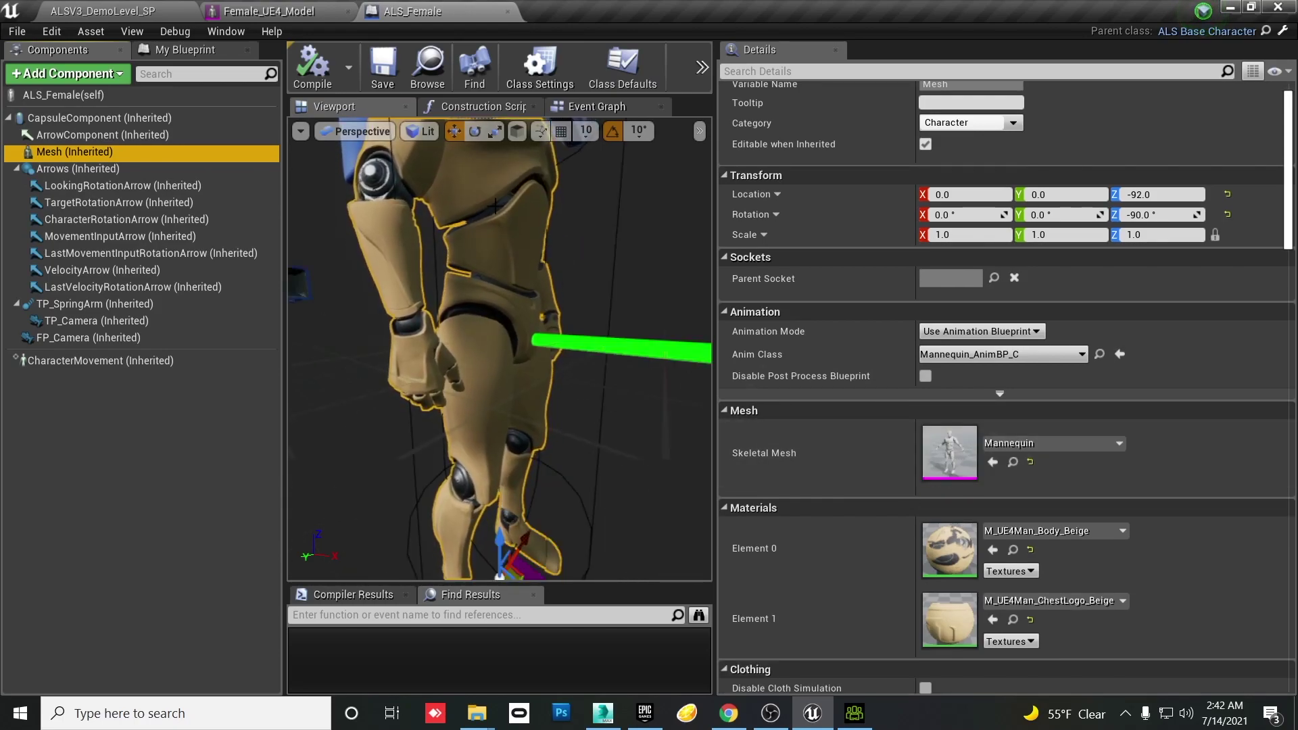
{"action": "key", "text": "ctrl+b"}
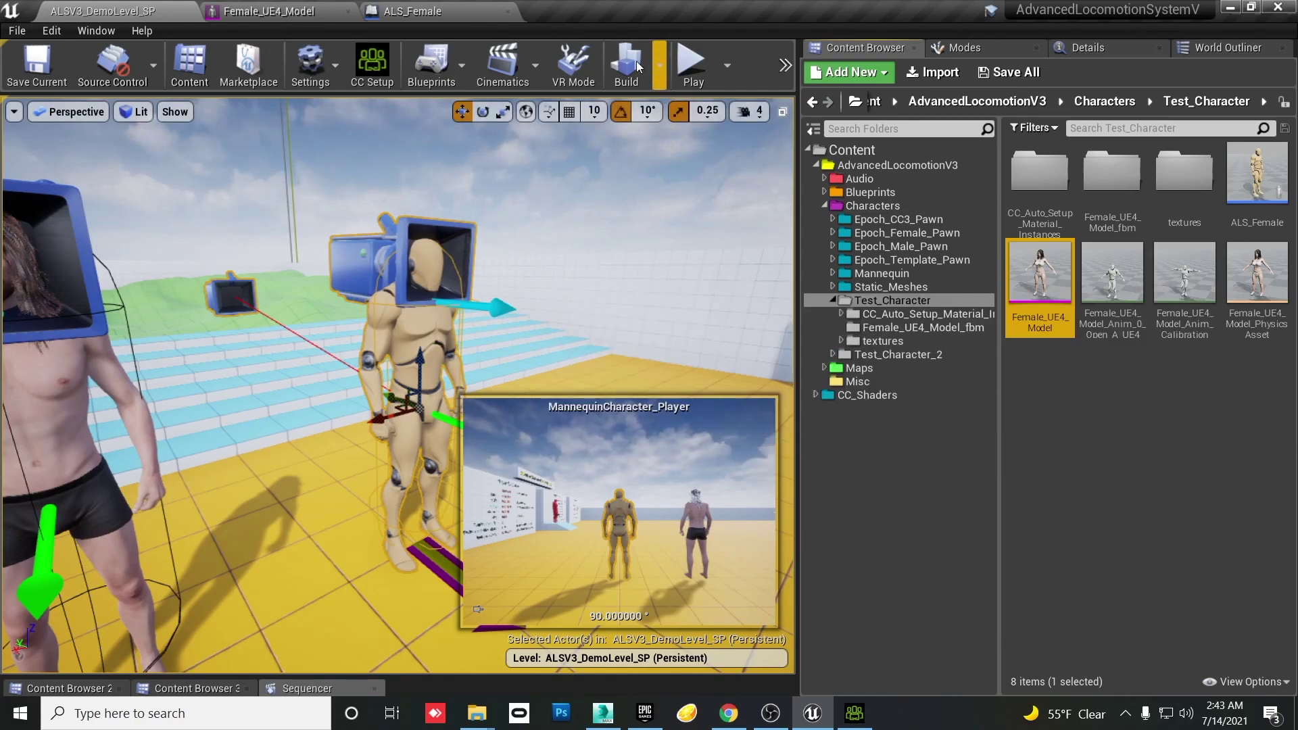
{"action": "left_click", "coordinate": [418, 16]}
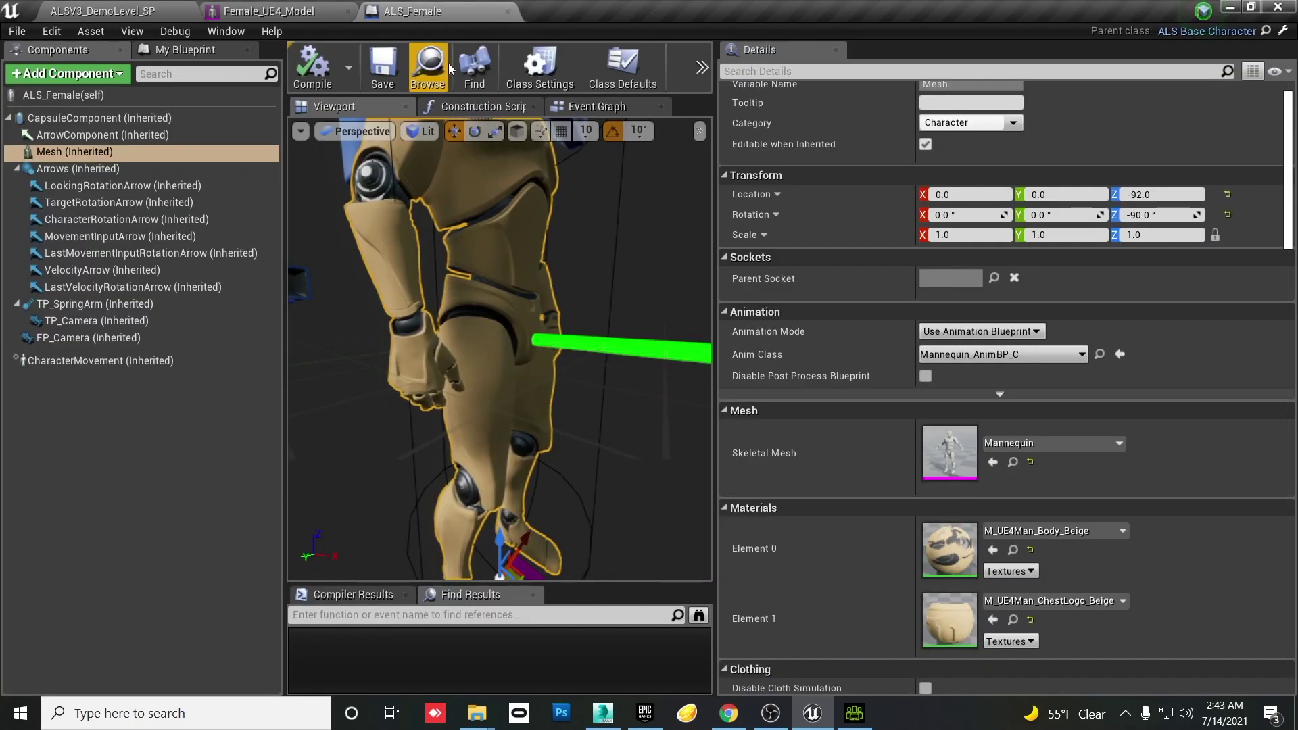
{"action": "left_click", "coordinate": [993, 462]}
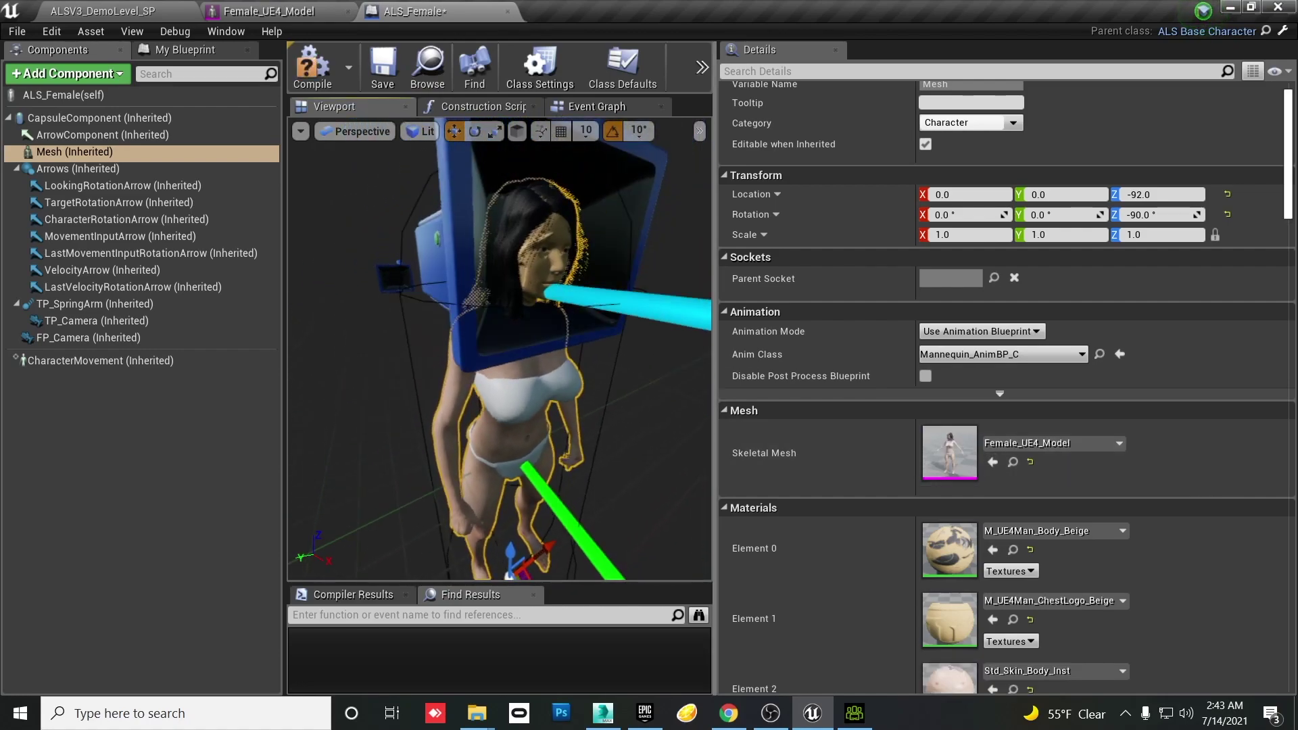
- Set the Mesh component's Element 0 material to Std_Tongue_Inst, found from the Female_UE4_Model mesh's material slots
{"action": "scroll", "coordinate": [500, 348], "scroll_direction": "up", "scroll_amount": 3}
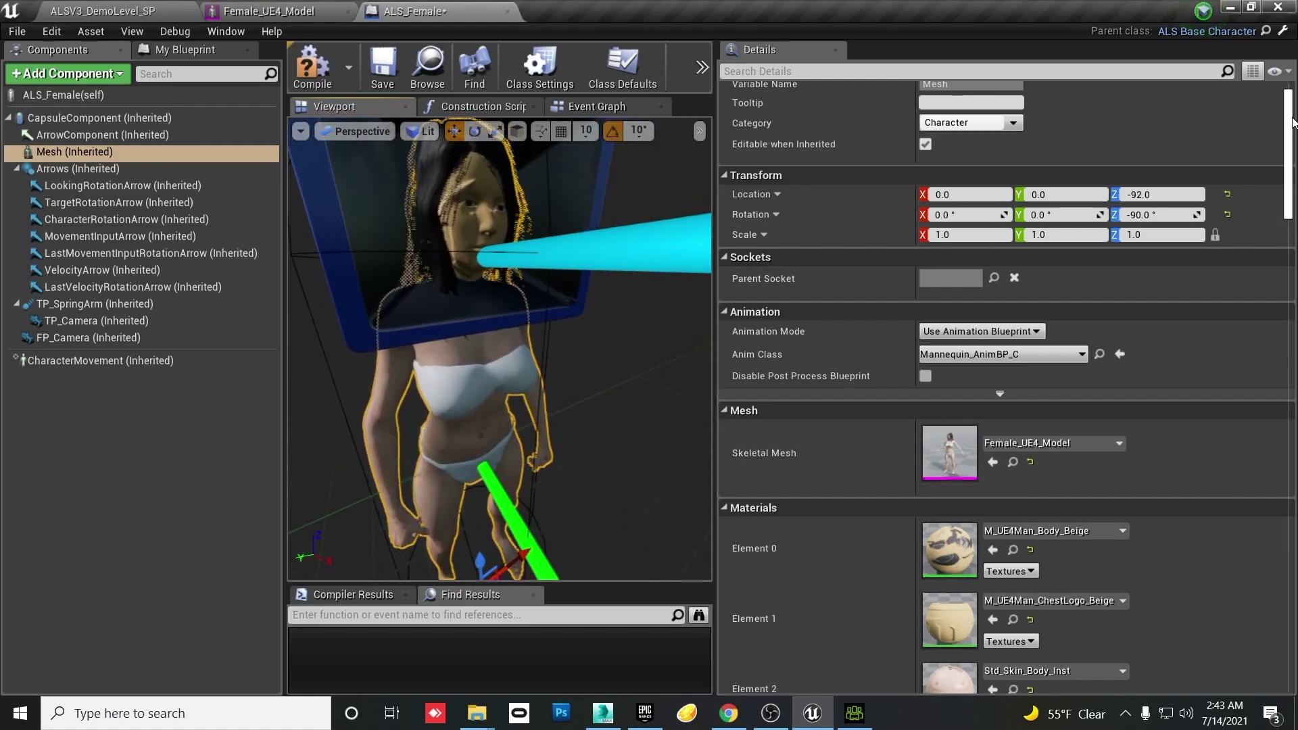
{"action": "left_click_drag", "start_coordinate": [1288, 122], "coordinate": [1288, 152]}
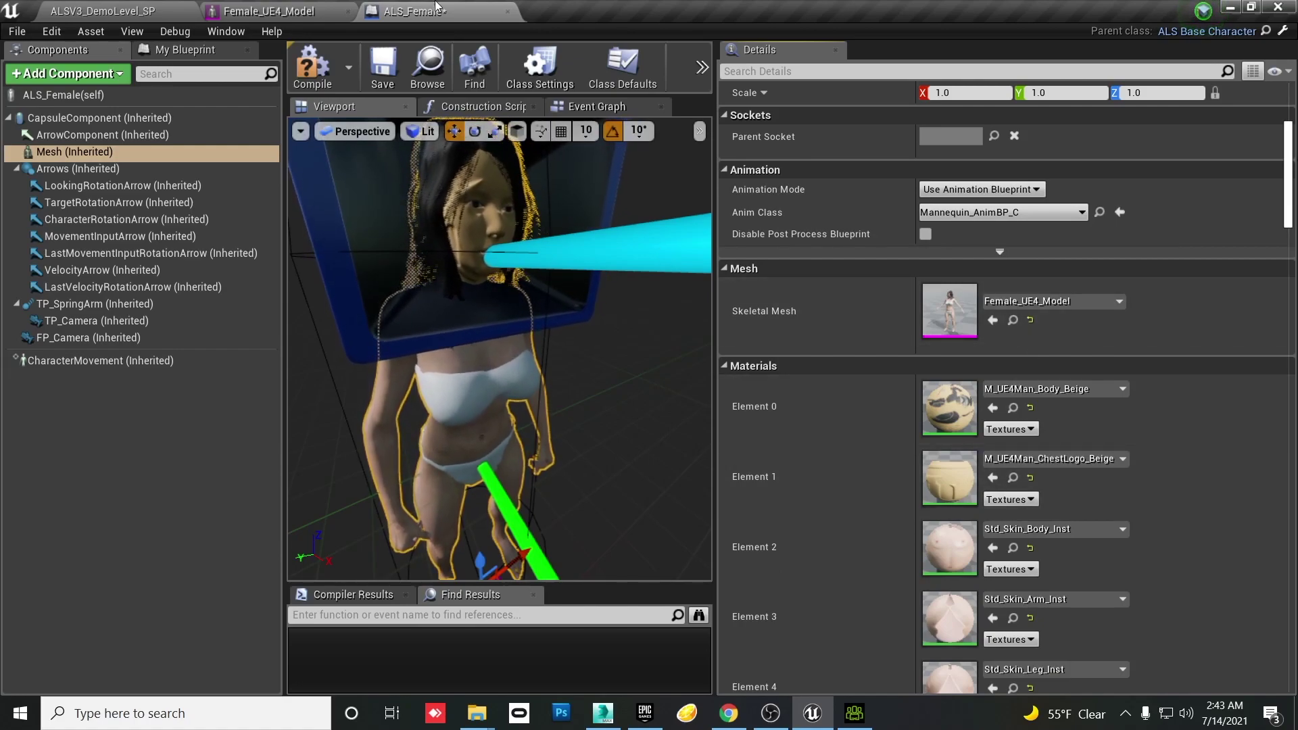
{"action": "left_click", "coordinate": [270, 8]}
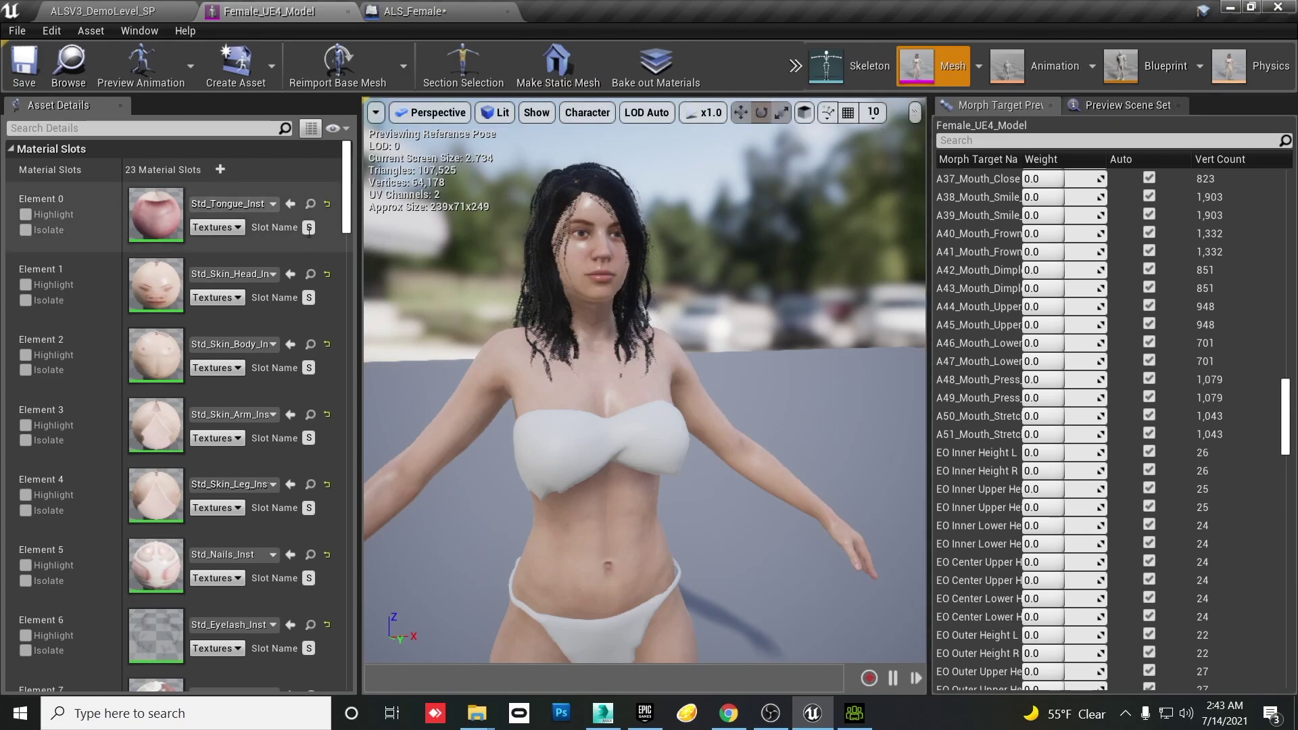
{"action": "left_click", "coordinate": [311, 203]}
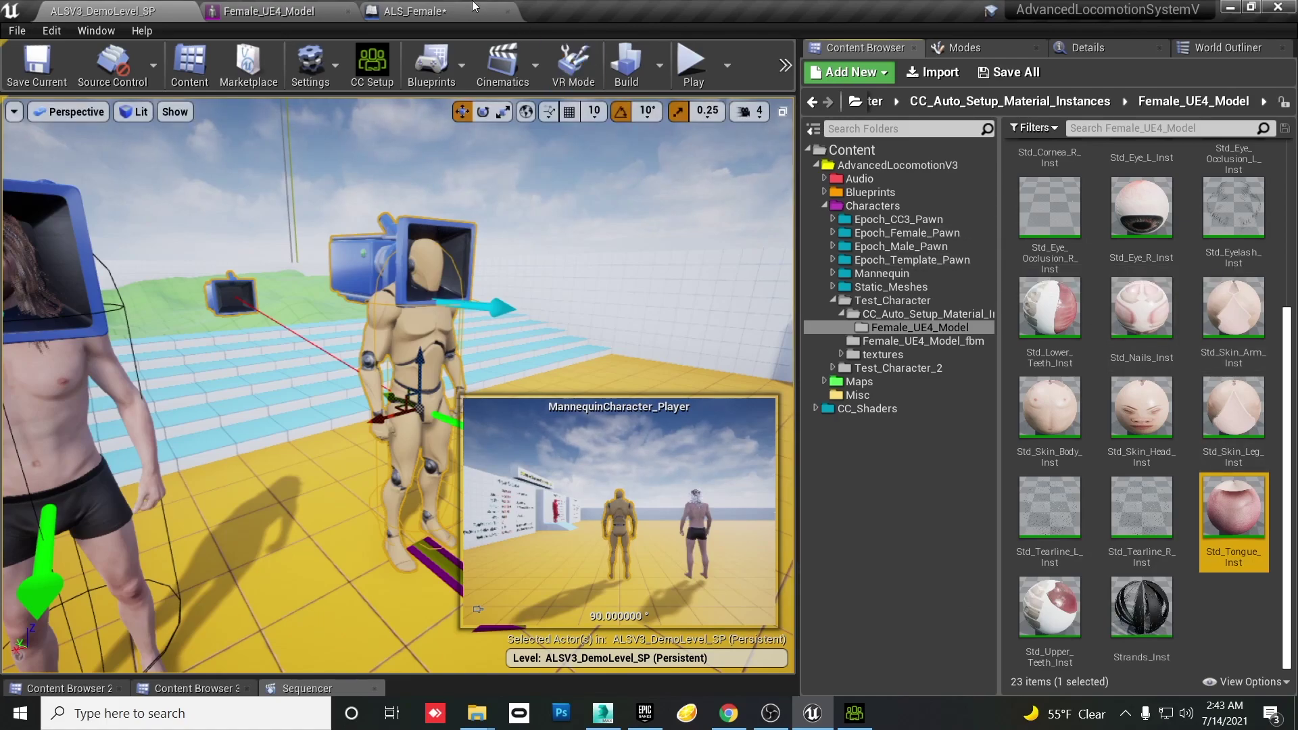
{"action": "left_click", "coordinate": [410, 14]}
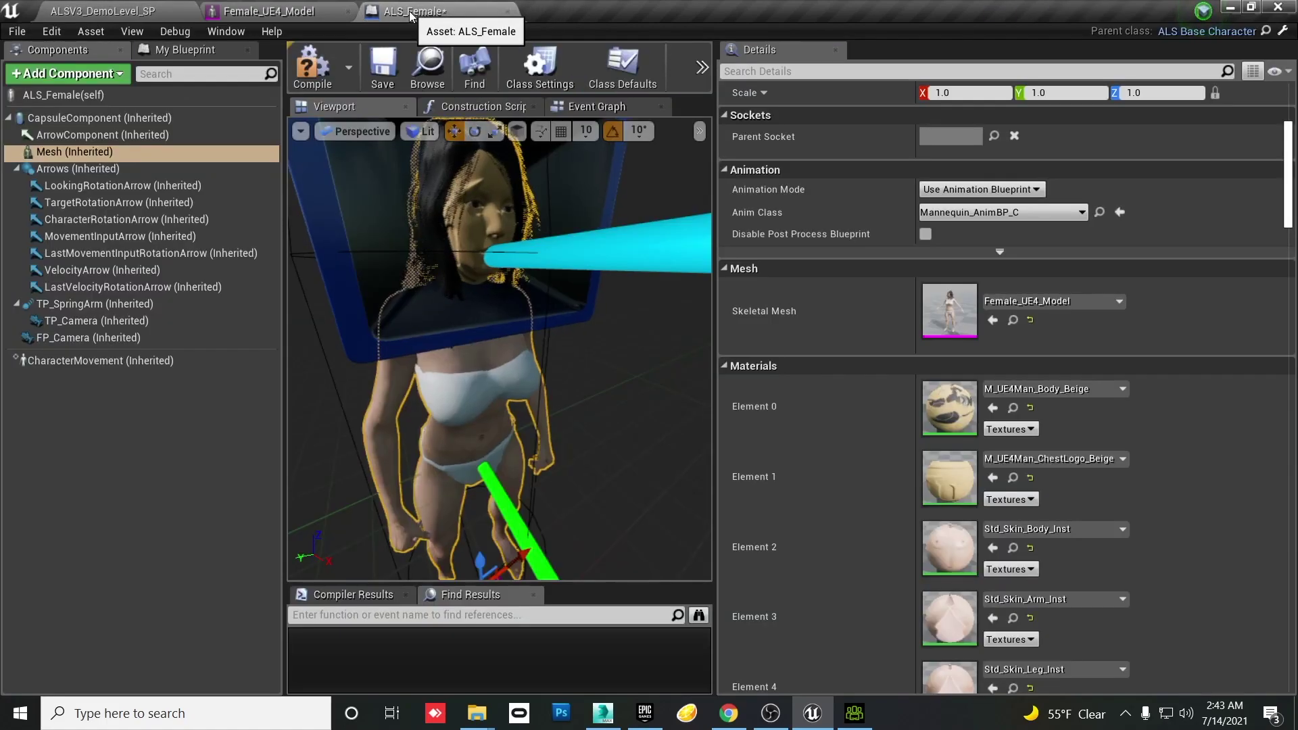
{"action": "left_click", "coordinate": [992, 408]}
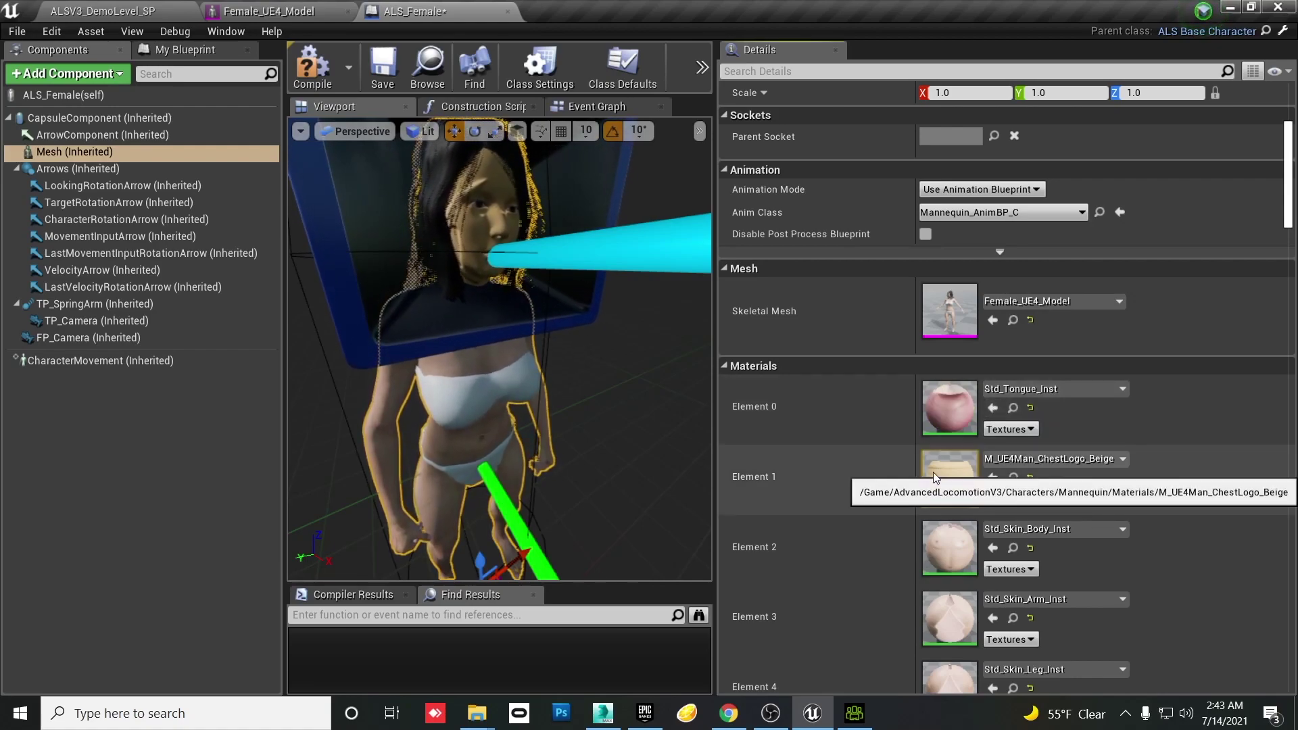
- Set the Mesh component's Element 1 material to Std_Skin_Head_Inst, found from the Female_UE4_Model mesh's material slots
{"action": "left_click", "coordinate": [263, 12]}
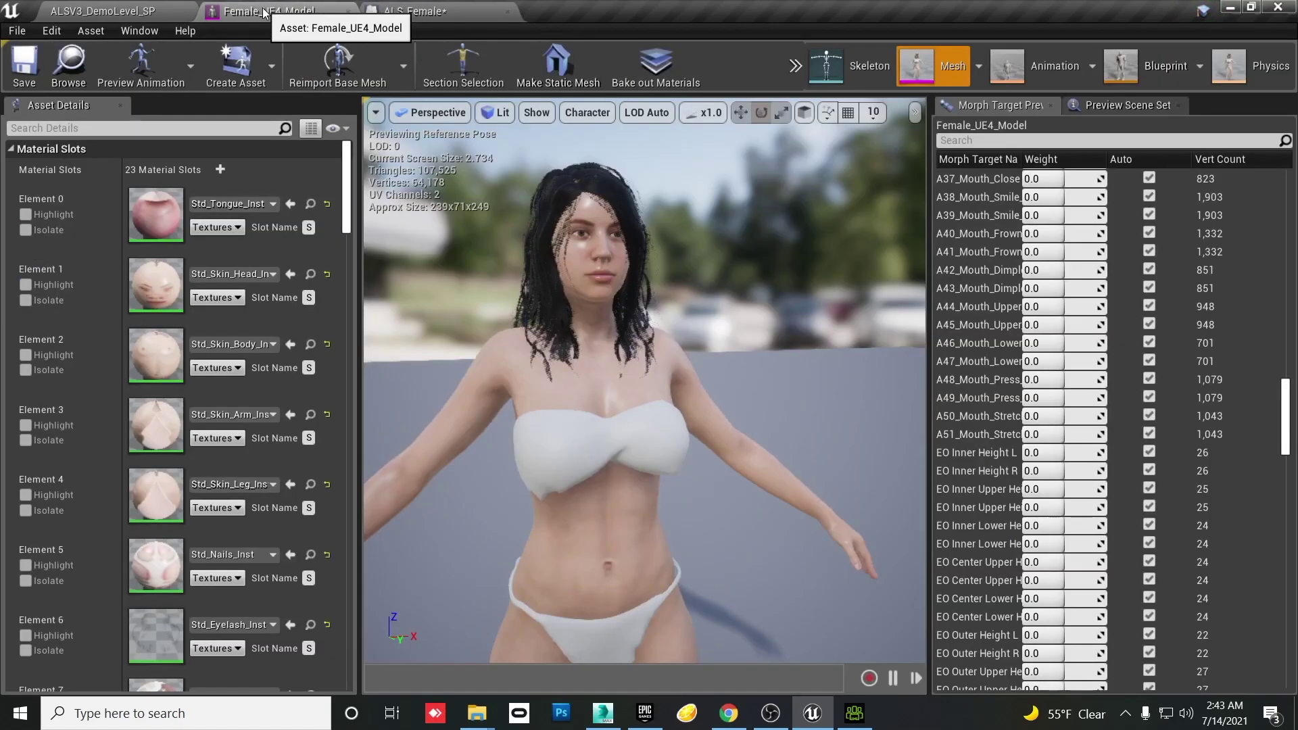
{"action": "left_click", "coordinate": [310, 274]}
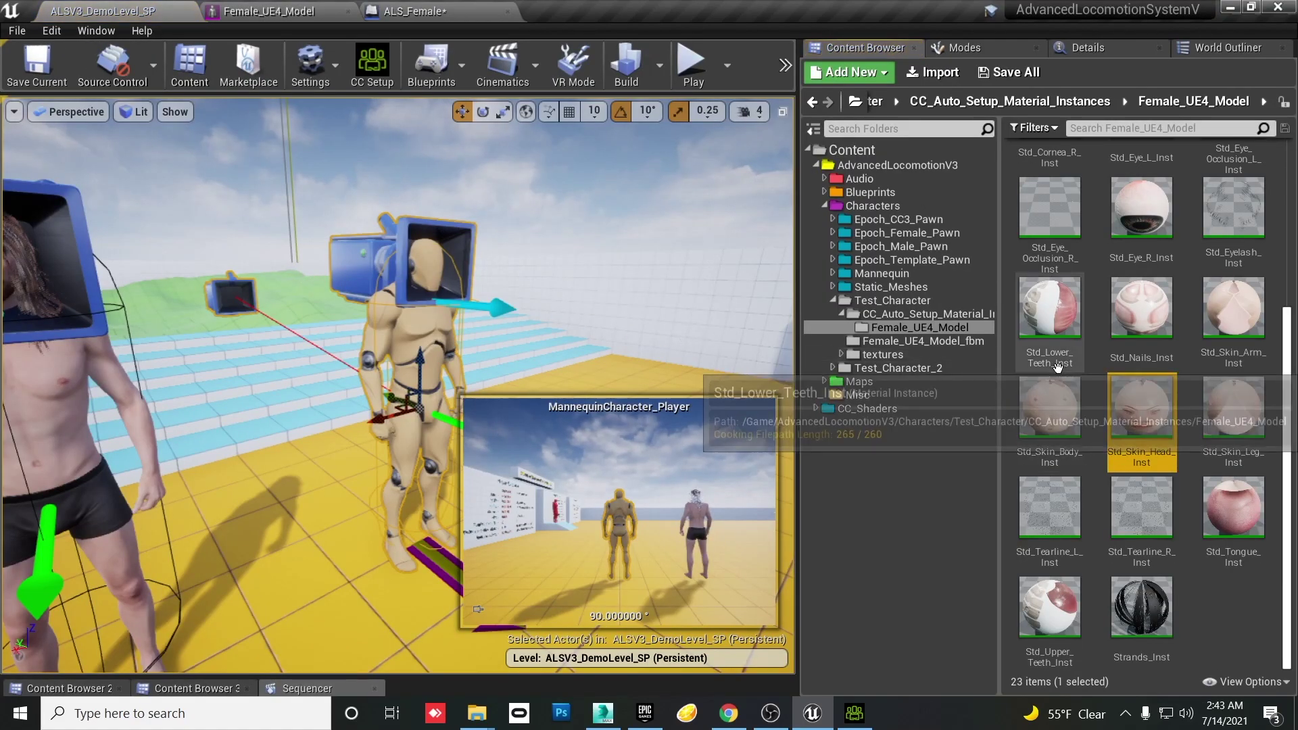
{"action": "left_click", "coordinate": [410, 8]}
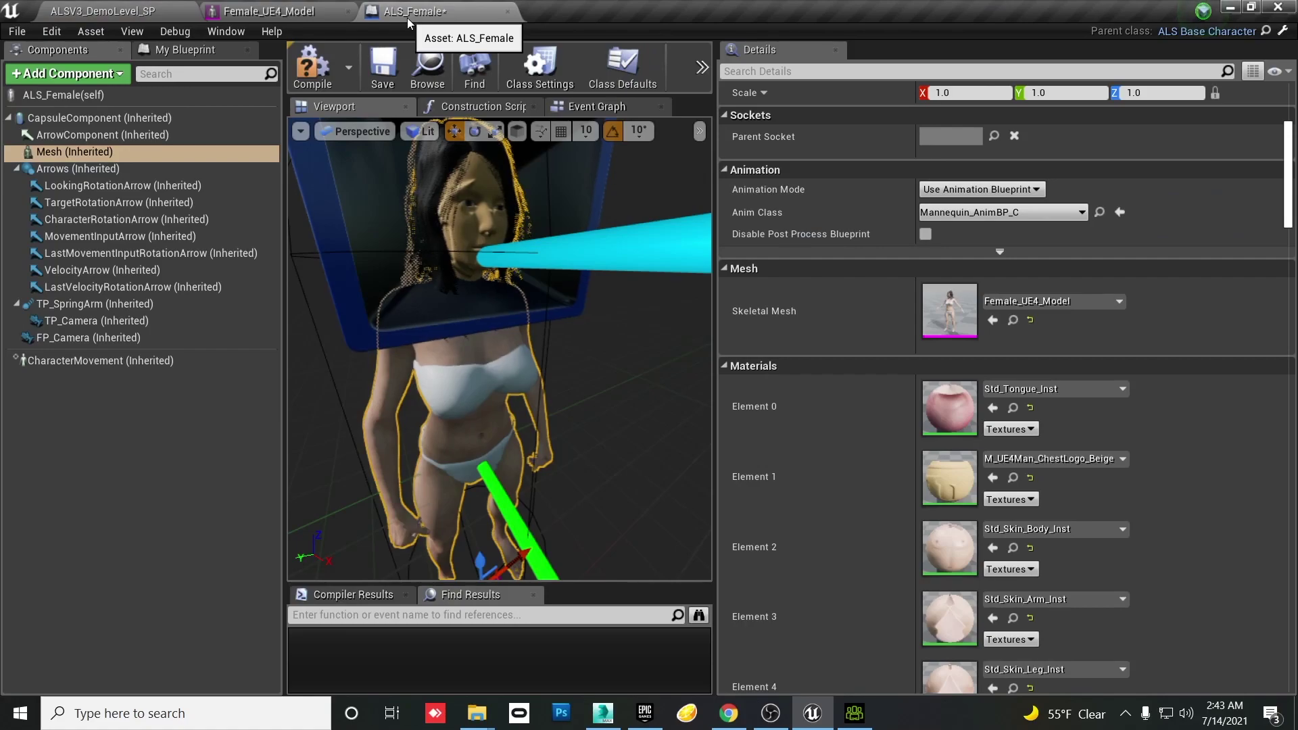
{"action": "left_click", "coordinate": [992, 478]}
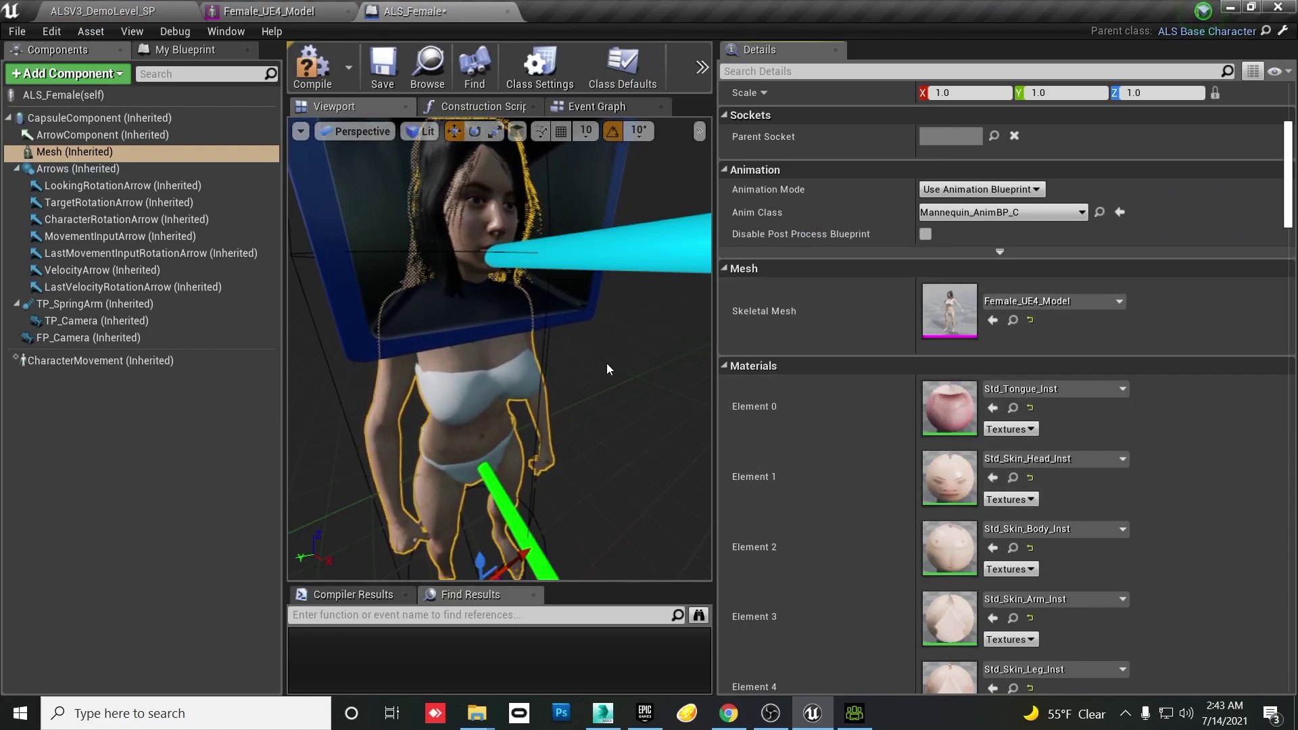
- Check the Mesh component's remaining material elements for leftover mannequin materials, then return to its transform settings
{"action": "scroll", "coordinate": [925, 435], "scroll_direction": "down", "scroll_amount": 10}
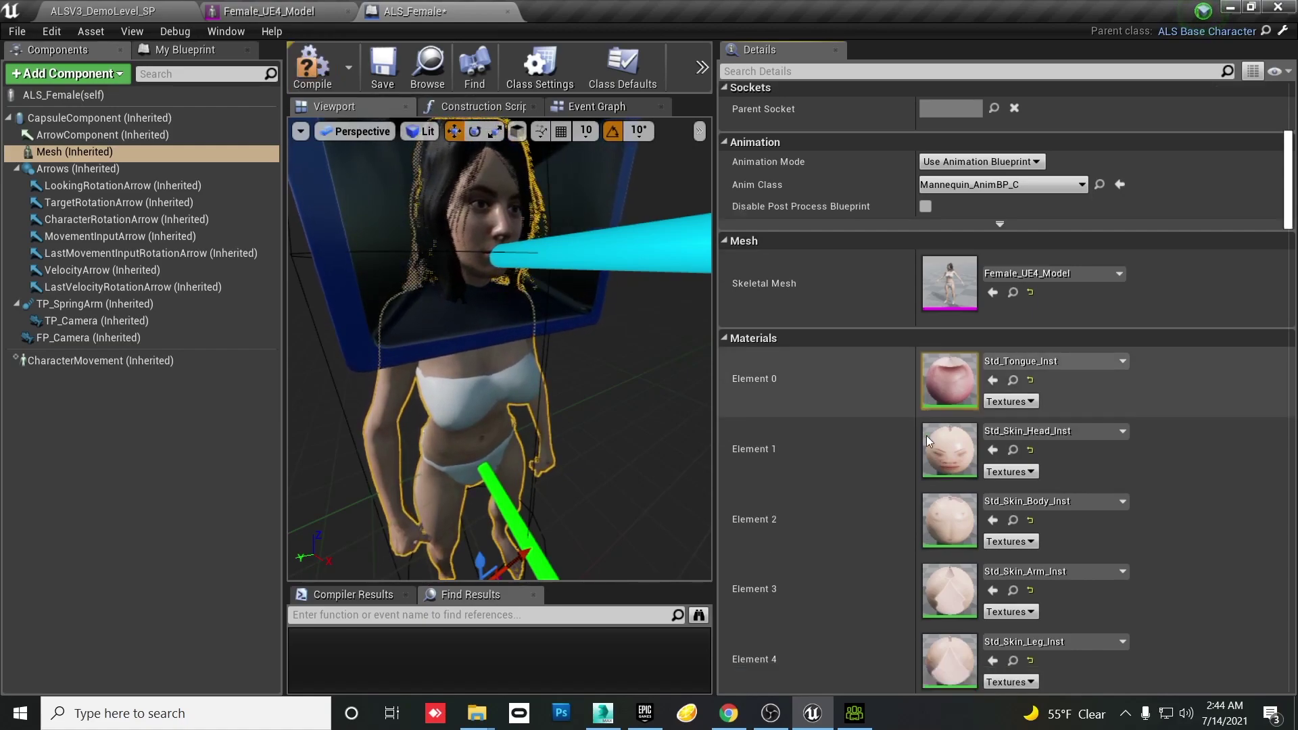
{"action": "scroll", "coordinate": [966, 437], "scroll_direction": "down", "scroll_amount": 7}
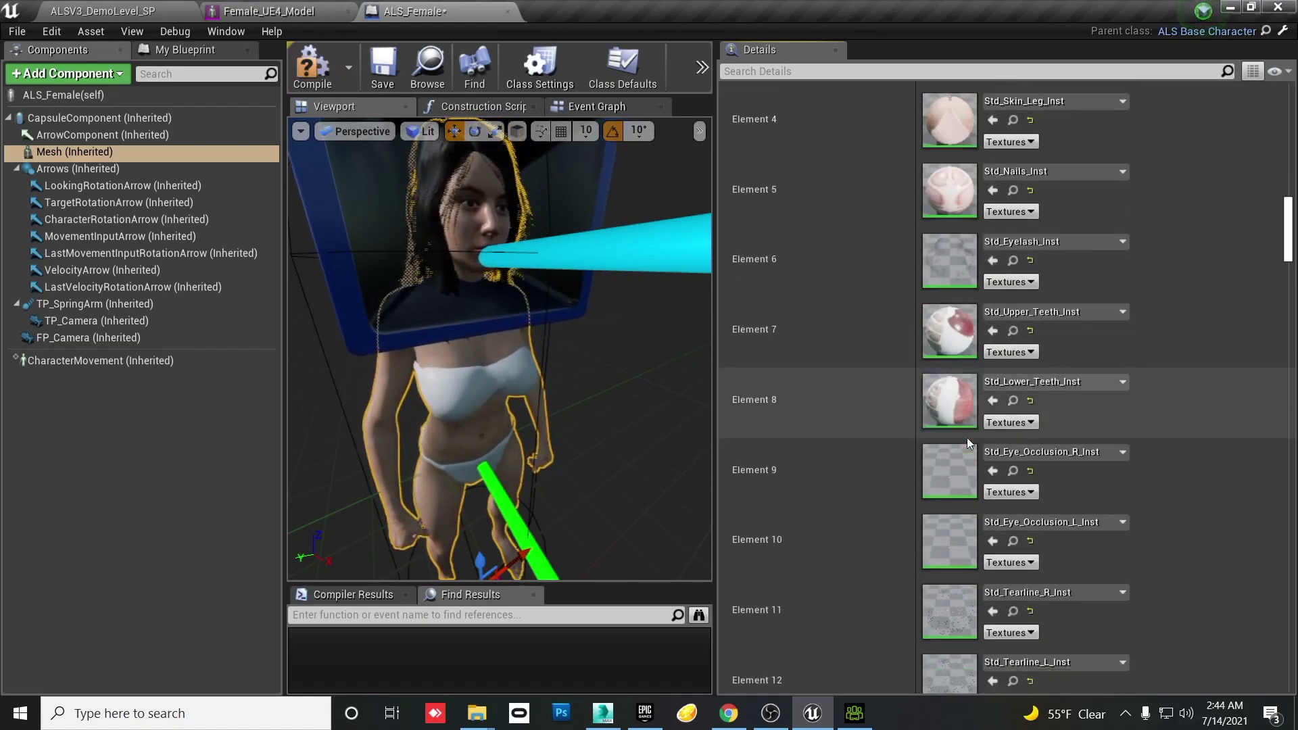
{"action": "scroll", "coordinate": [970, 436], "scroll_direction": "down", "scroll_amount": 8}
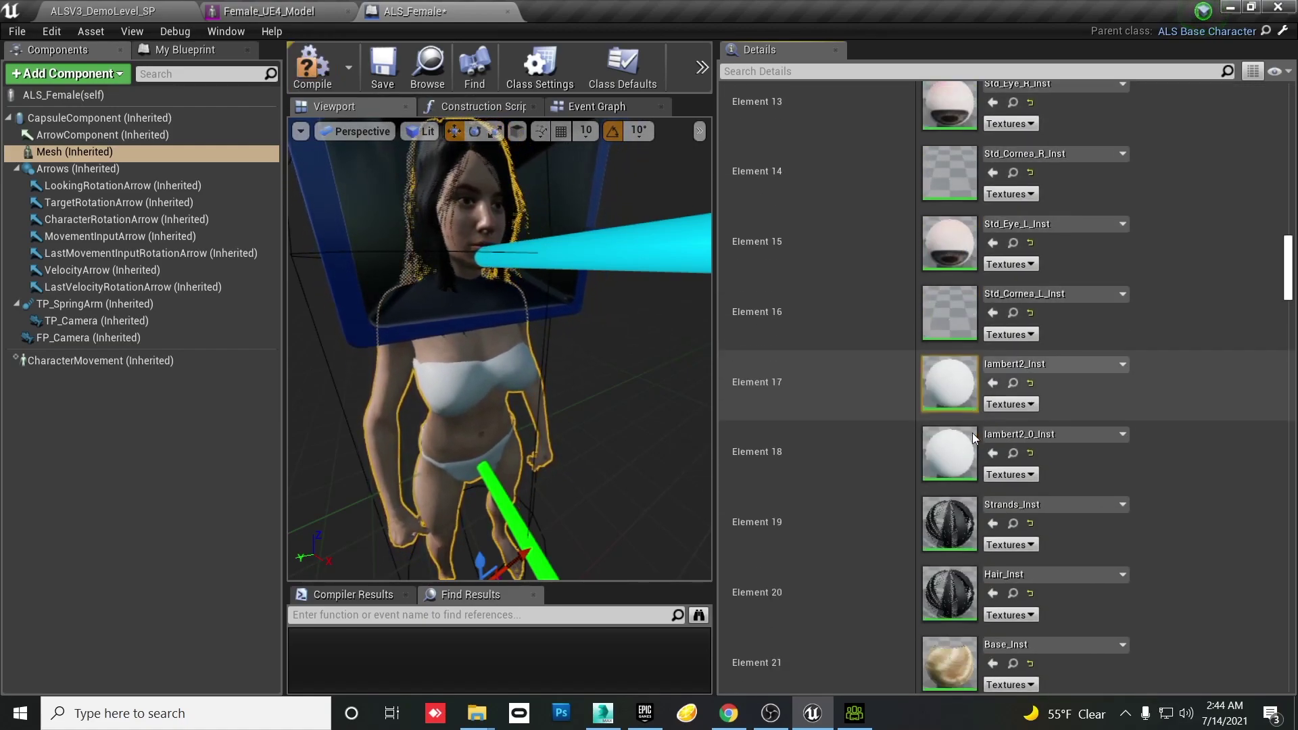
{"action": "scroll", "coordinate": [972, 433], "scroll_direction": "up", "scroll_amount": 3}
{"action": "scroll", "coordinate": [972, 432], "scroll_direction": "up", "scroll_amount": 15}
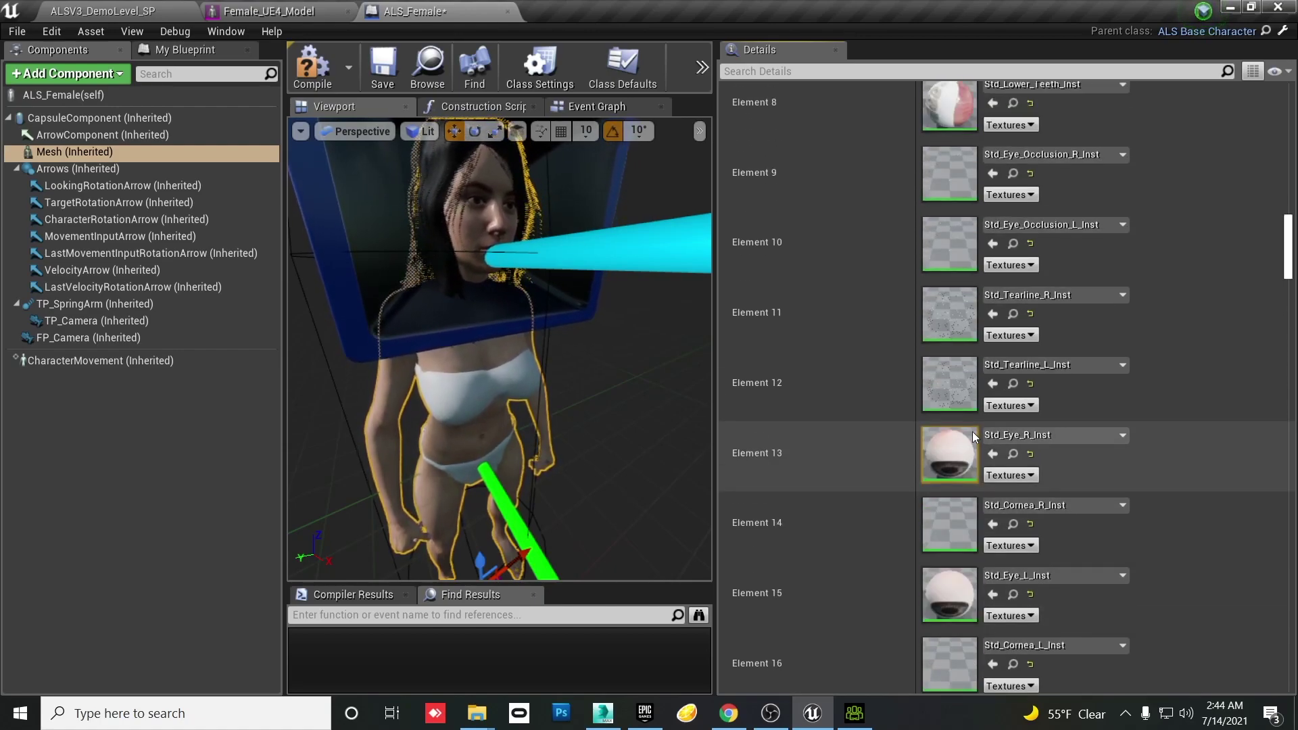
{"action": "scroll", "coordinate": [970, 414], "scroll_direction": "up", "scroll_amount": 4}
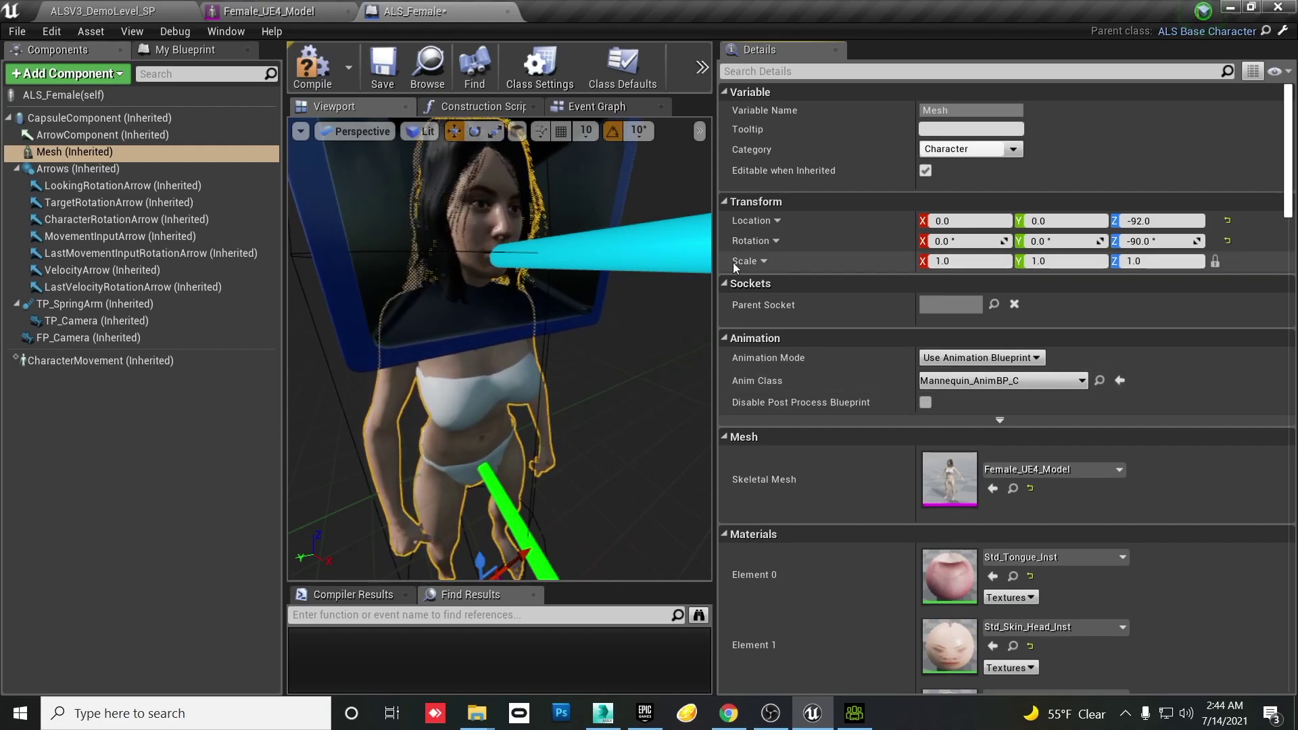
- Compile ALS_Female and place it from the Test_Character folder into the demo level near the other characters, rotated -90° about the vertical axis
{"action": "left_click", "coordinate": [311, 83]}
{"action": "left_click", "coordinate": [101, 11]}
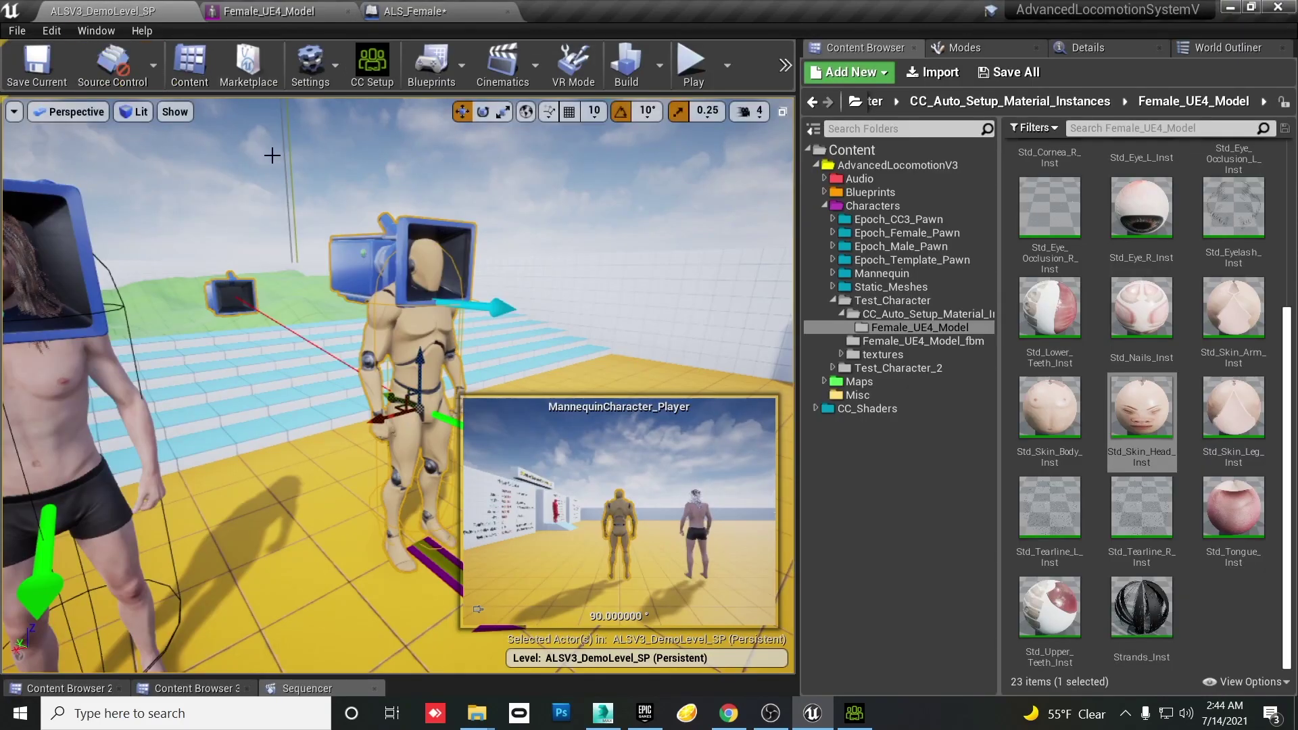
{"action": "right_click_drag", "start_coordinate": [580, 188], "coordinate": [579, 188]}
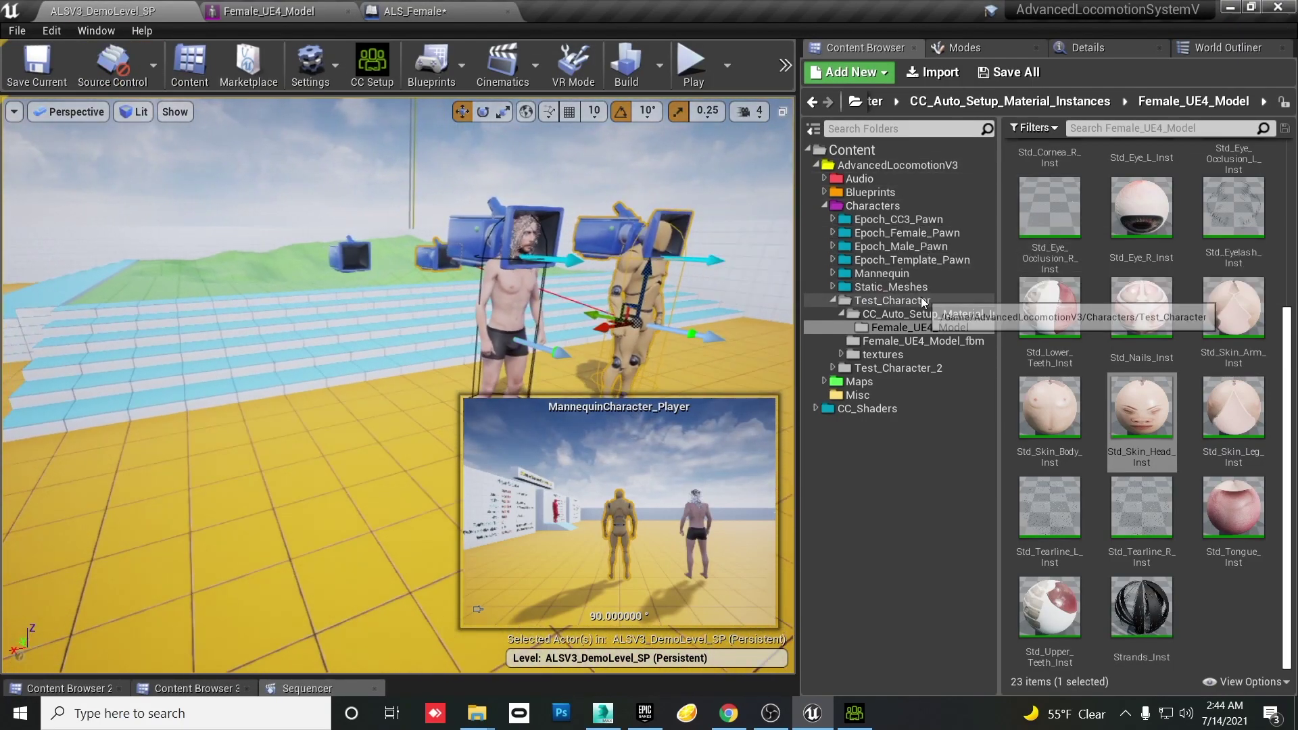
{"action": "left_click", "coordinate": [892, 300]}
{"action": "left_click_drag", "start_coordinate": [1255, 177], "coordinate": [198, 528]}
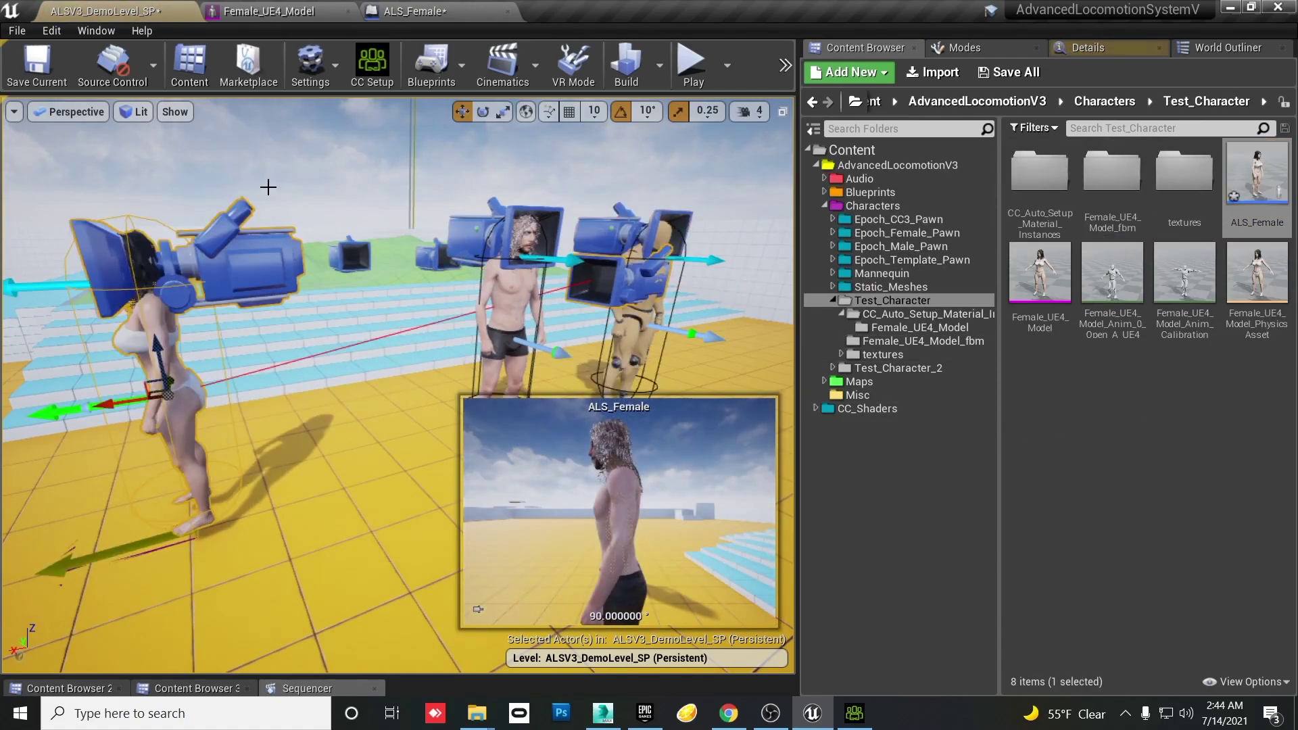
{"action": "left_click", "coordinate": [482, 112]}
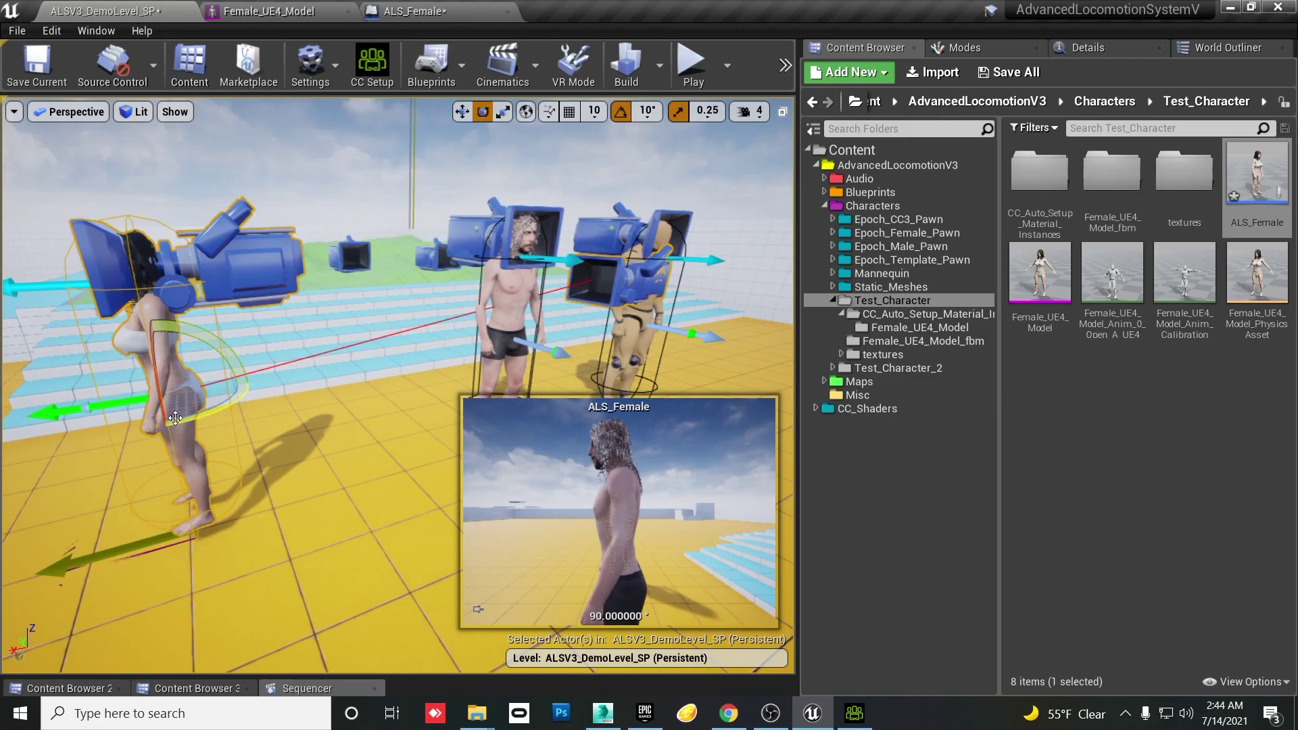
{"action": "left_click_drag", "start_coordinate": [175, 418], "coordinate": [166, 433]}
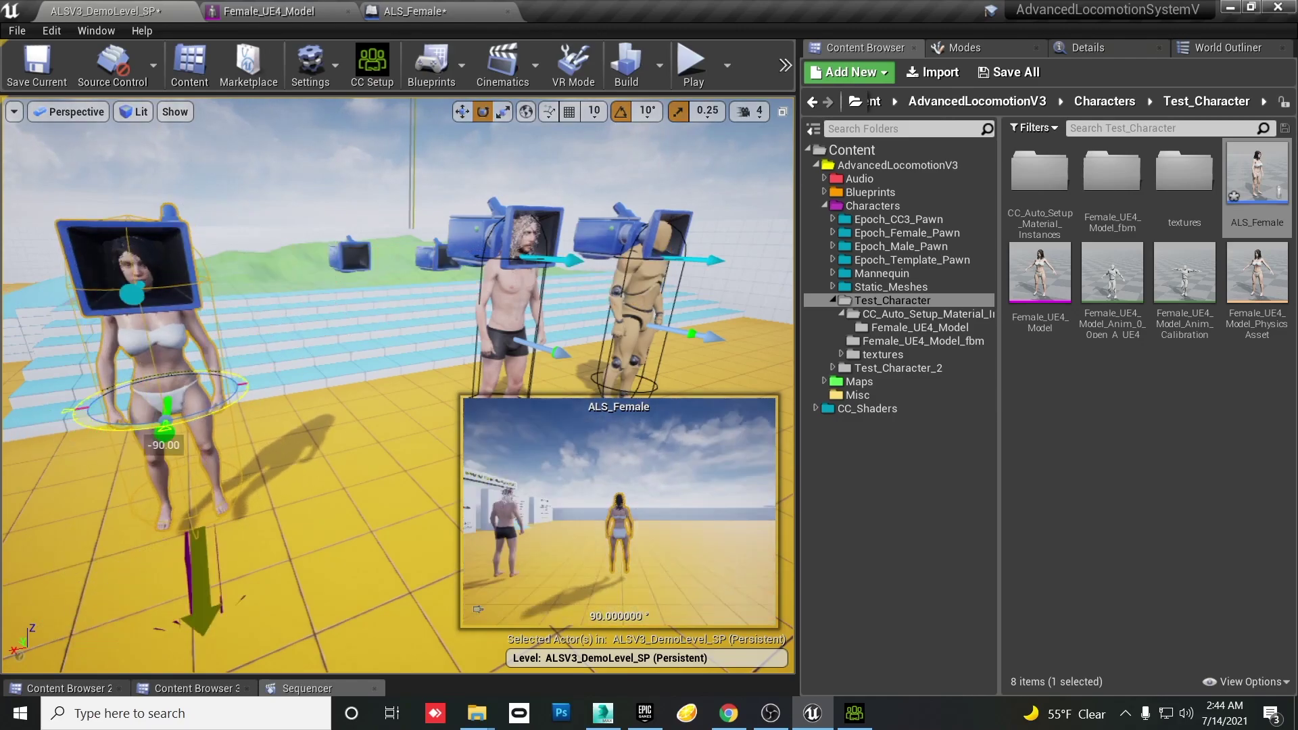
- Set the placed ALS_Female's Auto Possess Player to Player 0, and check the same setting on the male and mannequin characters
{"action": "left_click", "coordinate": [1086, 49]}
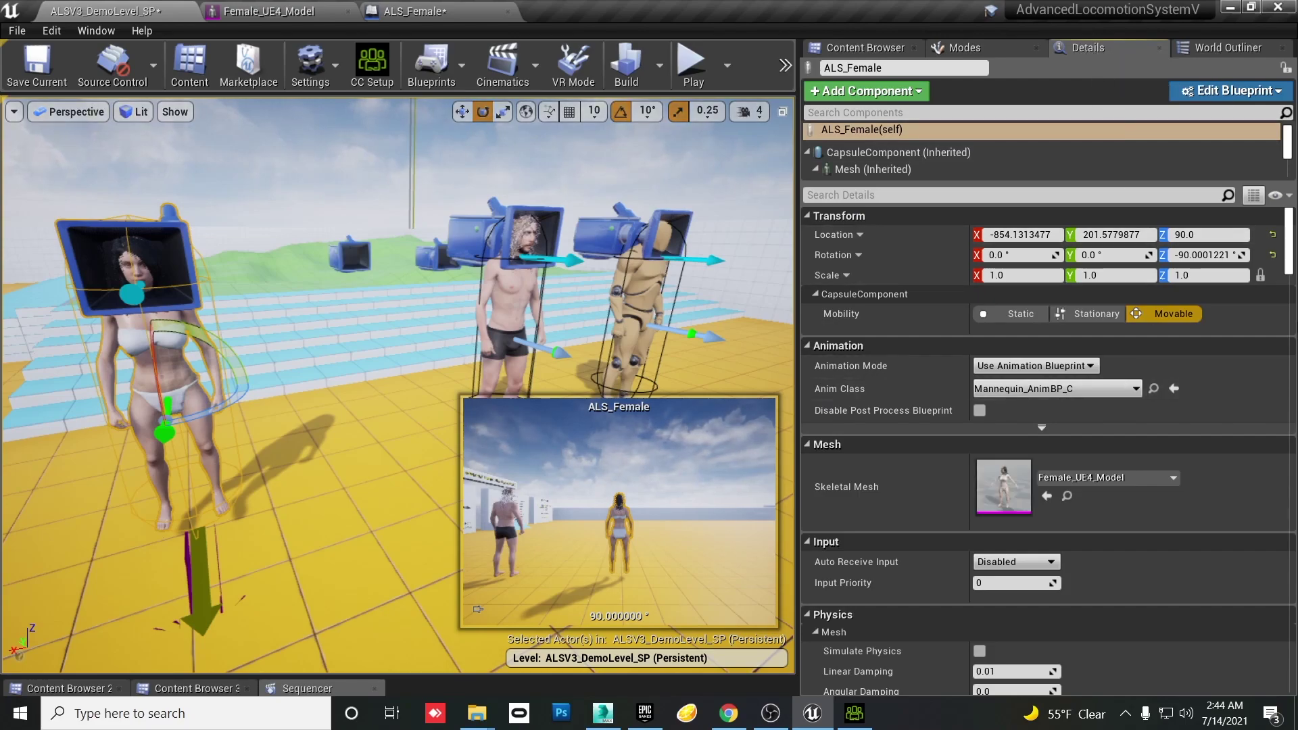
{"action": "scroll", "coordinate": [1024, 349], "scroll_direction": "down", "scroll_amount": 15}
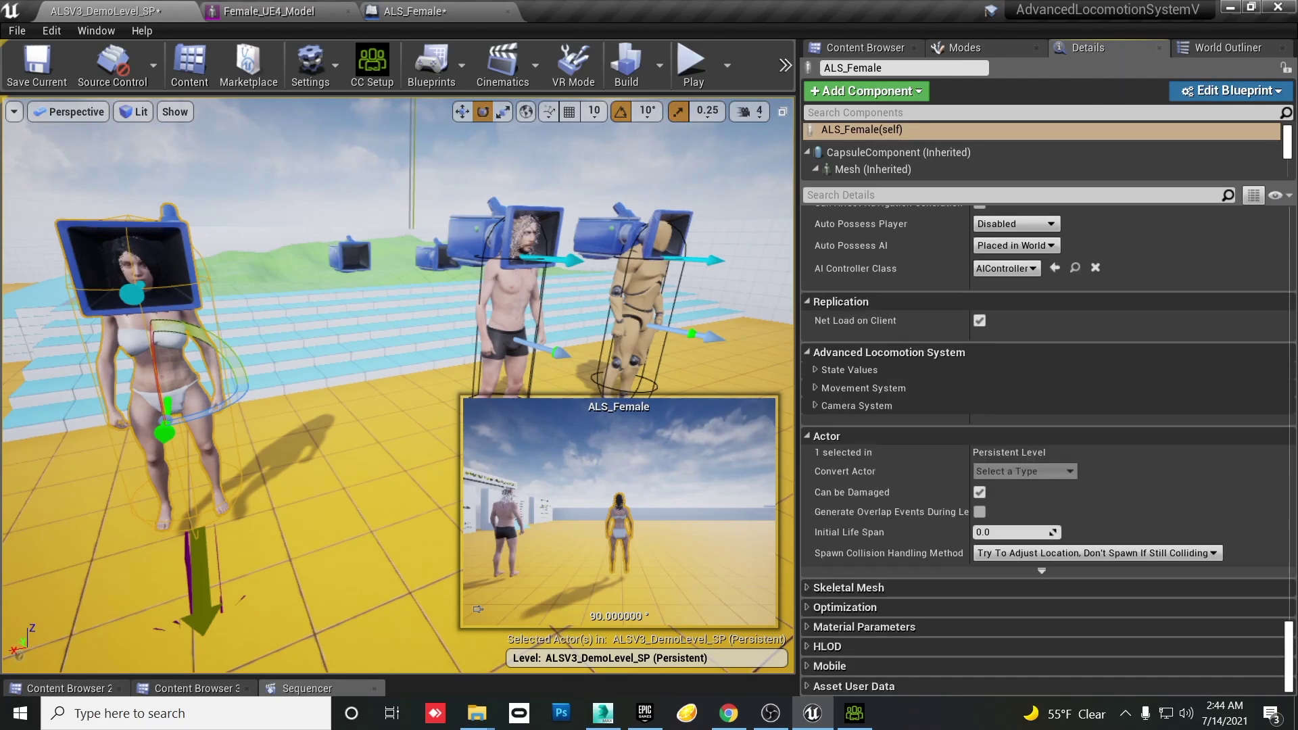
{"action": "left_click", "coordinate": [1014, 332]}
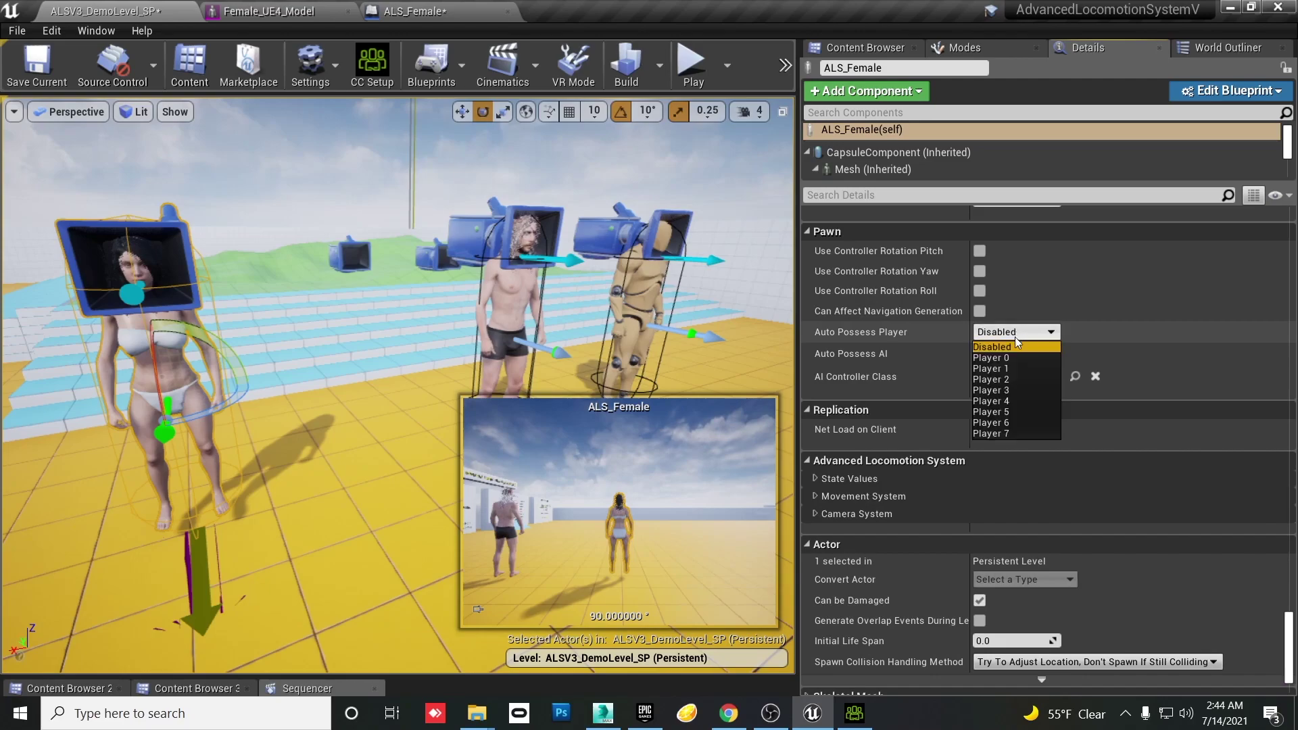
{"action": "left_click", "coordinate": [997, 363]}
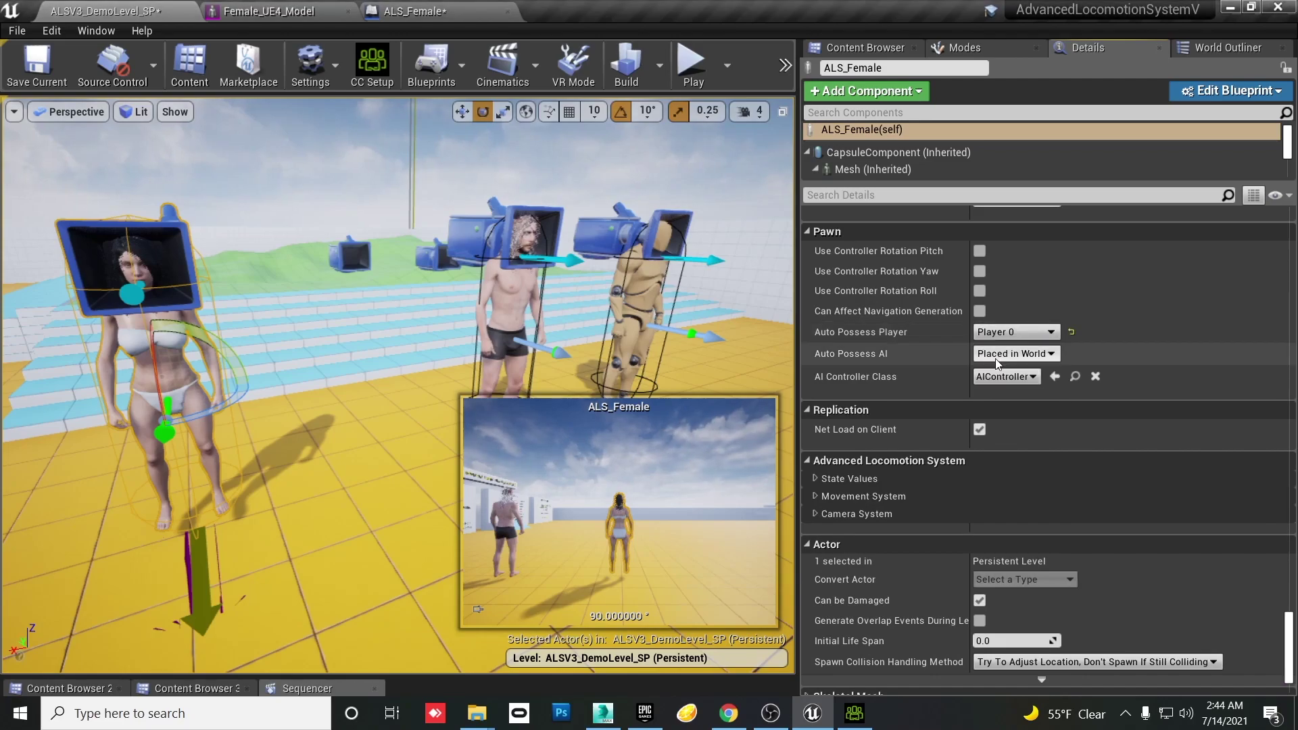
{"action": "left_click", "coordinate": [521, 301]}
{"action": "left_click", "coordinate": [635, 274]}
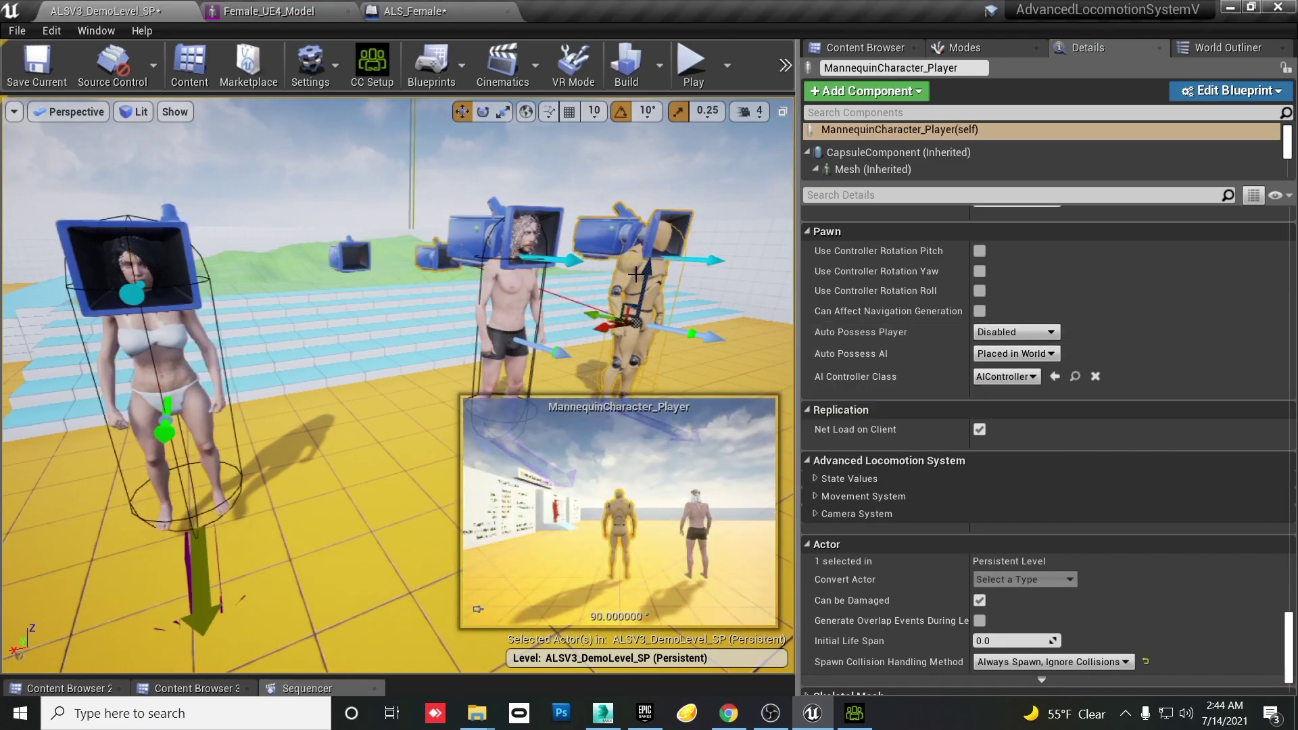
{"action": "left_click", "coordinate": [161, 342]}
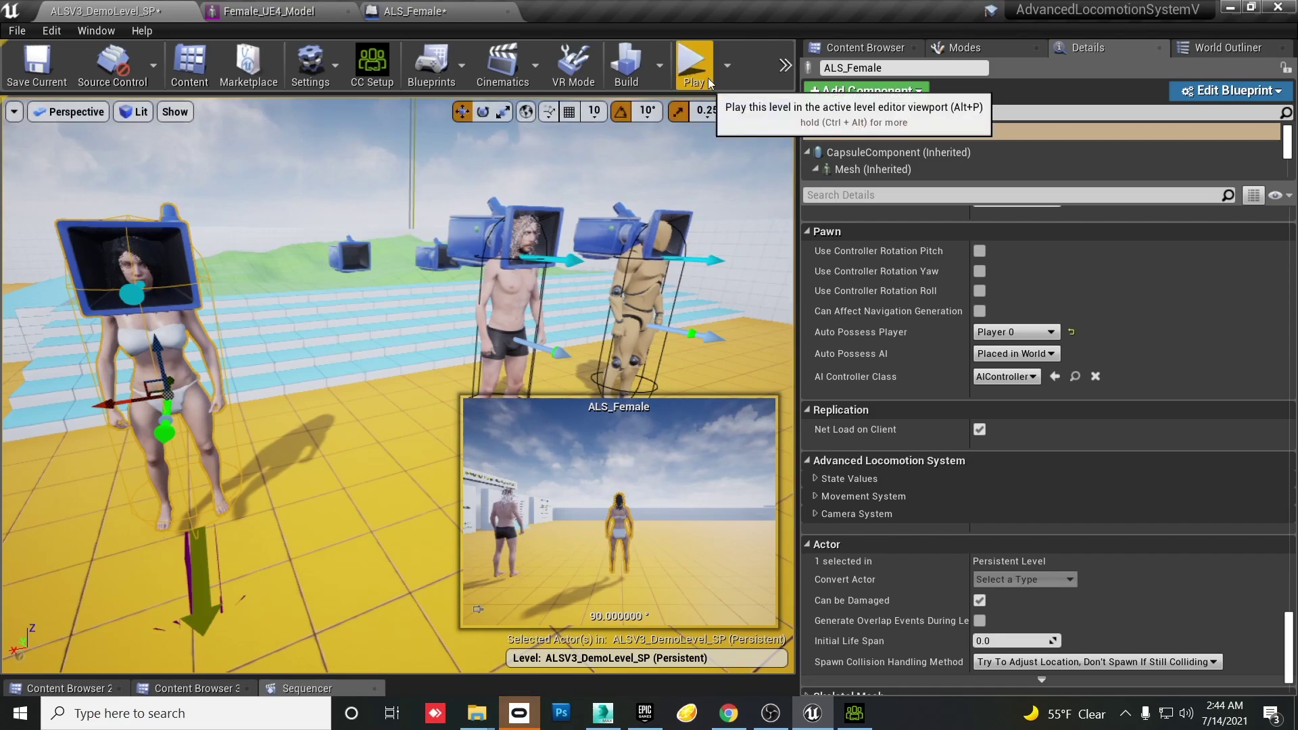
- Enlarge the level viewport, play-test the level as ALS_Female to check her movement and foot height, and end the session
{"action": "left_click_drag", "start_coordinate": [797, 192], "coordinate": [1194, 193]}
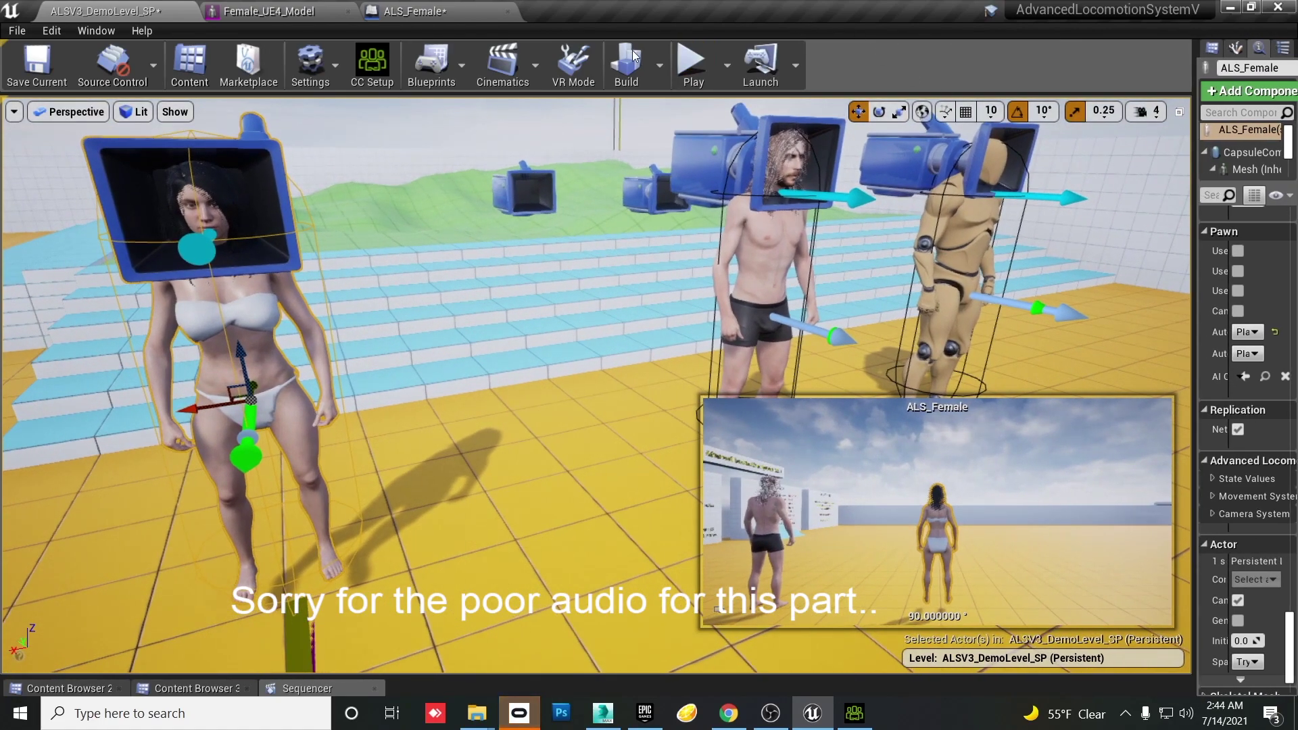
{"action": "left_click", "coordinate": [692, 64]}
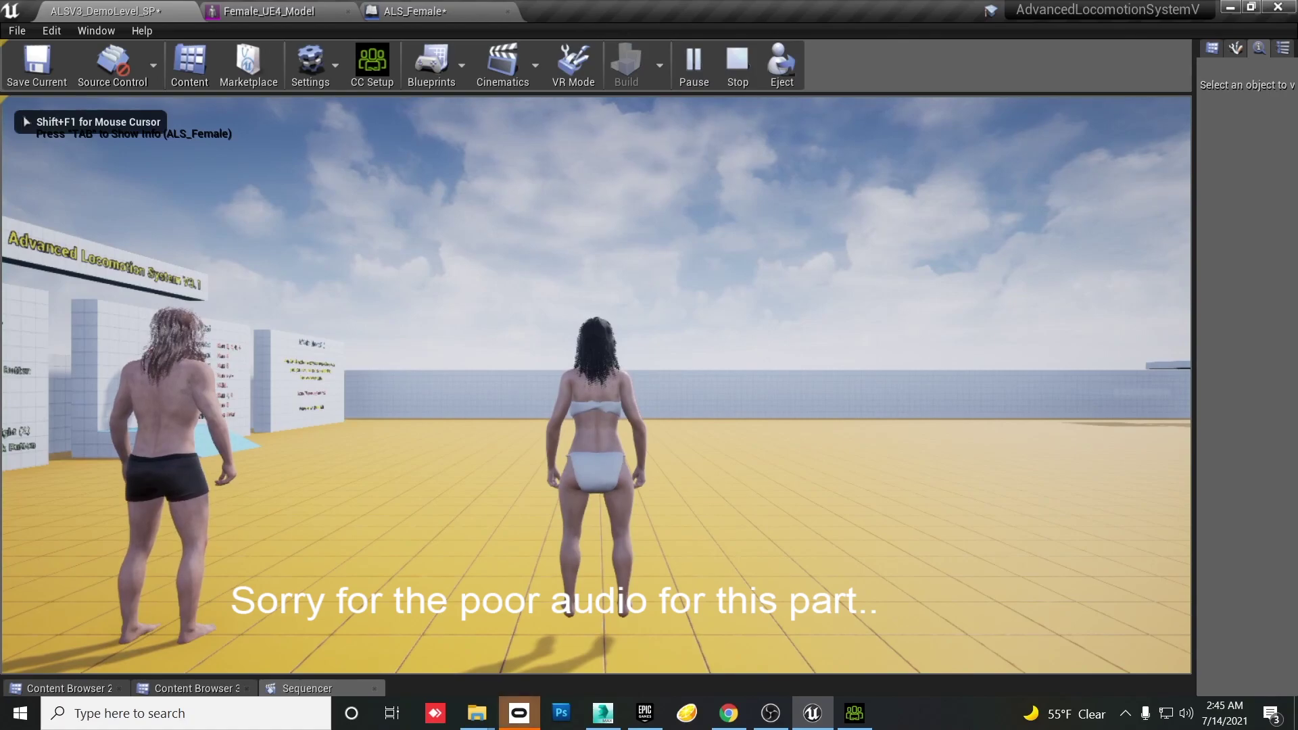
{"action": "key", "text": "w"}
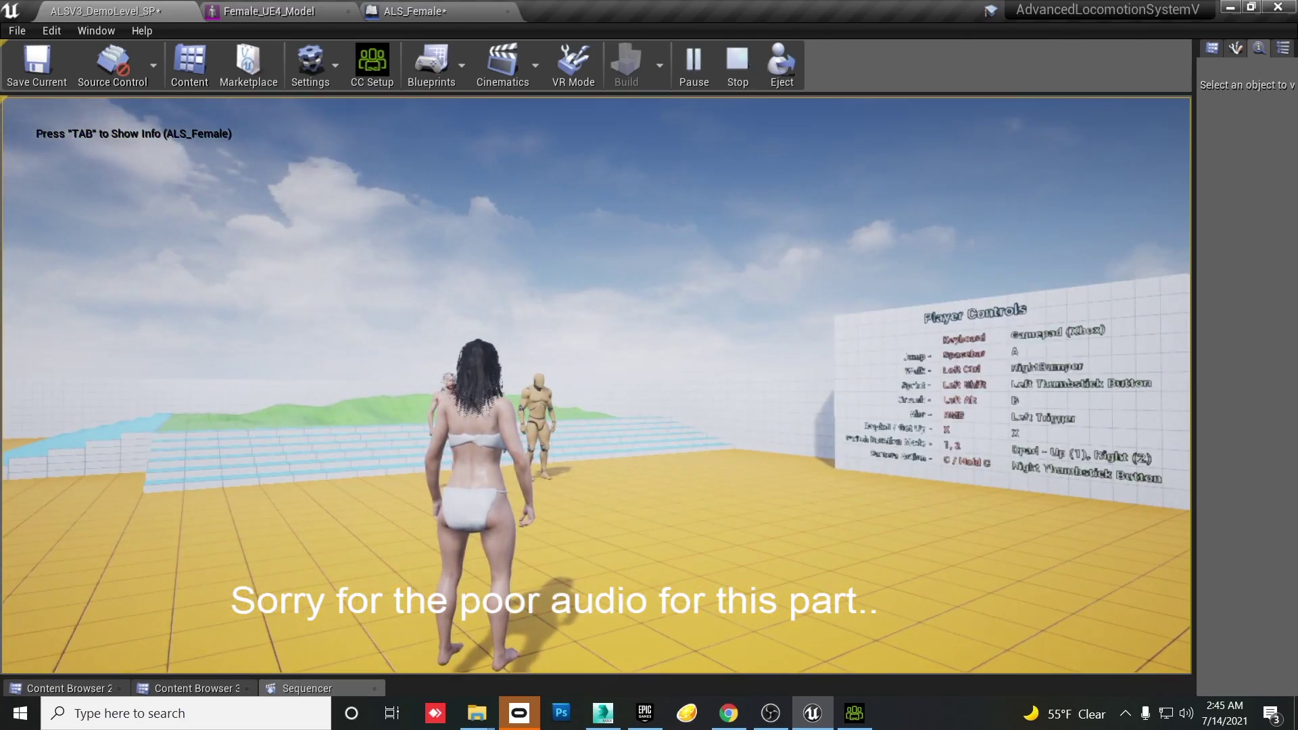
{"action": "key", "text": "Escape"}
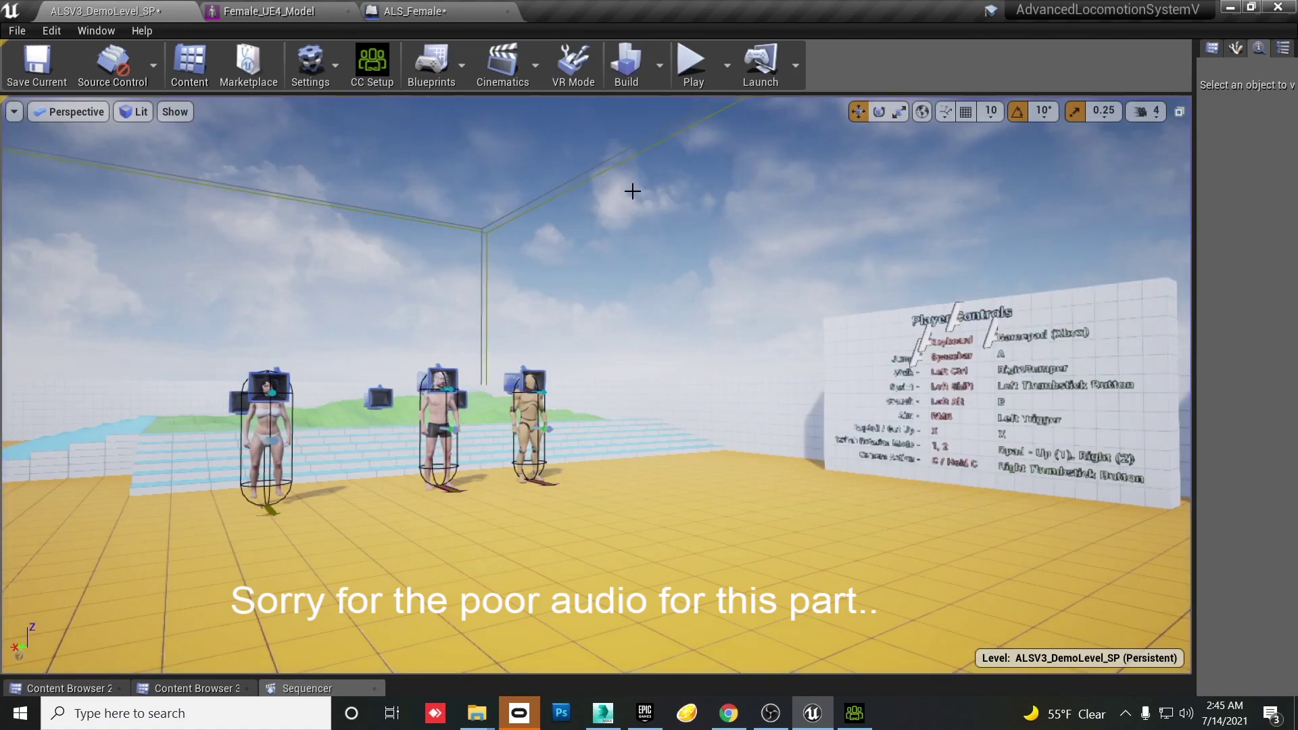
- In the ALS_Female blueprint's Right orthographic view, lower the inherited Mesh until the feet meet the bottom of the capsule
{"action": "left_click", "coordinate": [411, 11]}
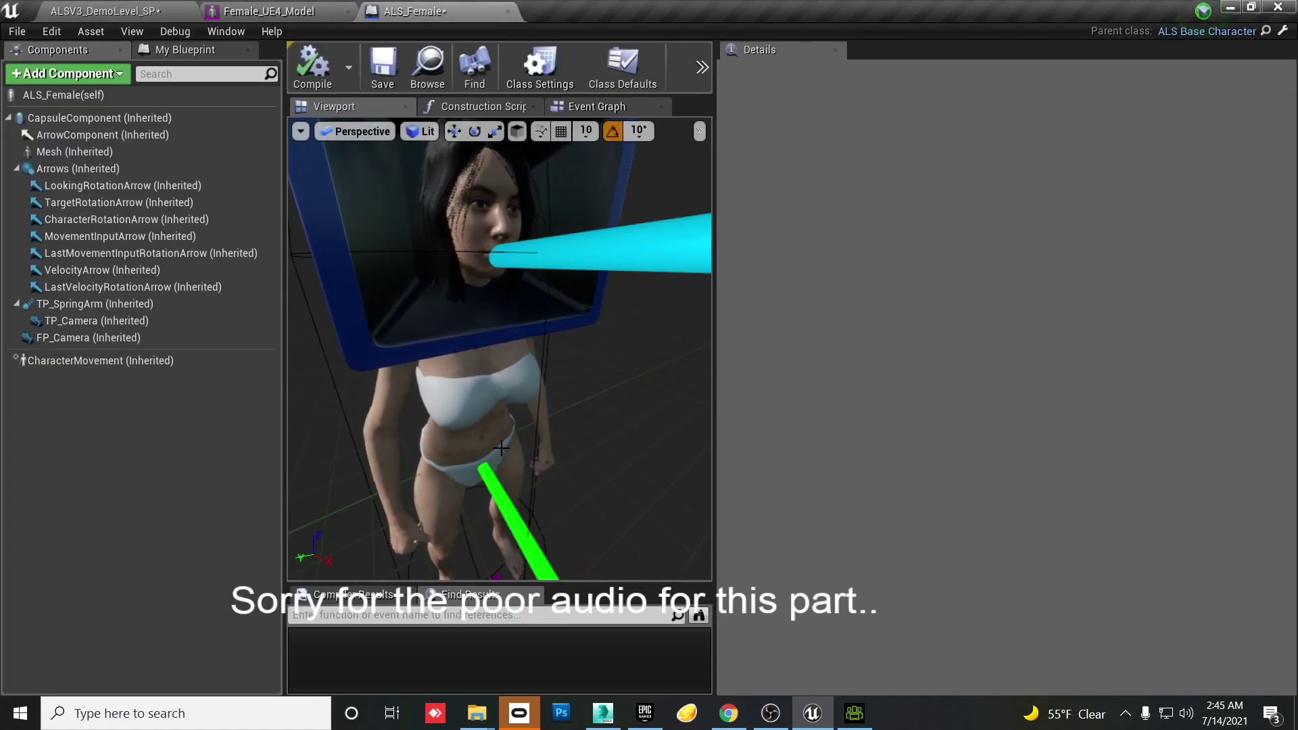
{"action": "scroll", "coordinate": [500, 448], "scroll_direction": "down", "scroll_amount": 10}
{"action": "scroll", "coordinate": [466, 454], "scroll_direction": "up", "scroll_amount": 4}
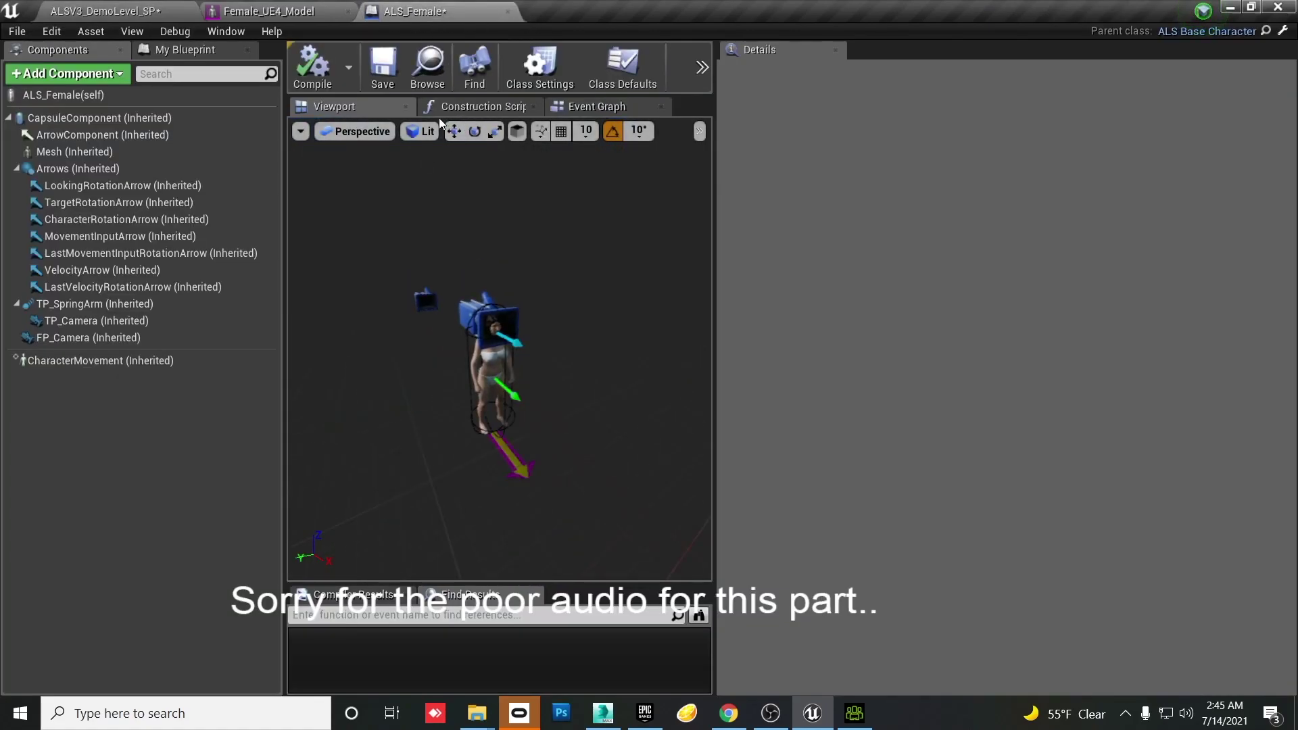
{"action": "left_click", "coordinate": [94, 151]}
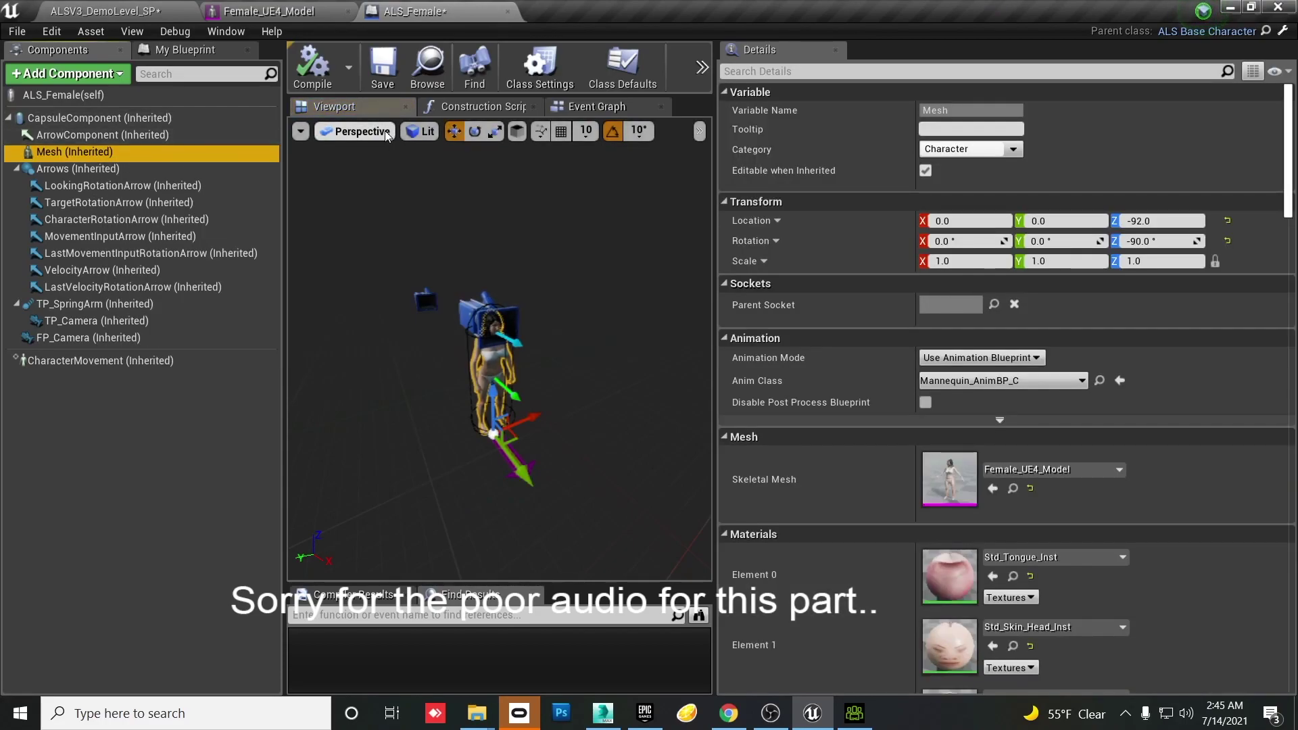
{"action": "left_click", "coordinate": [378, 132]}
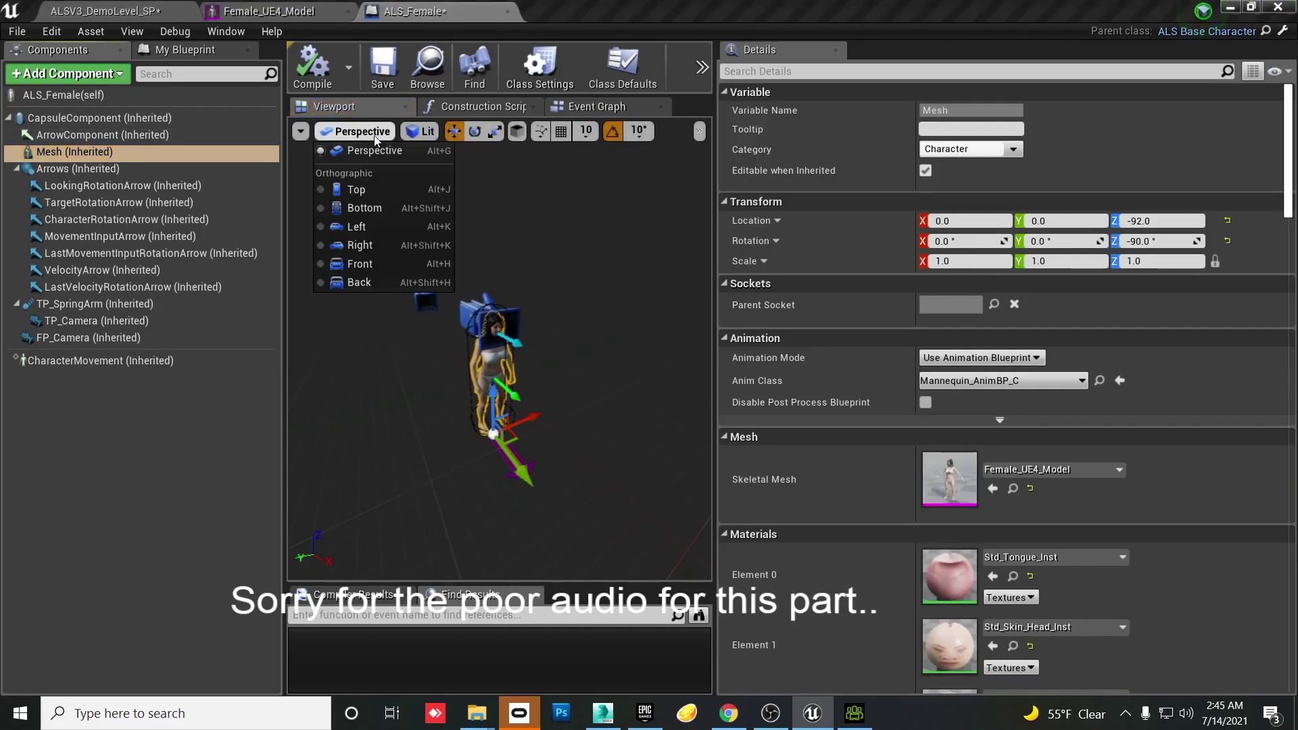
{"action": "left_click", "coordinate": [378, 245]}
{"action": "scroll", "coordinate": [484, 343], "scroll_direction": "up", "scroll_amount": 5}
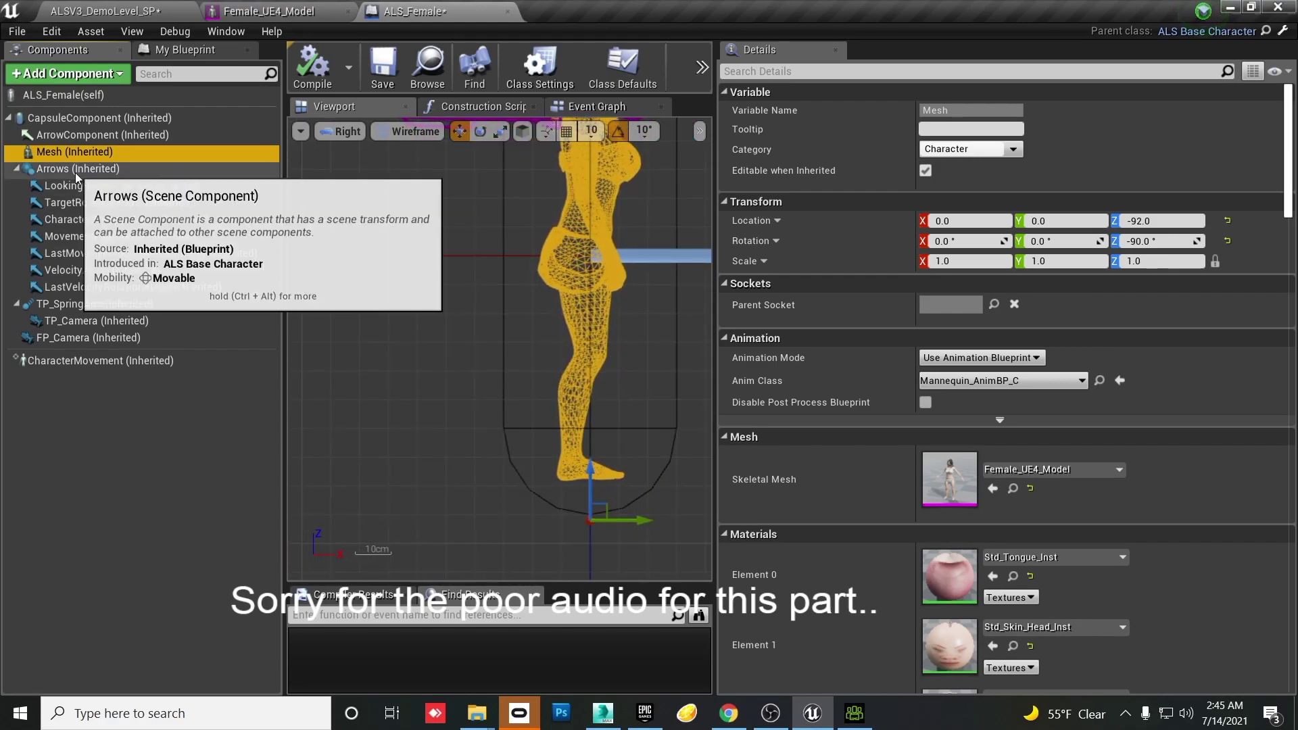
{"action": "left_click_drag", "start_coordinate": [608, 481], "coordinate": [608, 515]}
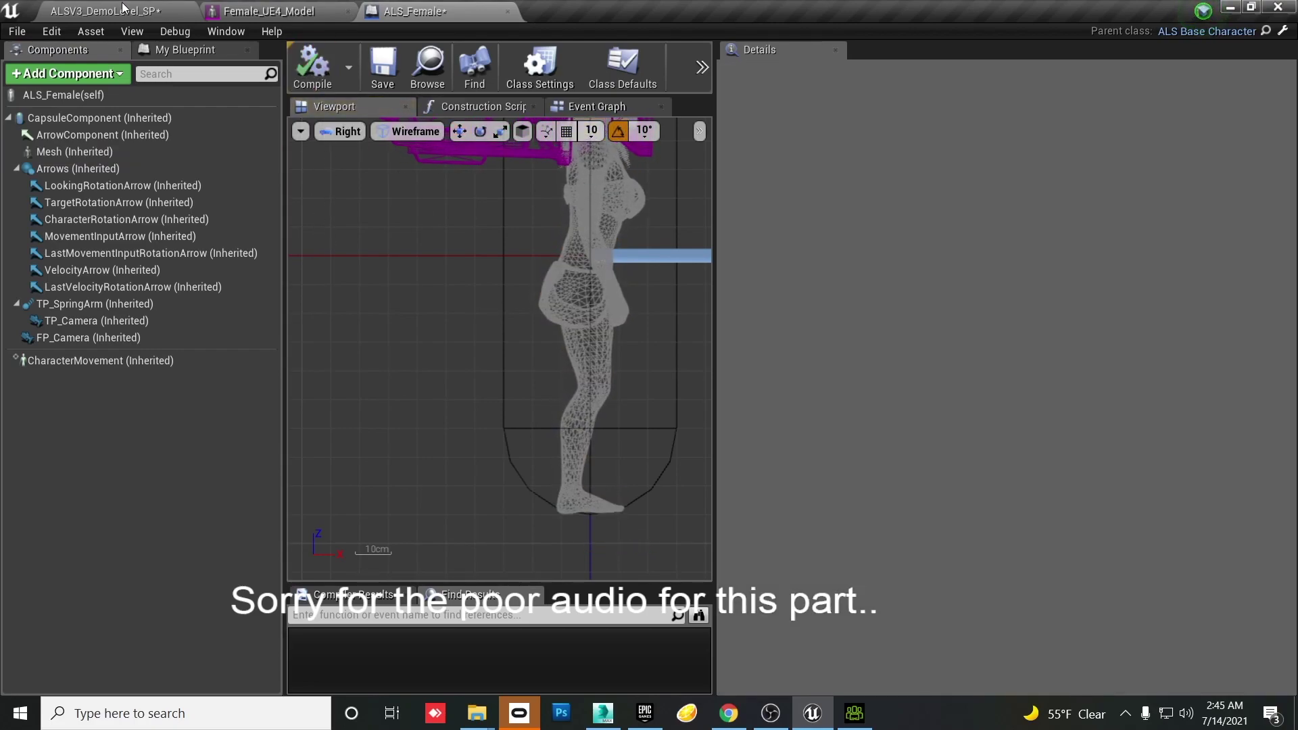
- Play-test the demo level again with the adjusted mesh, walking, running and jumping as ALS_Female, and end the session
{"action": "left_click", "coordinate": [123, 8]}
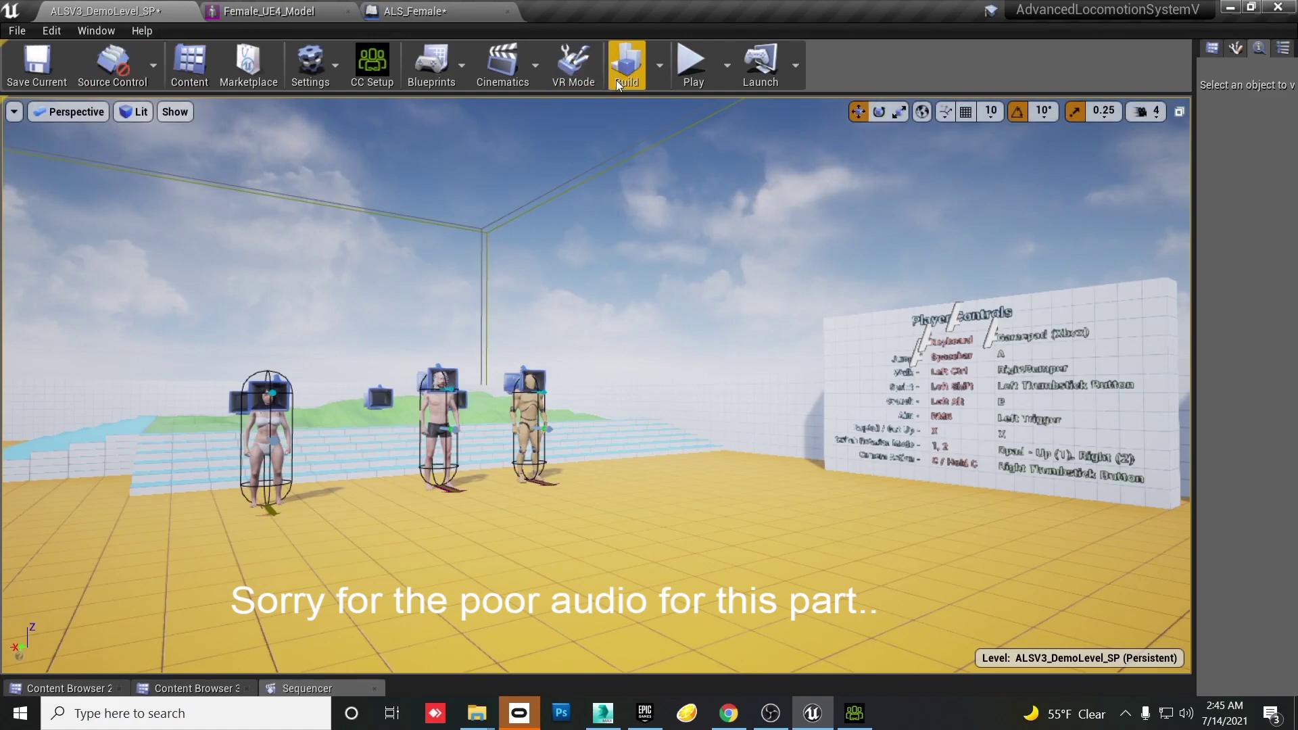
{"action": "left_click", "coordinate": [688, 71]}
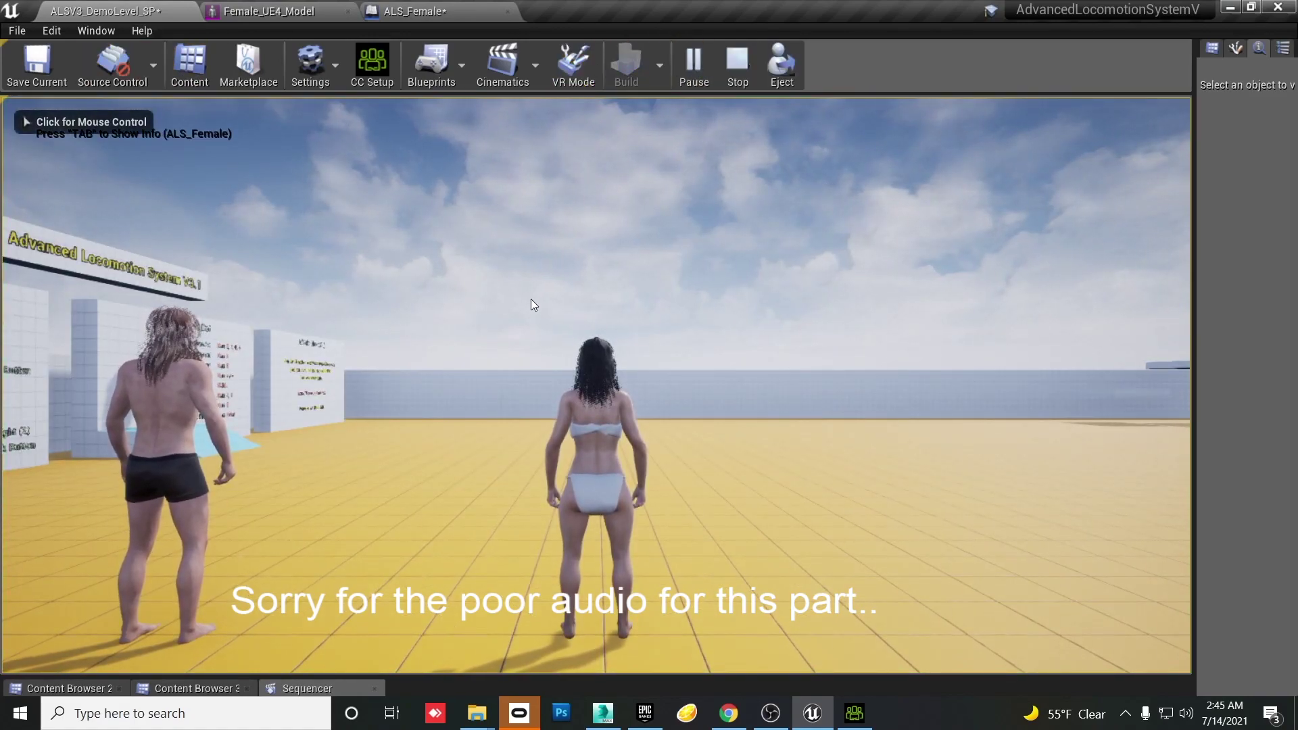
{"action": "left_click", "coordinate": [757, 307]}
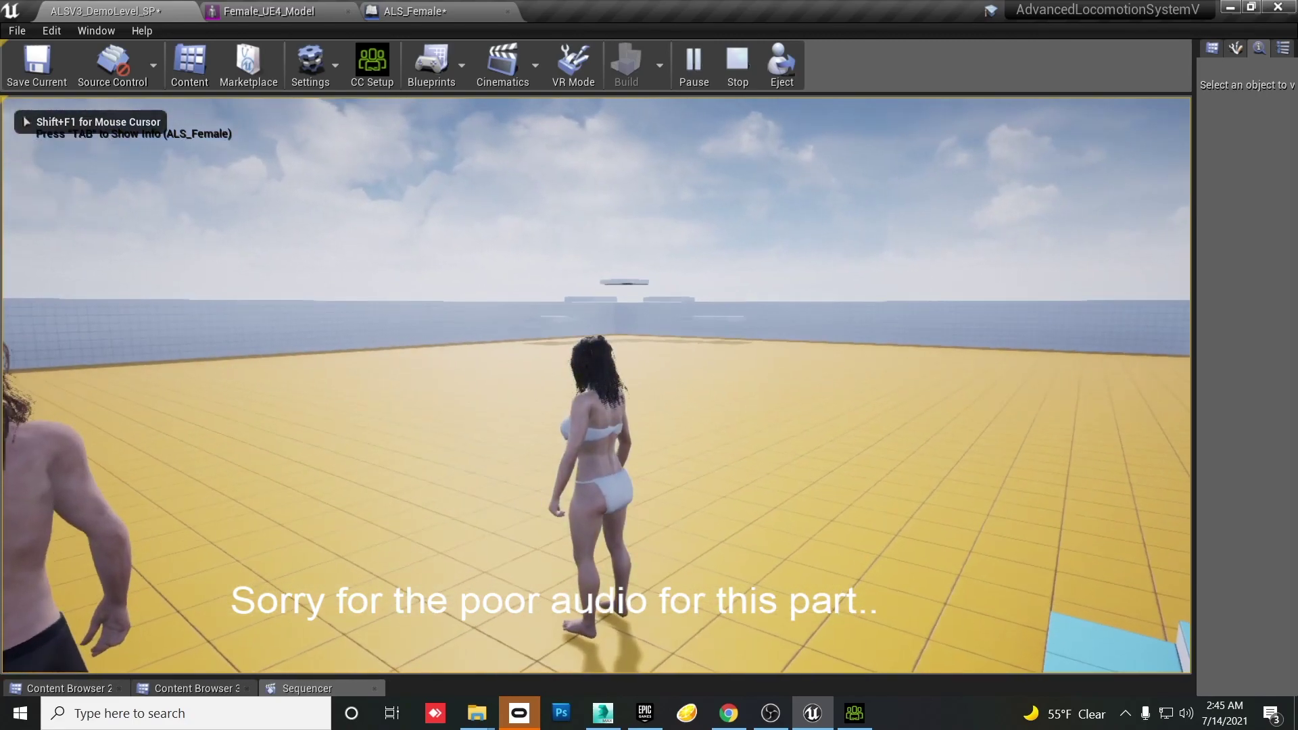
{"action": "key", "text": "w"}
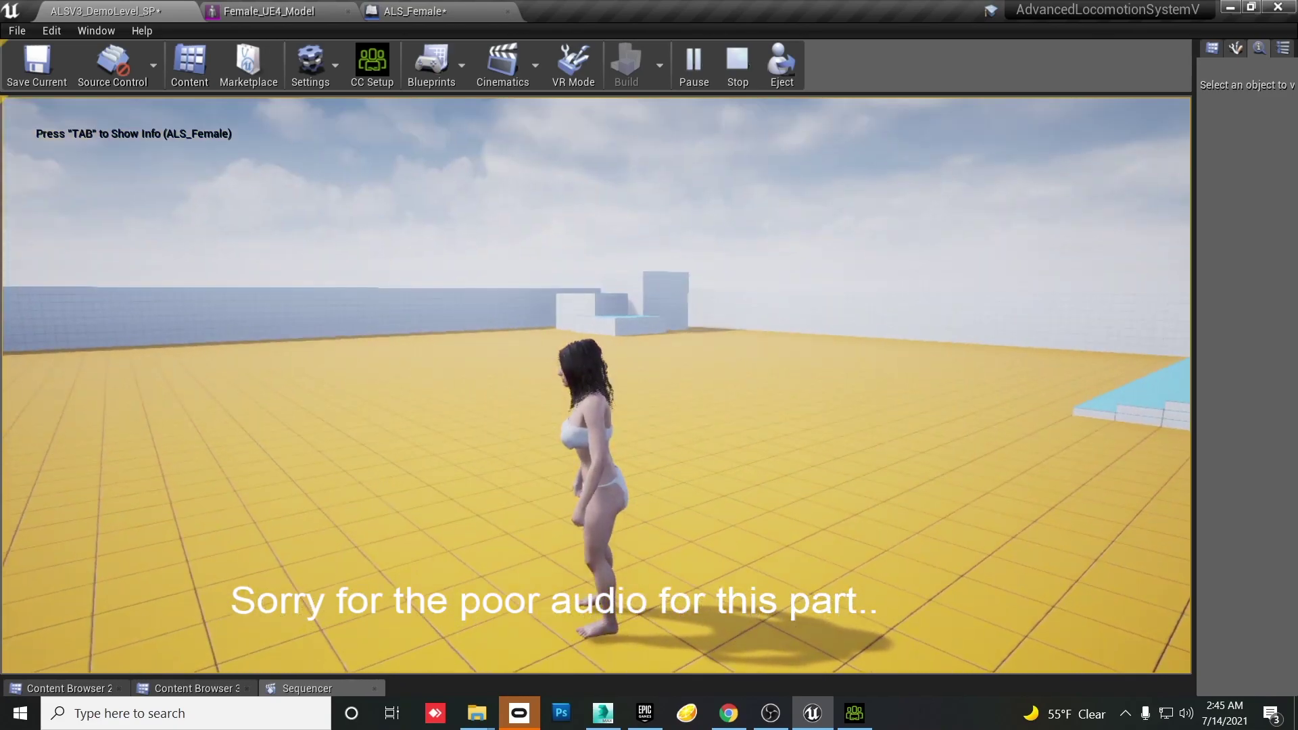
{"action": "key", "text": "w"}
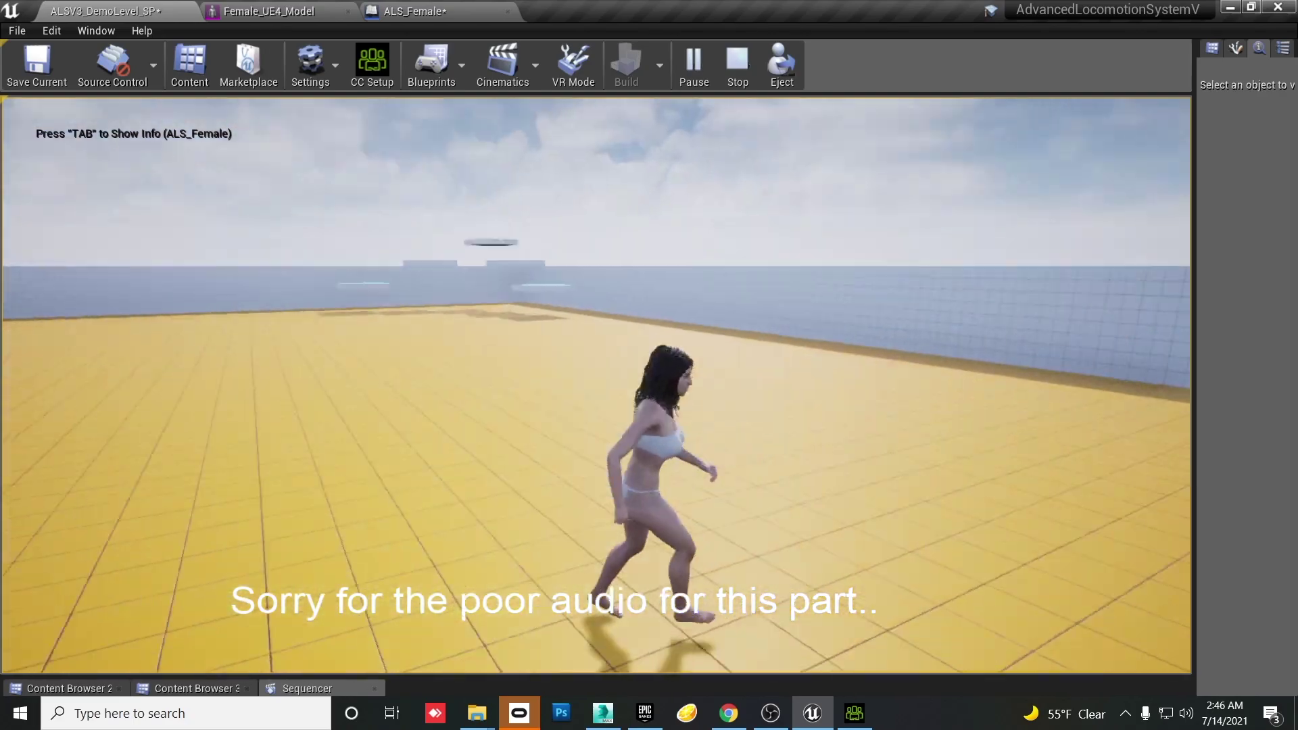
{"action": "key", "text": "w"}
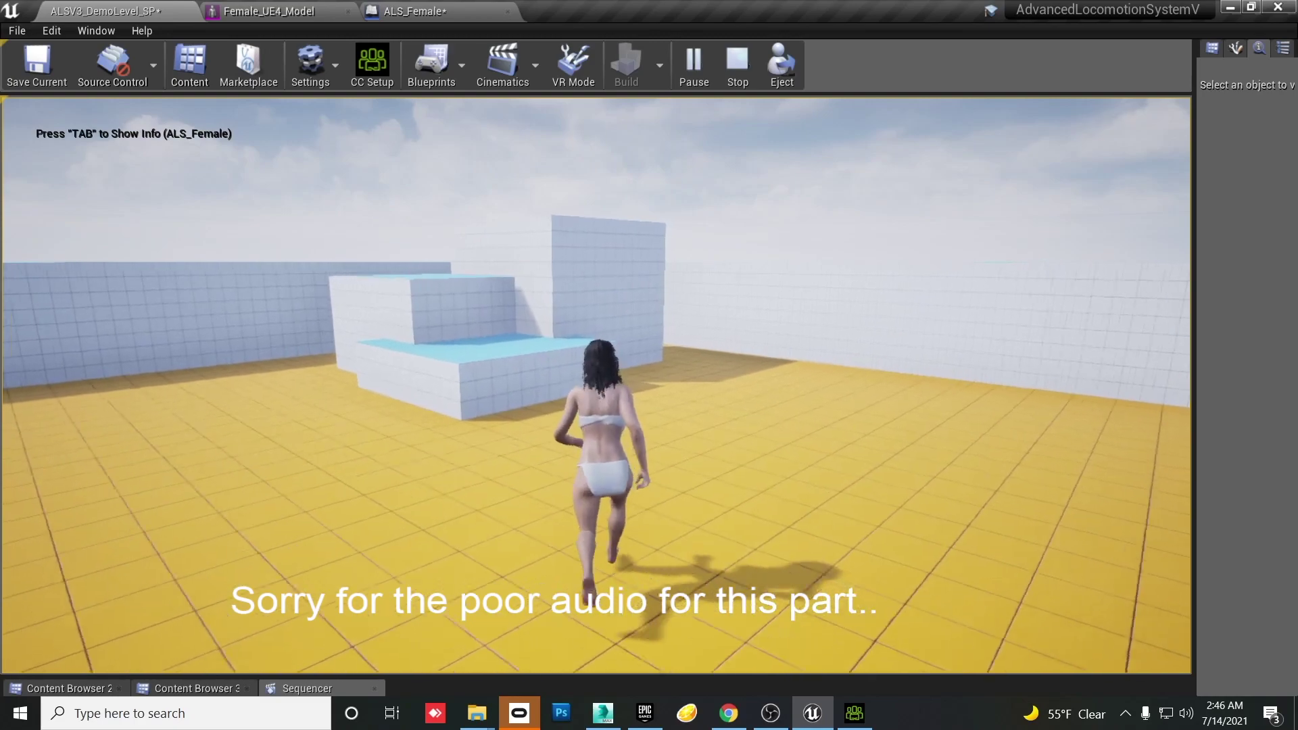
{"action": "key", "text": "space"}
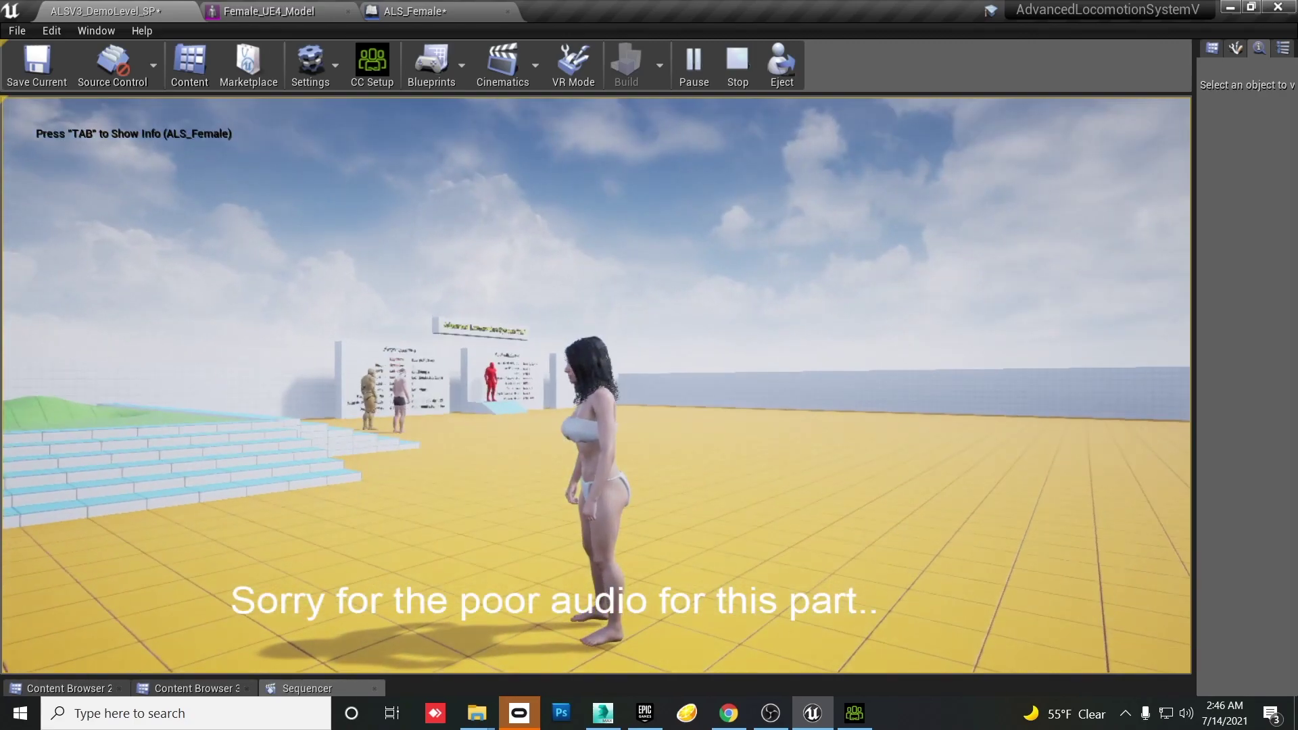
{"action": "key", "text": "Escape"}
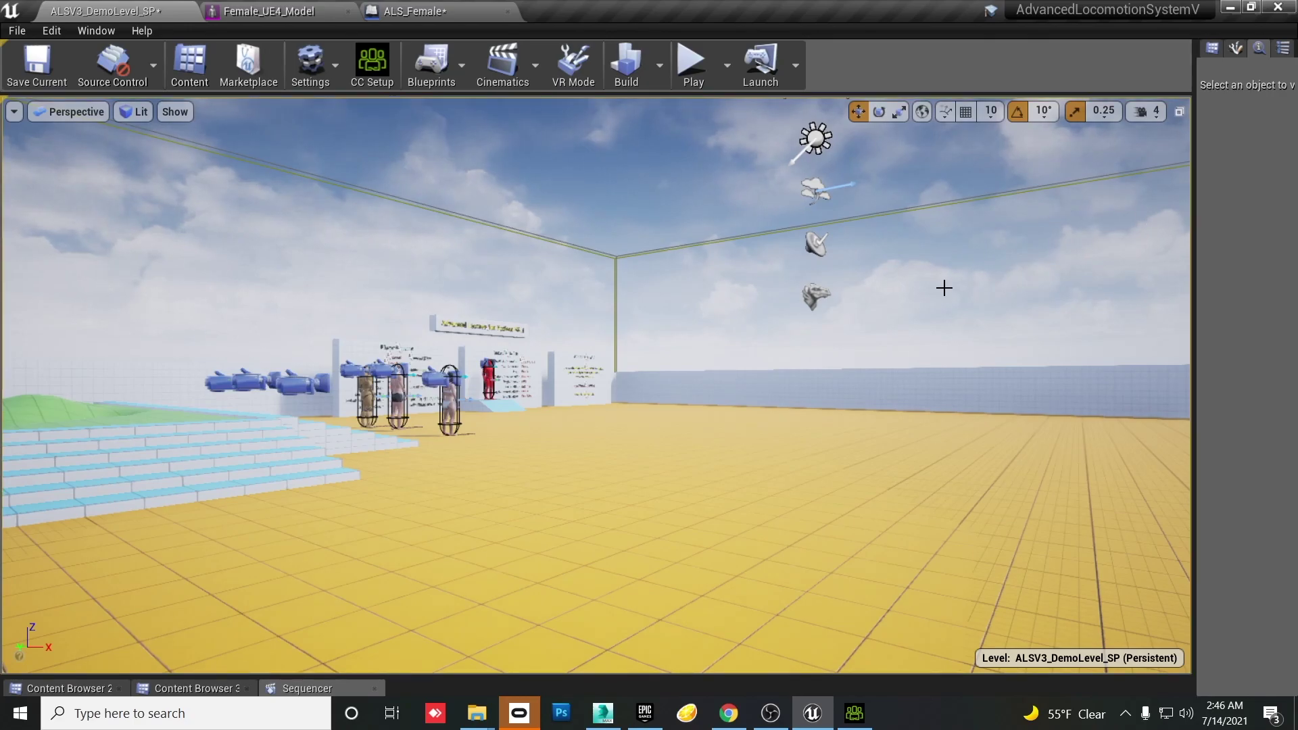
- Inspect the placed ALS_Female up close beside the male and mannequin characters in the level
{"action": "scroll", "coordinate": [536, 420], "scroll_direction": "up", "scroll_amount": 2}
{"action": "key", "text": "w"}
{"action": "right_click_drag", "start_coordinate": [536, 419], "coordinate": [368, 515]}
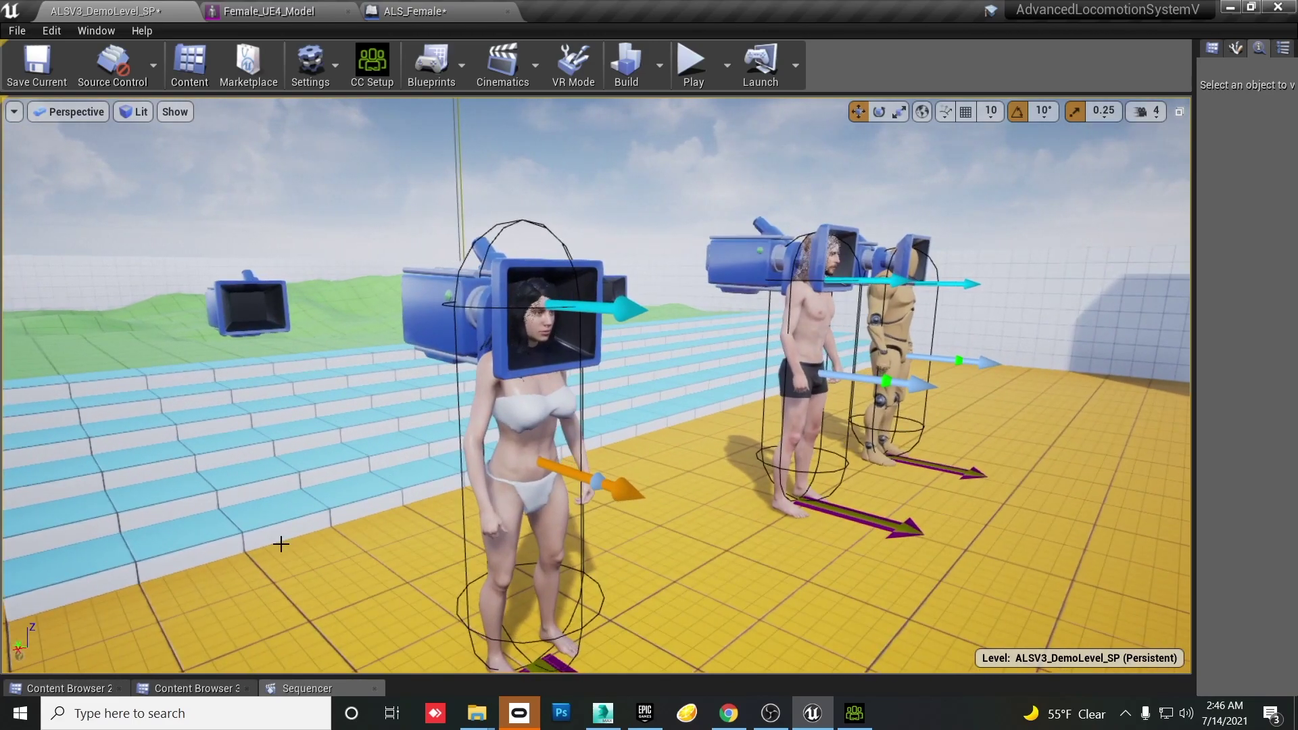